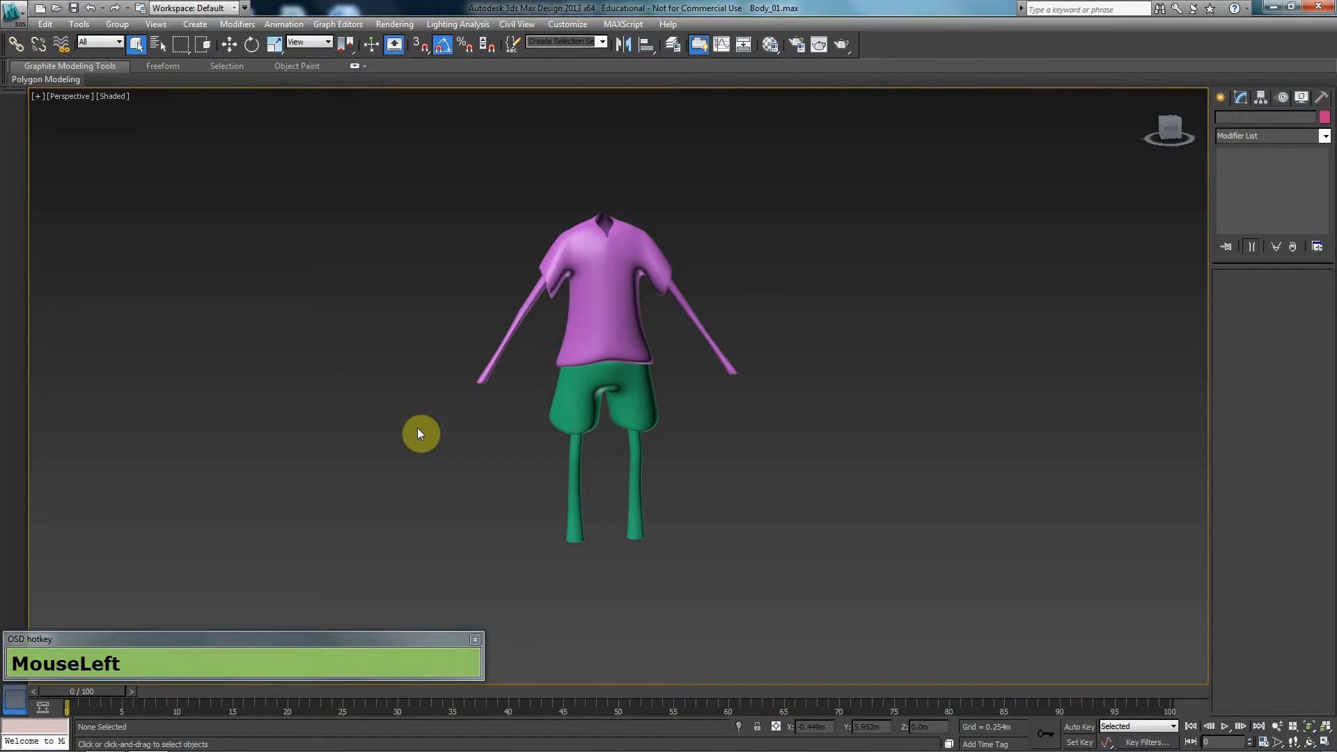
# Merge the object Box002 from Hand.max into the body scene.
pyautogui.click(8, 19)
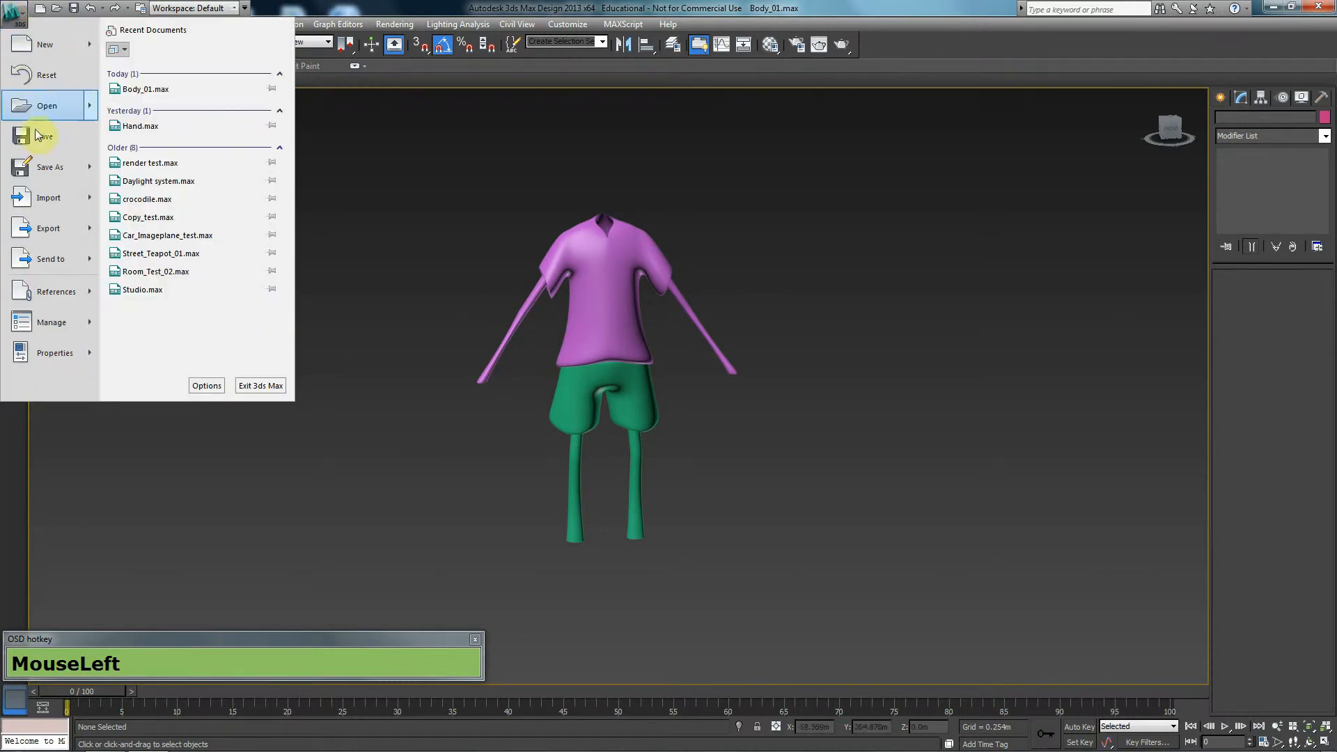
pyautogui.moveTo(49, 198)
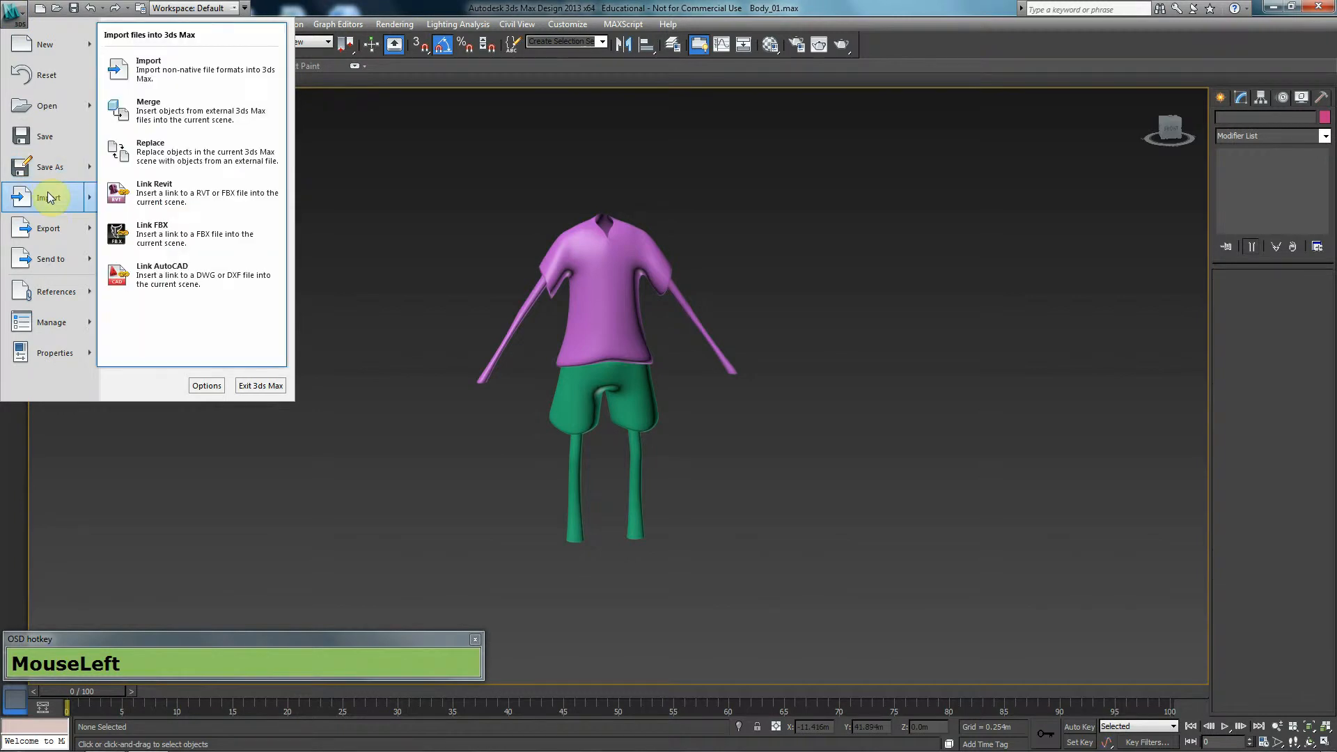
pyautogui.click(188, 115)
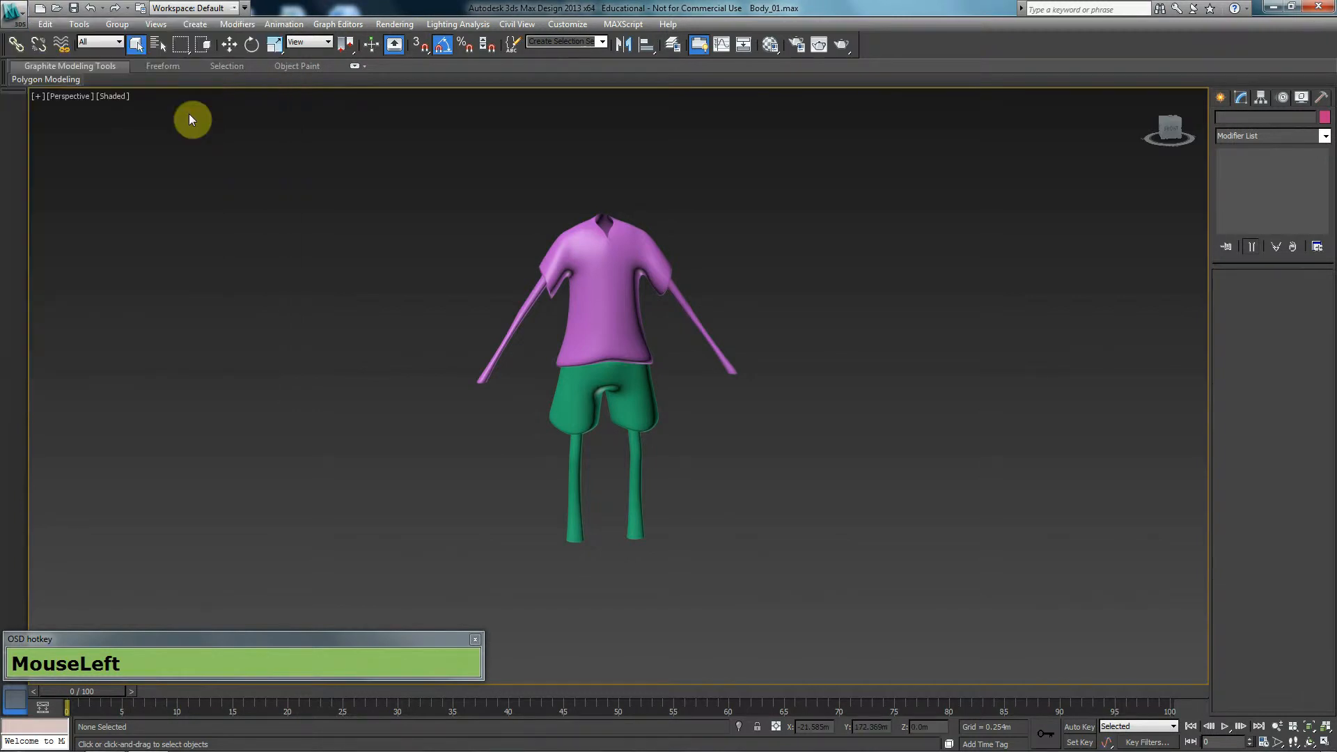
pyautogui.doubleClick(166, 104)
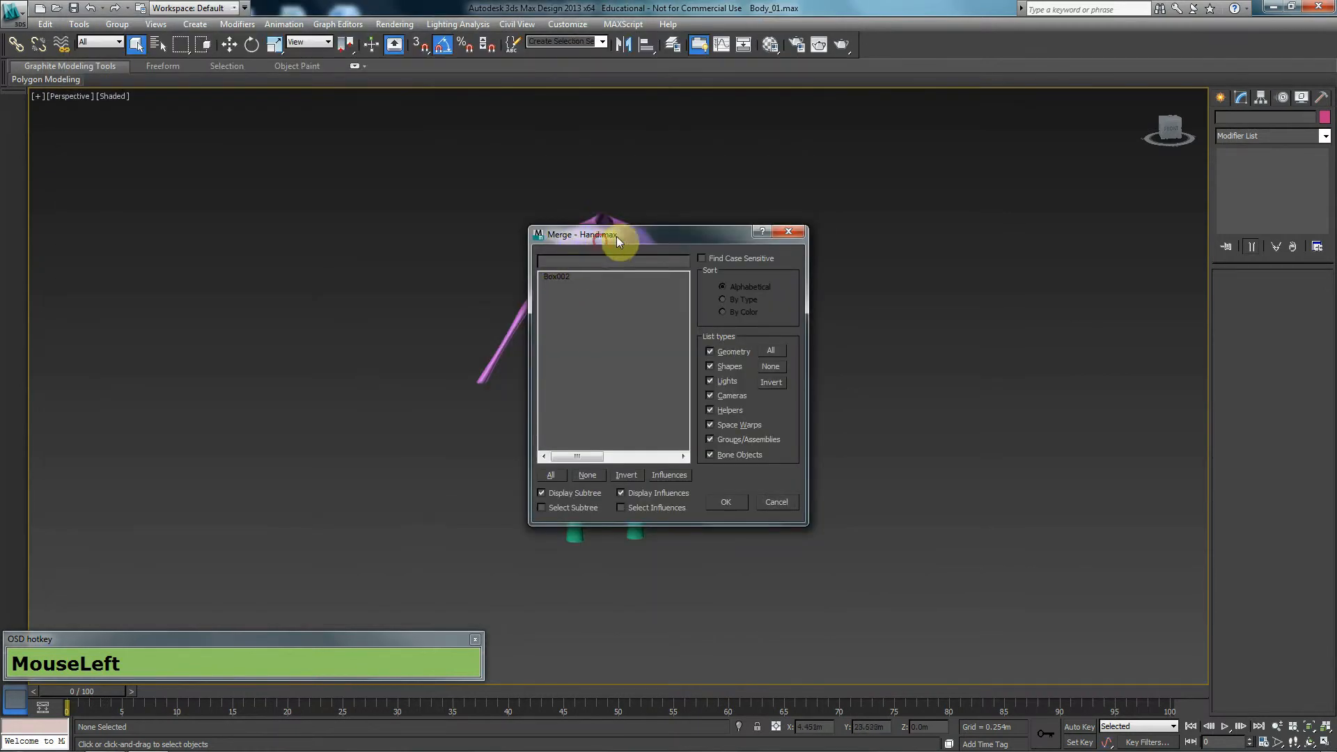
pyautogui.moveTo(600, 239); pyautogui.dragTo(856, 154)
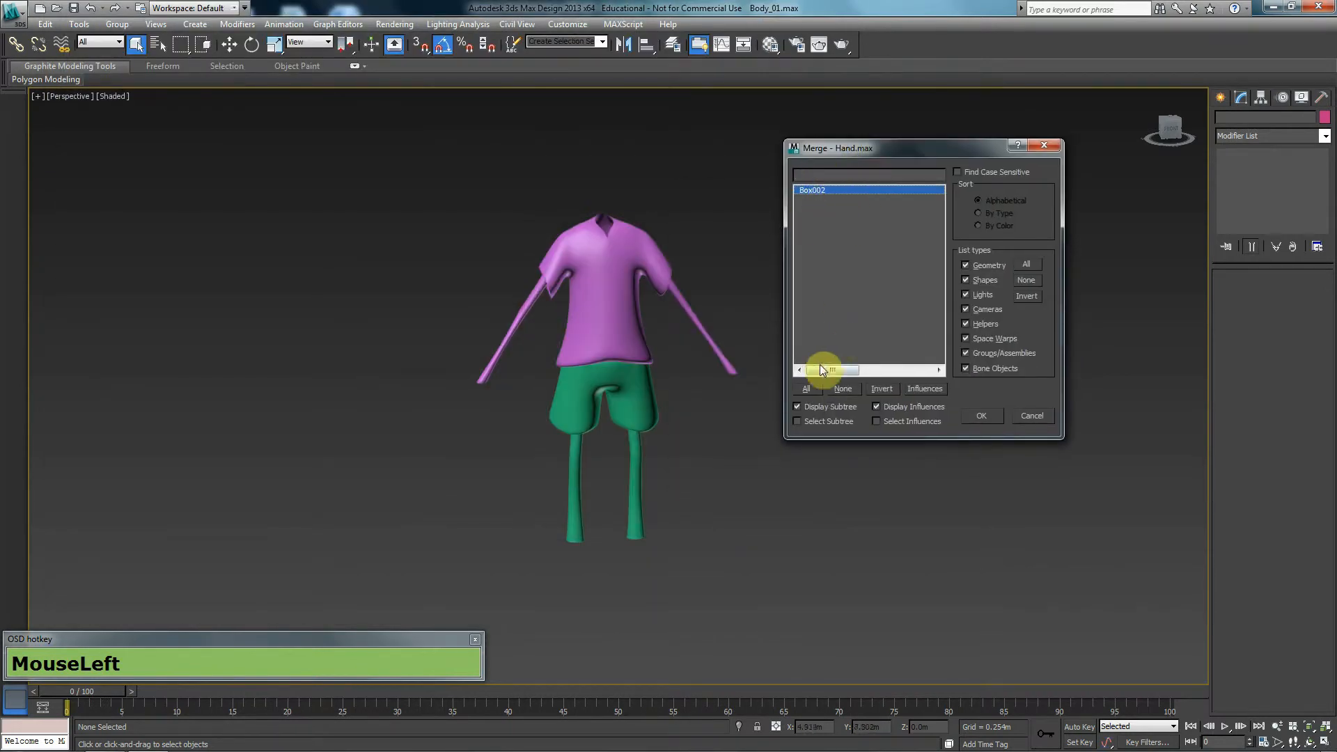
pyautogui.click(982, 418)
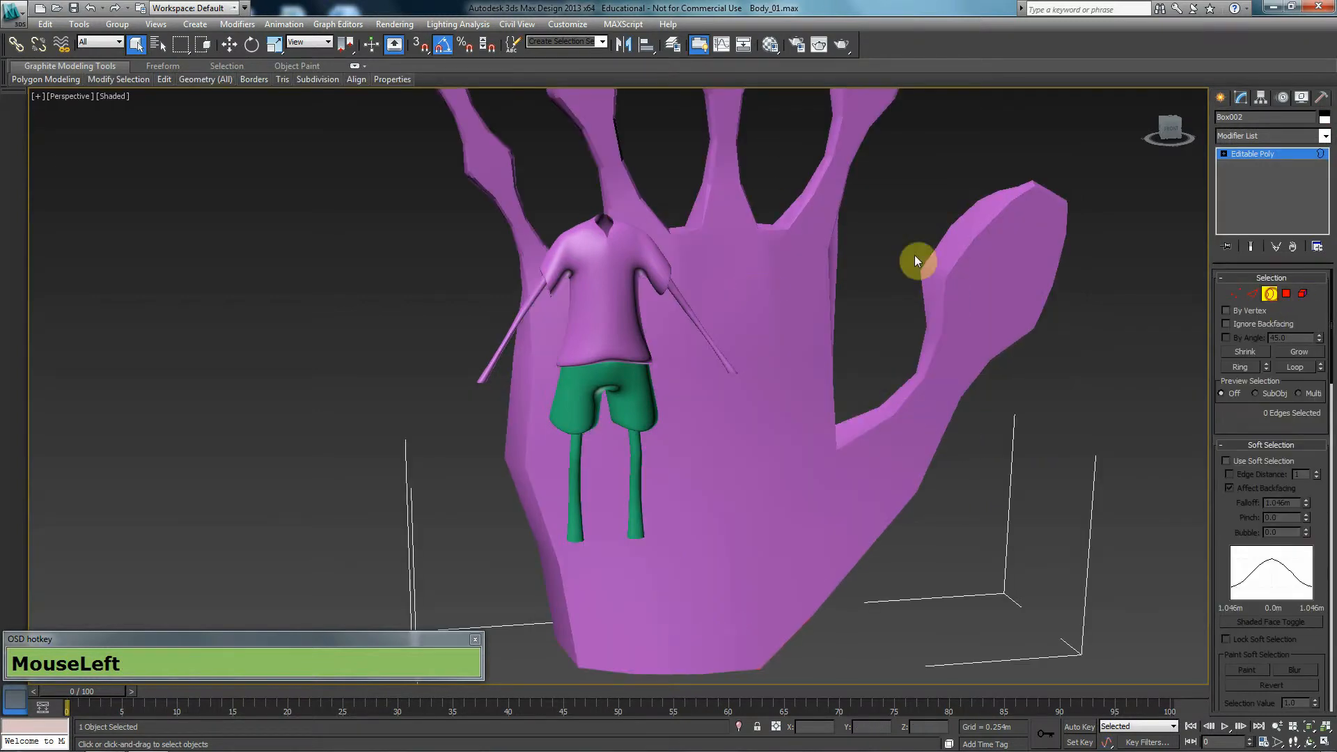
# Leave border editing, scale the merged hand down to fit the body, and place it beside the character's arm in the Front view.
pyautogui.click(1269, 293)
pyautogui.press('f')
pyautogui.scroll(-5, 767, 279)
pyautogui.scroll(2, 677, 335)
pyautogui.press('r')
pyautogui.moveTo(631, 237); pyautogui.dragTo(564, 503)
pyautogui.press('w')
pyautogui.moveTo(645, 234); pyautogui.dragTo(478, 569)
pyautogui.press('r')
pyautogui.press('w')
pyautogui.moveTo(546, 286); pyautogui.dragTo(549, 320)
pyautogui.press('x')
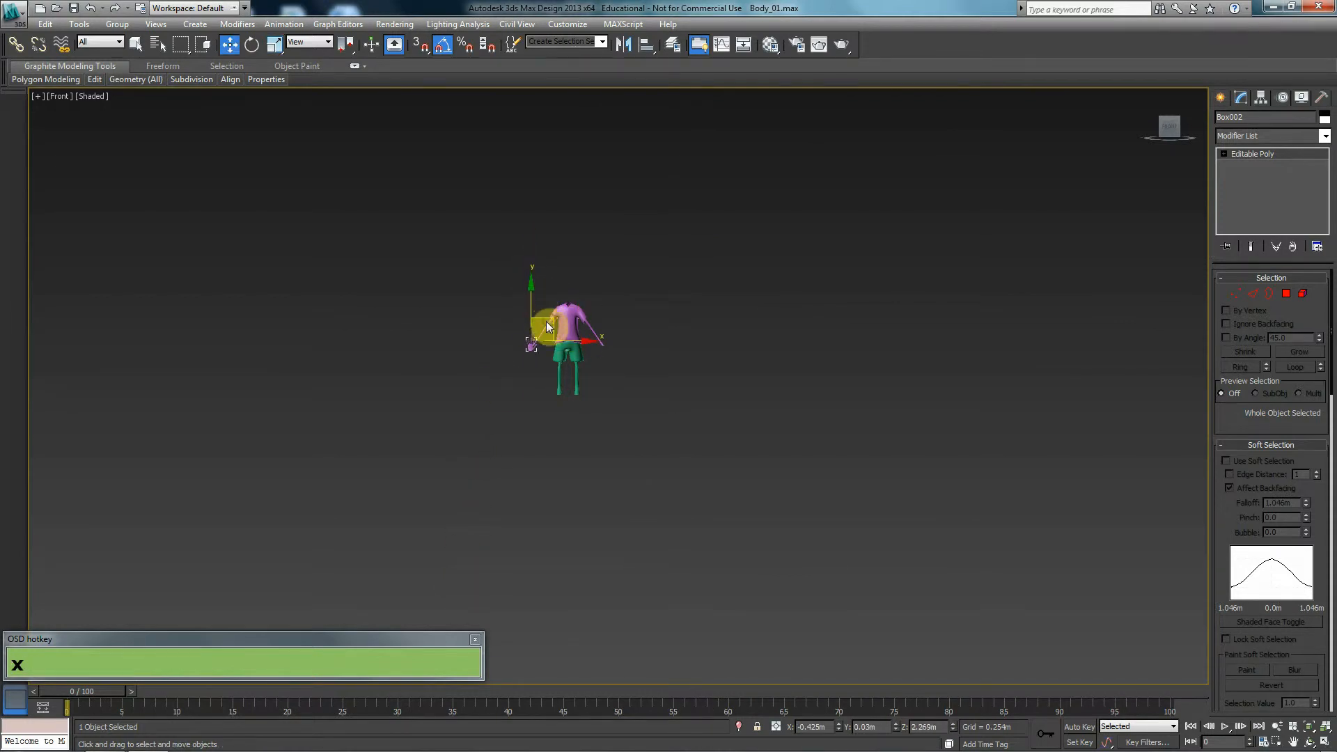
# Rotate the hand in the Front view so its fingers point downward and move its wrist to the arm's end.
pyautogui.press('x')
pyautogui.press('z')
pyautogui.scroll(-3, 534, 337)
pyautogui.press('e')
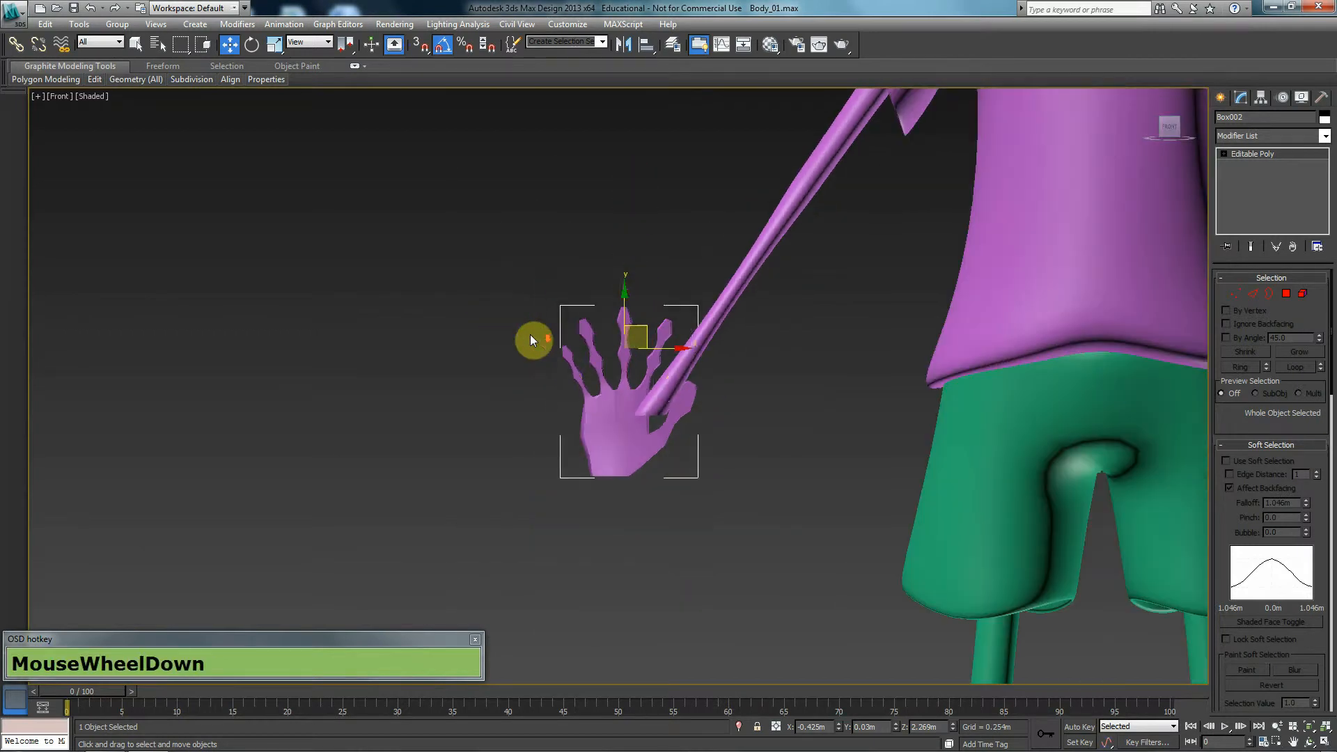
pyautogui.moveTo(585, 316); pyautogui.dragTo(536, 405)
pyautogui.press('w')
pyautogui.moveTo(633, 330); pyautogui.dragTo(595, 498)
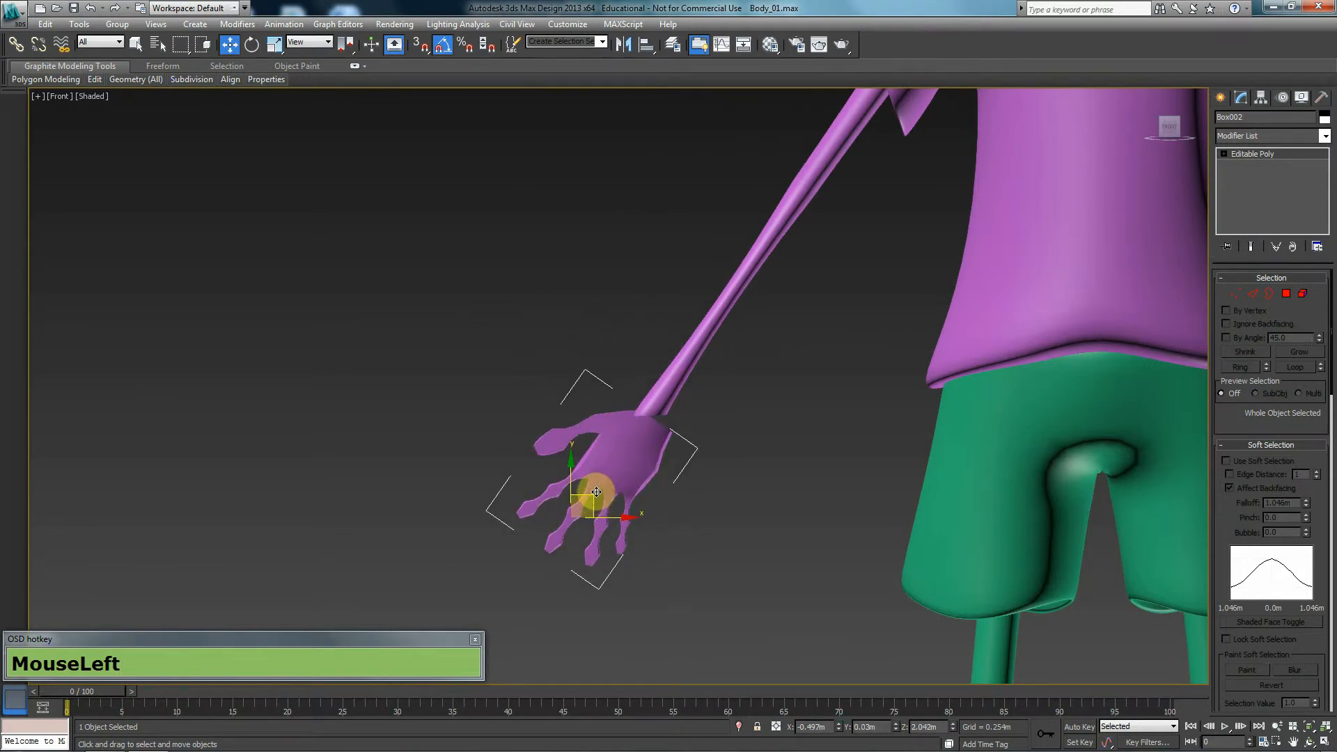
# Show edged faces and move the hand along the depth axis in the Top view to line up with the arm's end.
pyautogui.press('F4')
pyautogui.press('p')
pyautogui.scroll(-5, 657, 376)
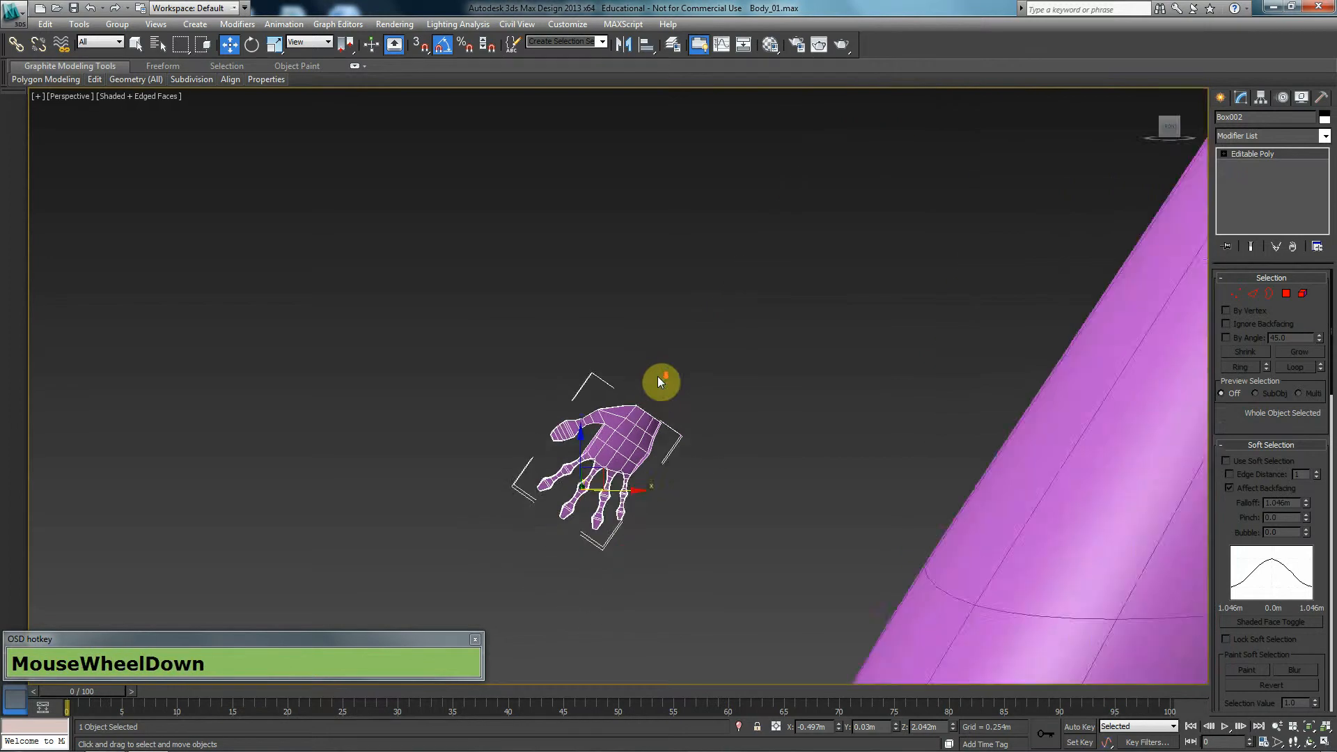
pyautogui.press('t')
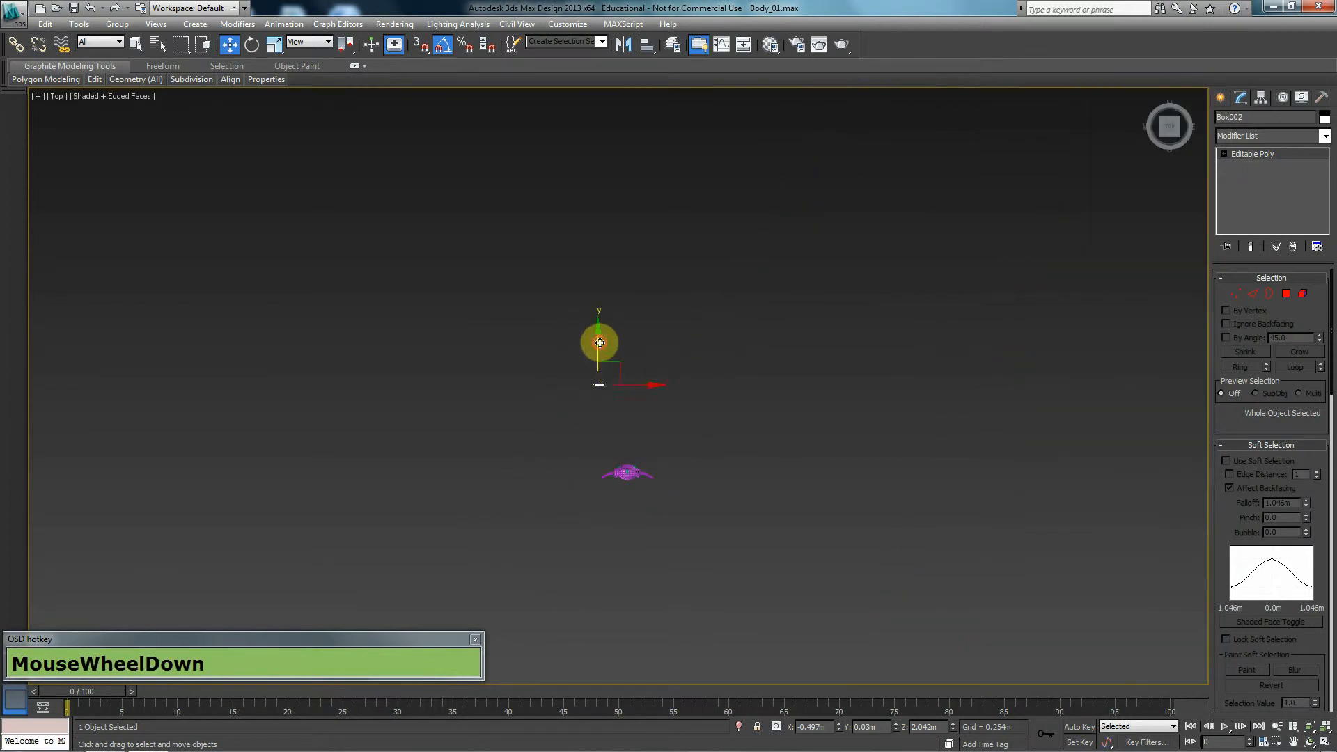
pyautogui.moveTo(600, 341); pyautogui.dragTo(599, 438)
pyautogui.press('z')
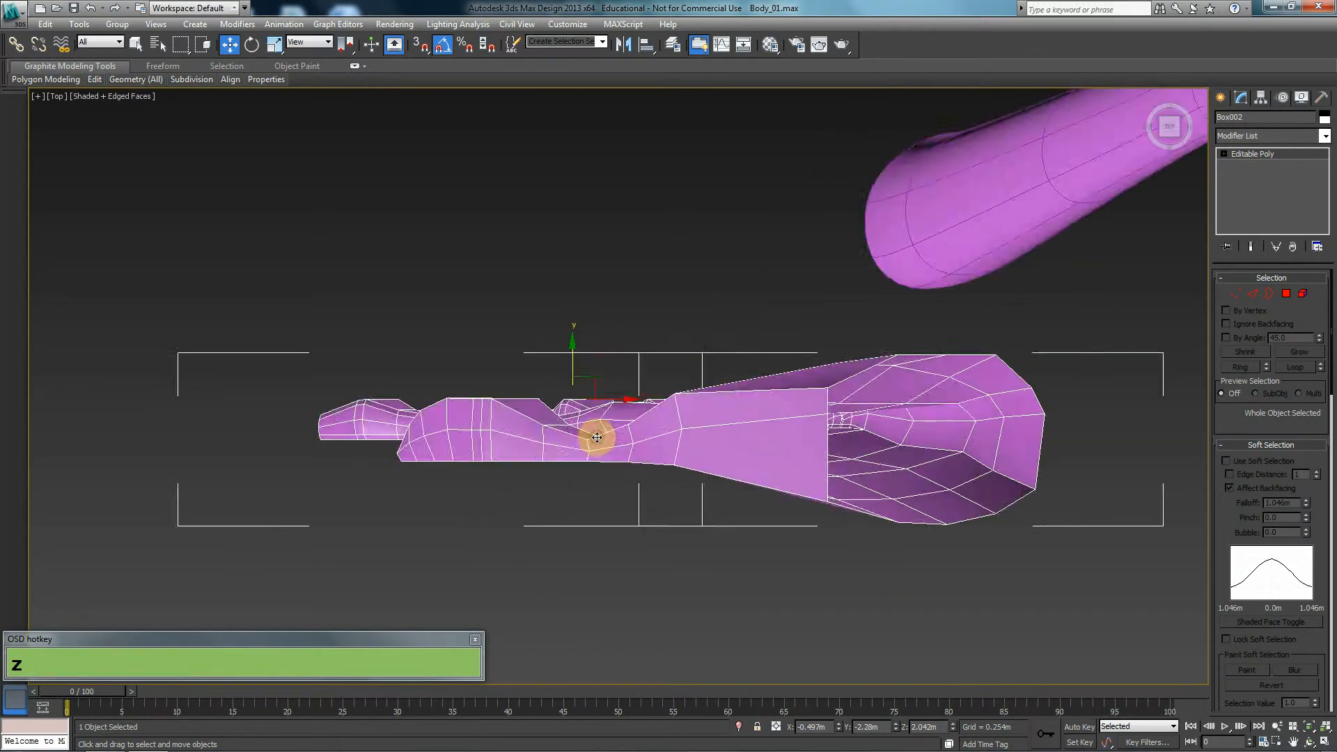
pyautogui.scroll(-3, 599, 432)
pyautogui.click(595, 351)
pyautogui.hotkey('ctrl', 'z')
pyautogui.moveTo(595, 364); pyautogui.dragTo(600, 294)
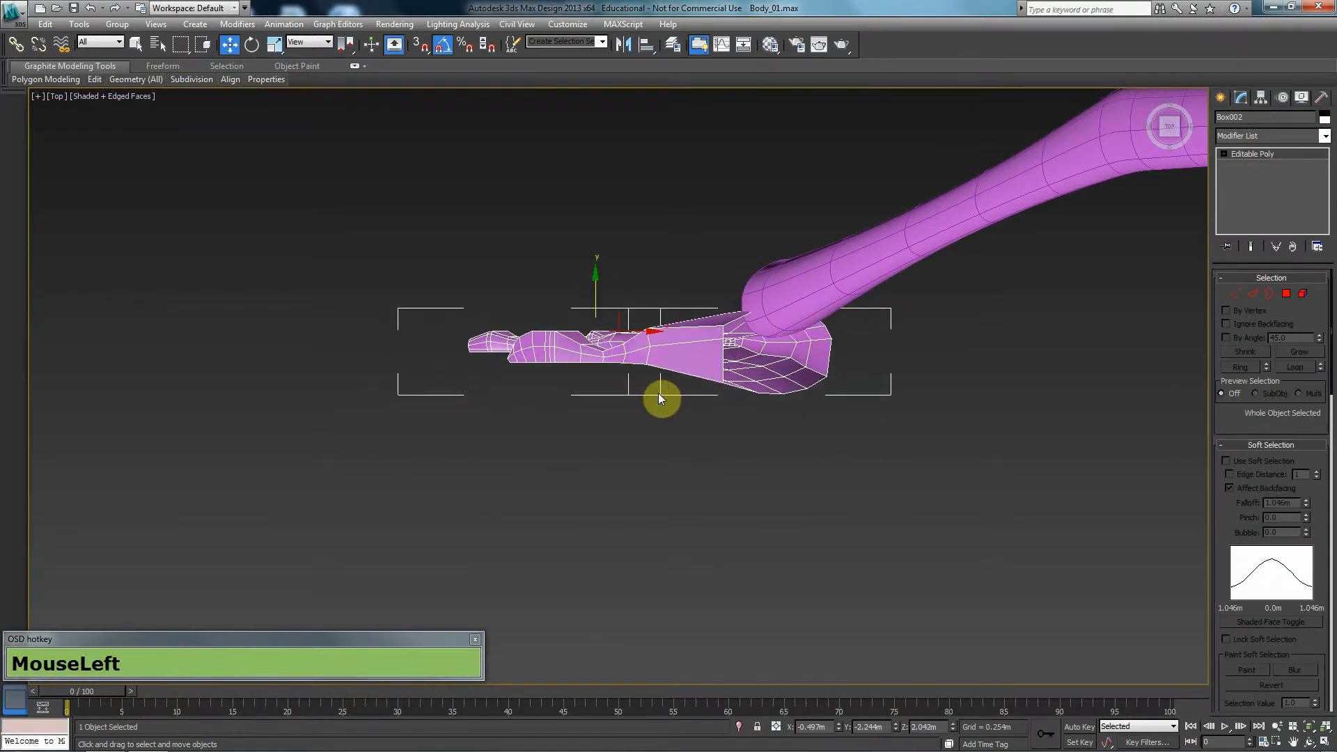
# Rotate the hand around its vertical axis in the Perspective view to a Z rotation of 100 degrees.
pyautogui.press('p')
pyautogui.press('z')
pyautogui.keyDown('alt'); pyautogui.moveTo(645, 436); pyautogui.dragTo(734, 374, button='middle'); pyautogui.keyUp('alt')
pyautogui.scroll(3, 733, 369)
pyautogui.press('e')
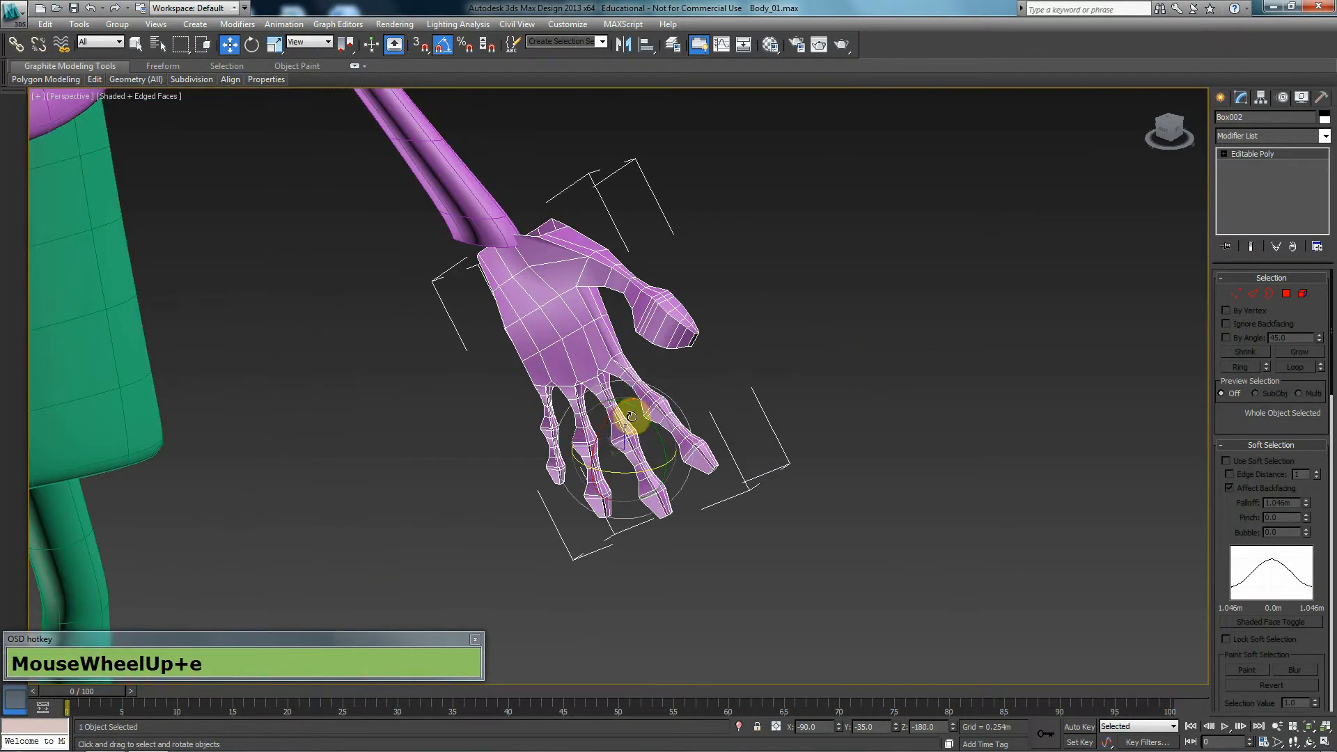
pyautogui.moveTo(644, 463); pyautogui.dragTo(647, 429)
# Rotate the hand in the Left view to tilt its palm, and move its wrist against the arm's end.
pyautogui.press('t')
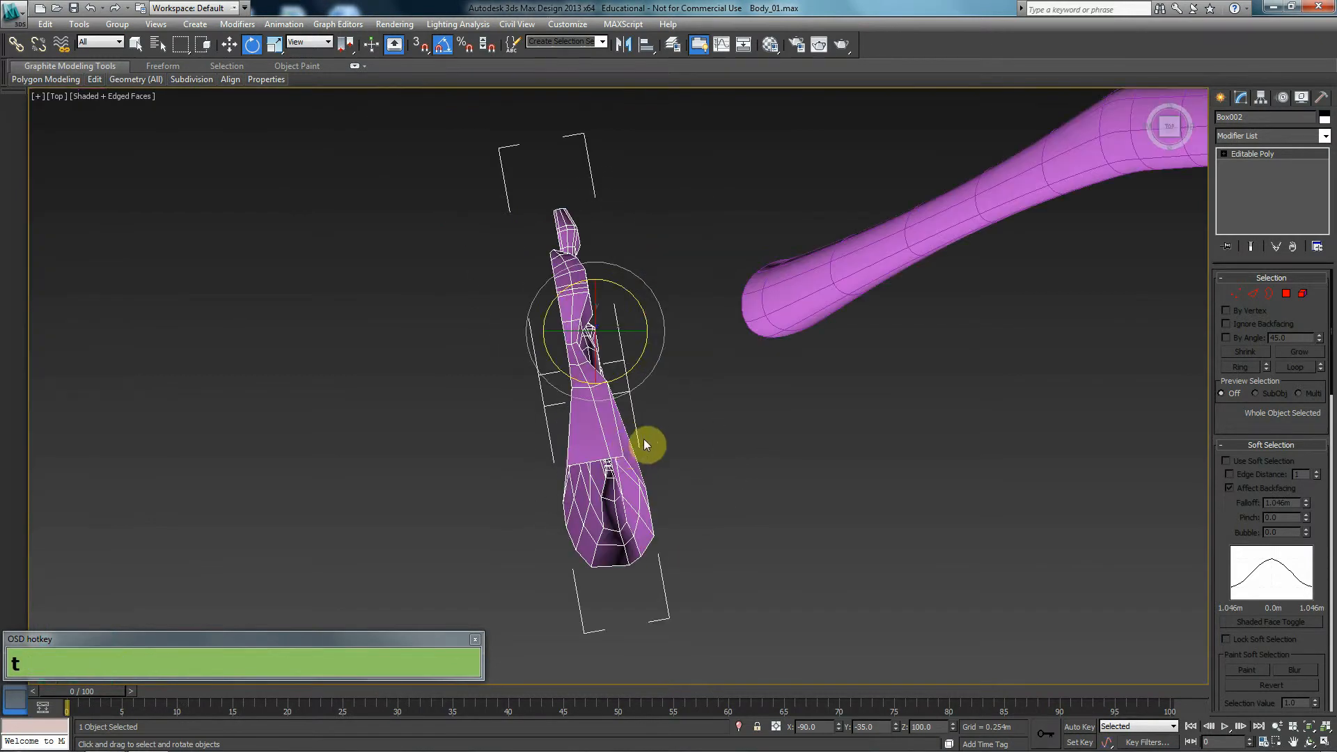
pyautogui.press('l')
pyautogui.scroll(-1, 620, 451)
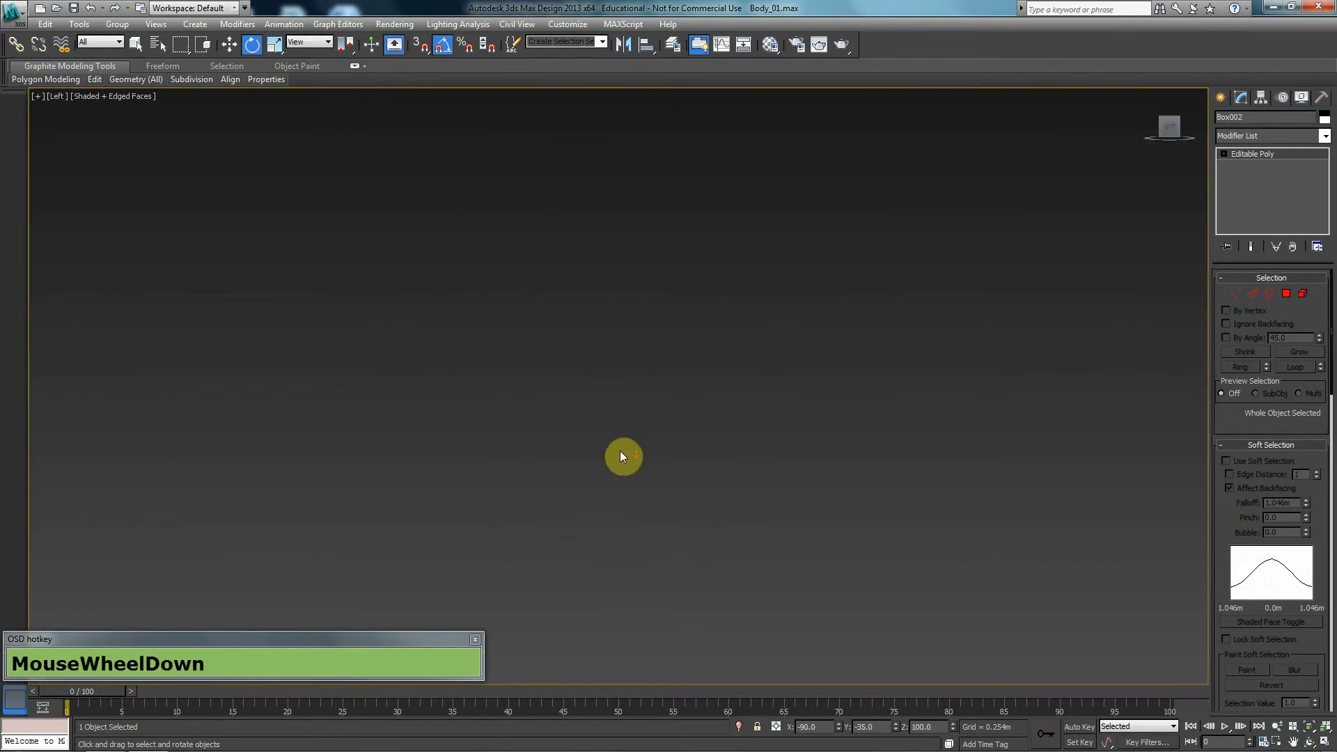
pyautogui.press('z')
pyautogui.scroll(-1, 613, 395)
pyautogui.moveTo(613, 395); pyautogui.dragTo(543, 409)
pyautogui.press('w')
pyautogui.click(623, 416)
pyautogui.press('t')
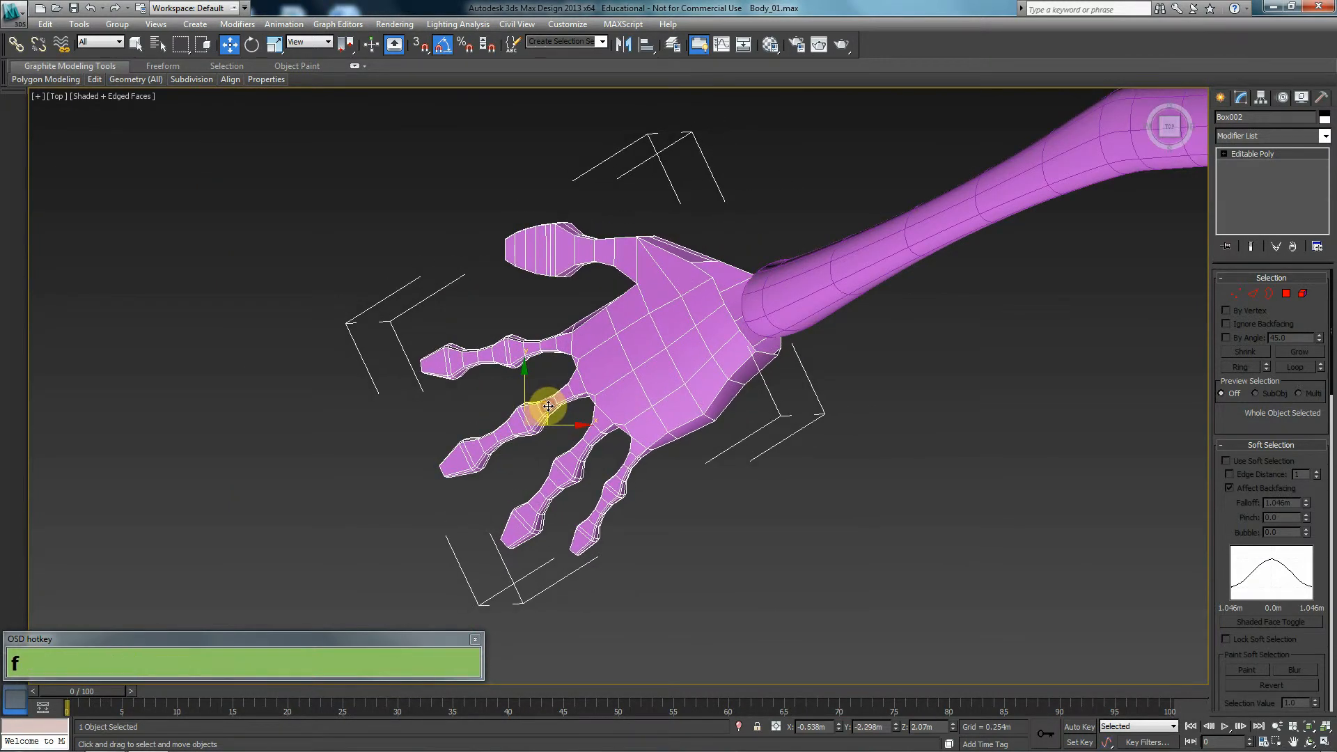
# Rotate the hand in the Front view to follow the downward slope of the arm.
pyautogui.press('f')
pyautogui.moveTo(641, 426); pyautogui.dragTo(617, 389, button='middle')
pyautogui.press('e')
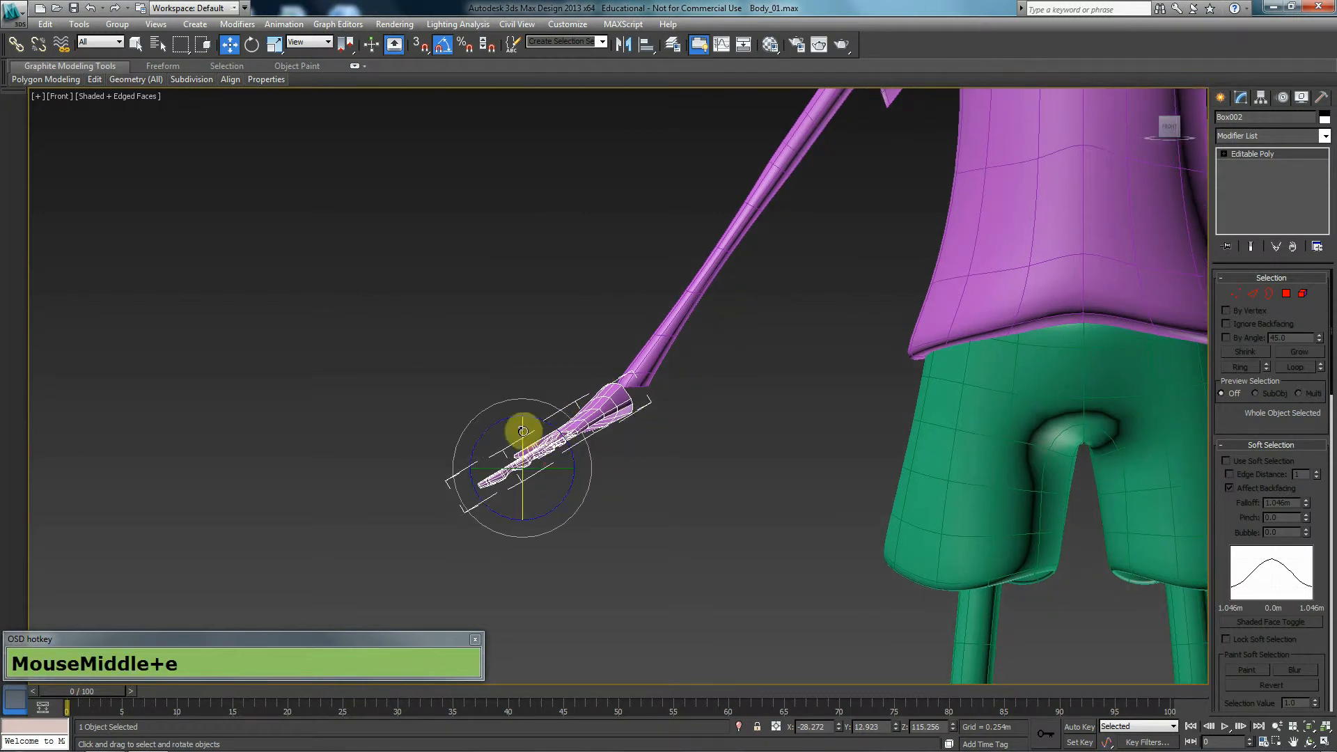
pyautogui.moveTo(483, 432); pyautogui.dragTo(582, 469)
pyautogui.press('w')
# Move the hand outward in the Top view so its wrist sits just clear of the arm's end.
pyautogui.press('t')
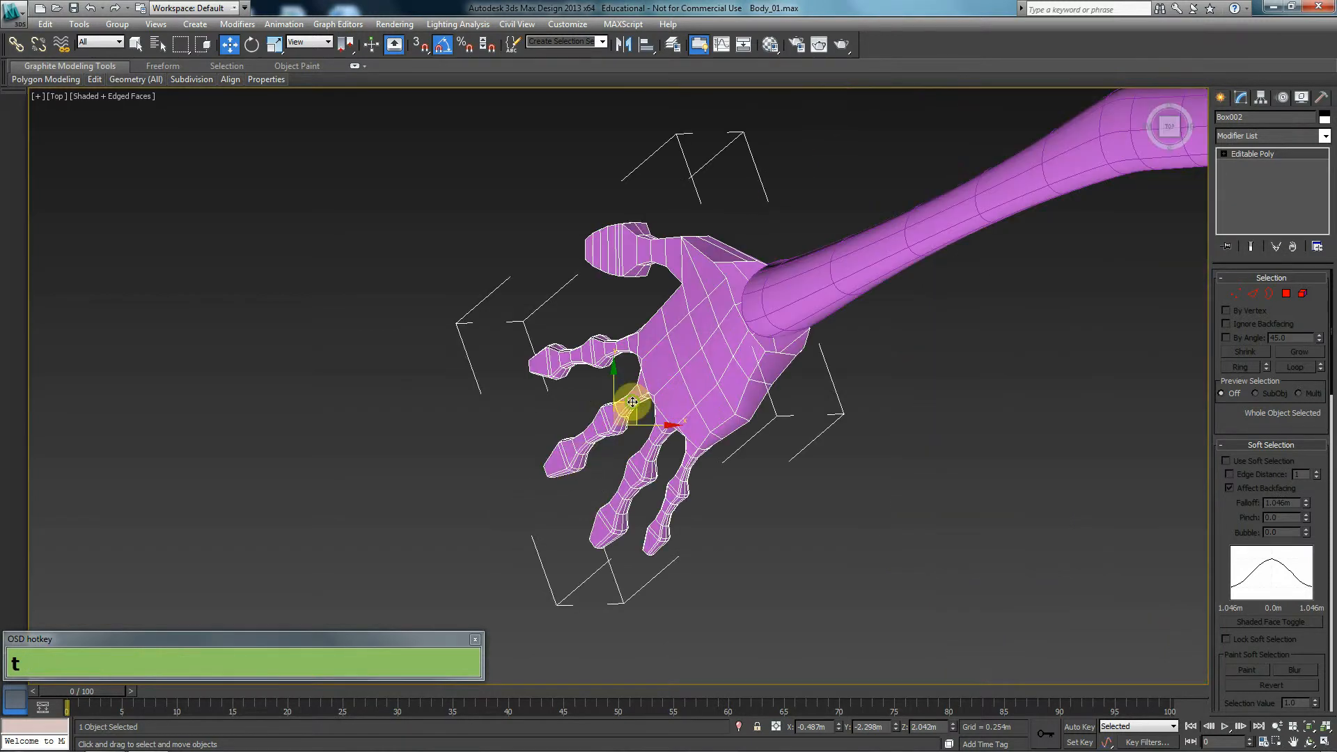
pyautogui.moveTo(630, 397); pyautogui.dragTo(629, 418, button='middle')
pyautogui.moveTo(626, 405); pyautogui.dragTo(532, 397)
pyautogui.press('f')
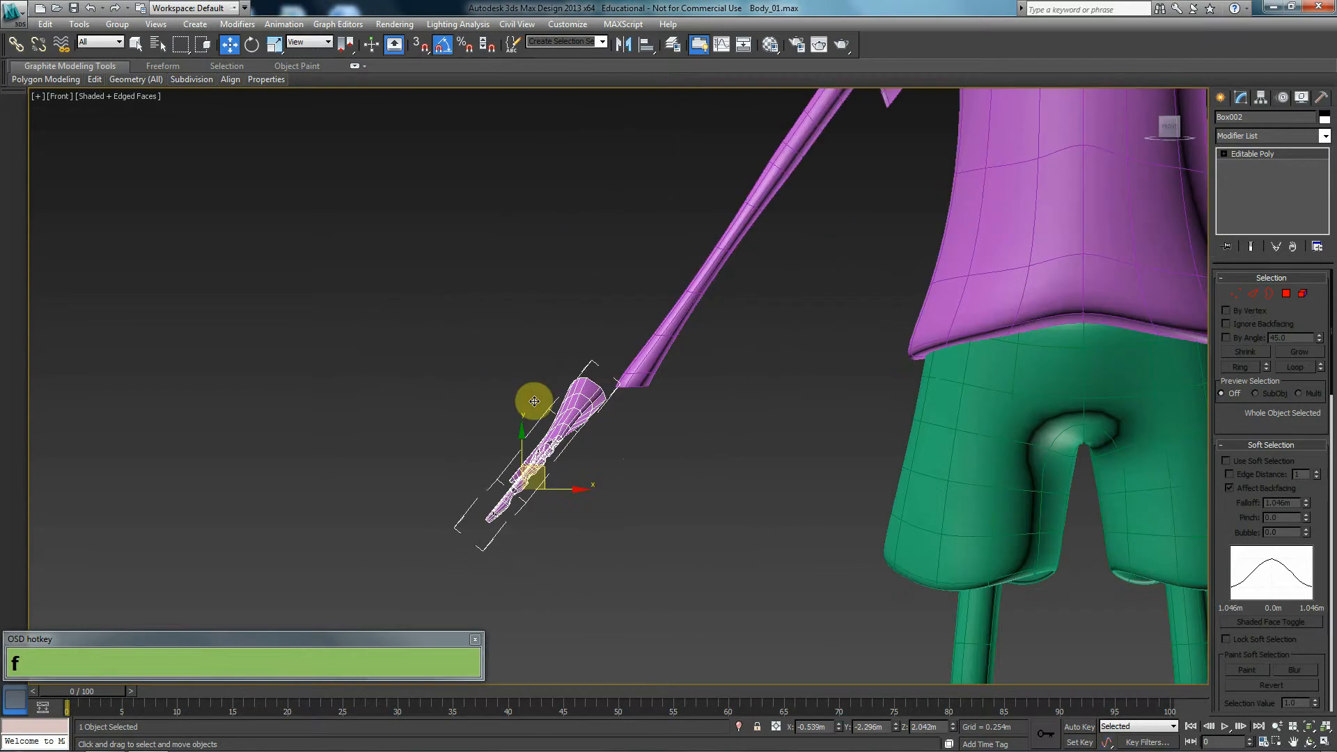
# Set the rotation reference coordinate system to Local, turn angle snap off, and rotate the hand slightly to match the arm's direction.
pyautogui.click(314, 42)
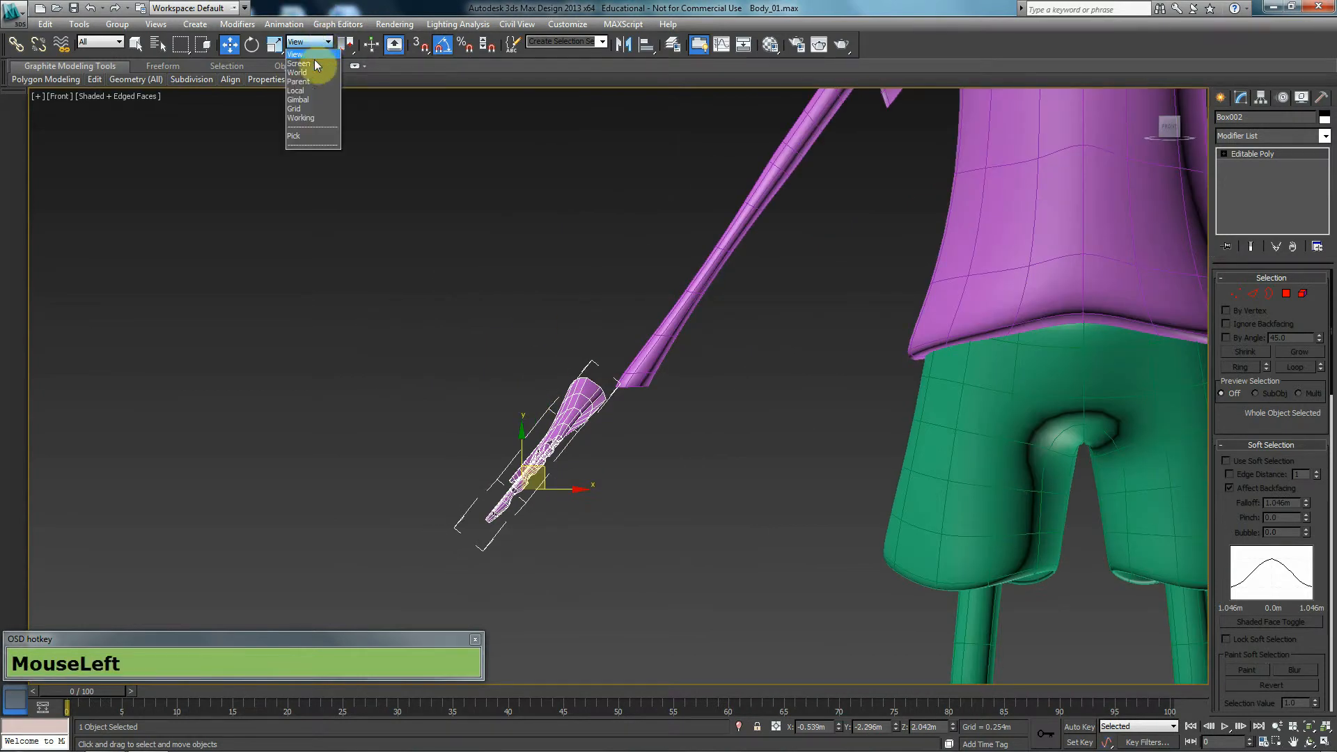
pyautogui.click(315, 90)
pyautogui.press('e')
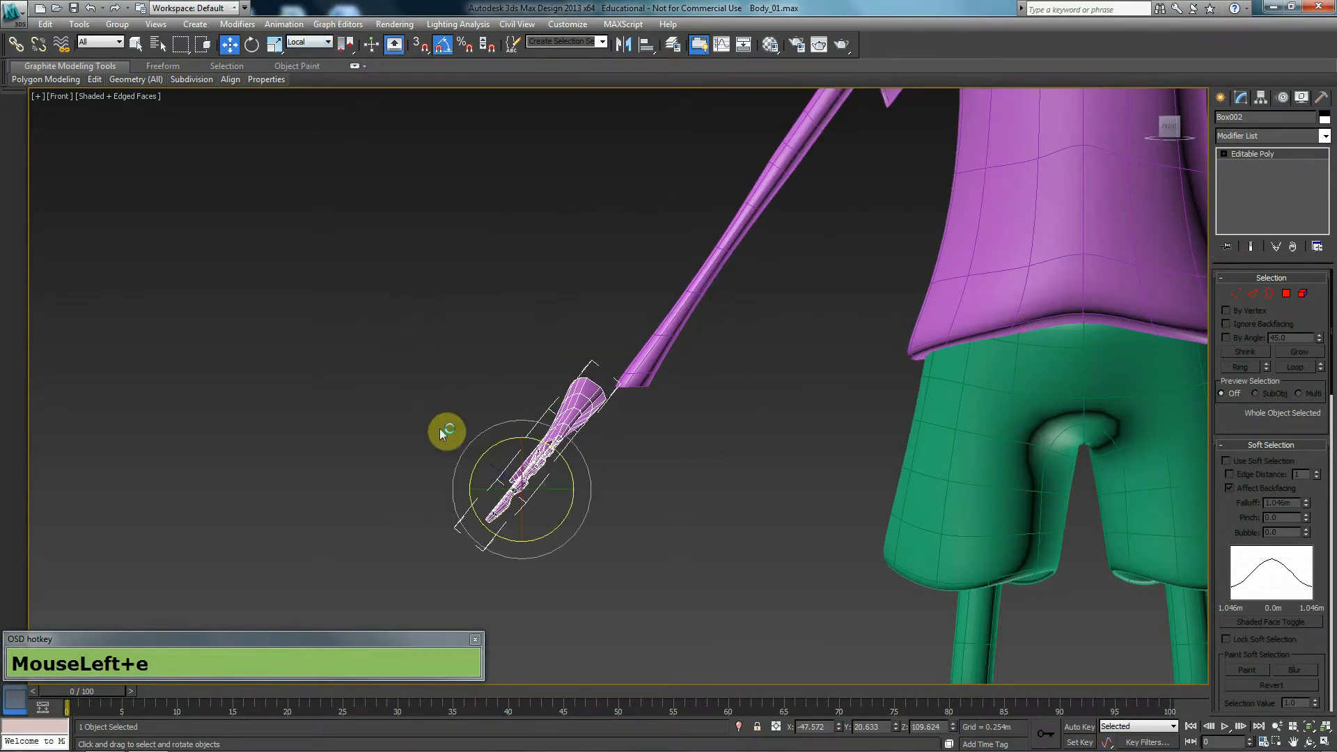
pyautogui.click(312, 49)
pyautogui.click(314, 49)
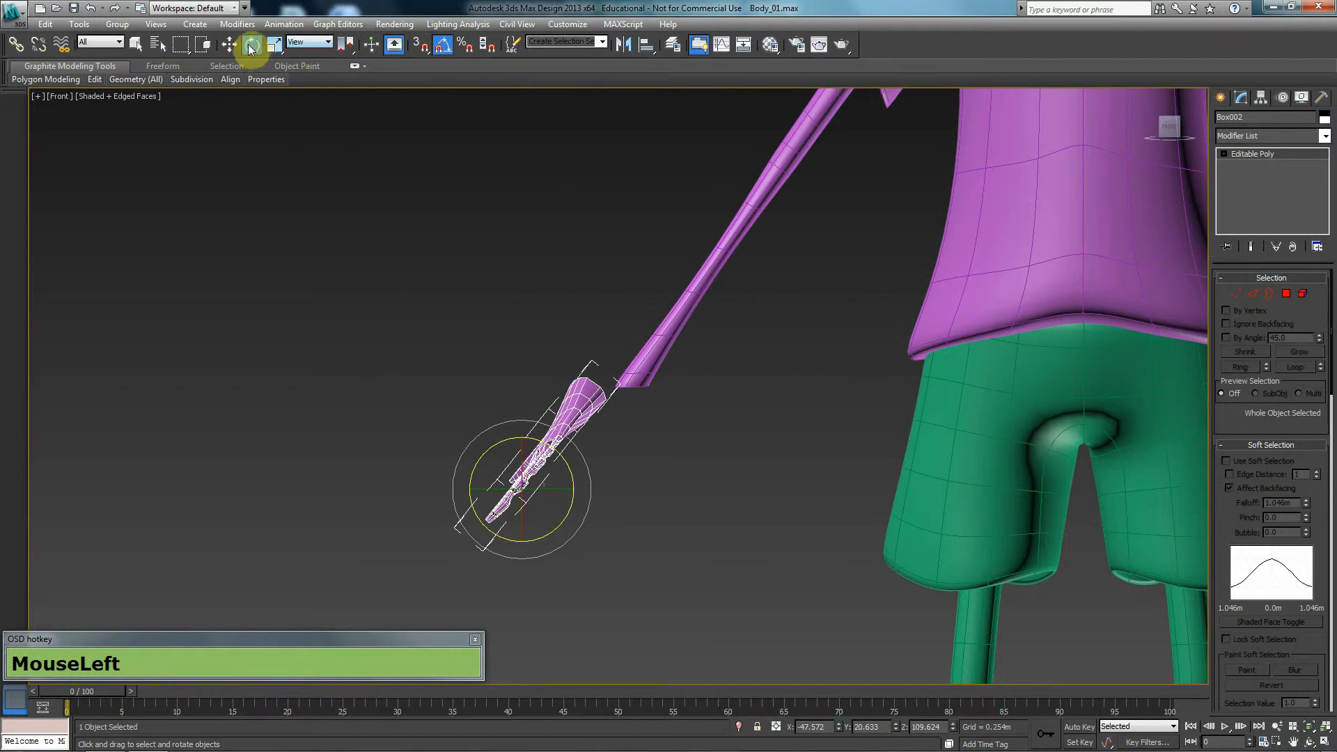
pyautogui.click(252, 53)
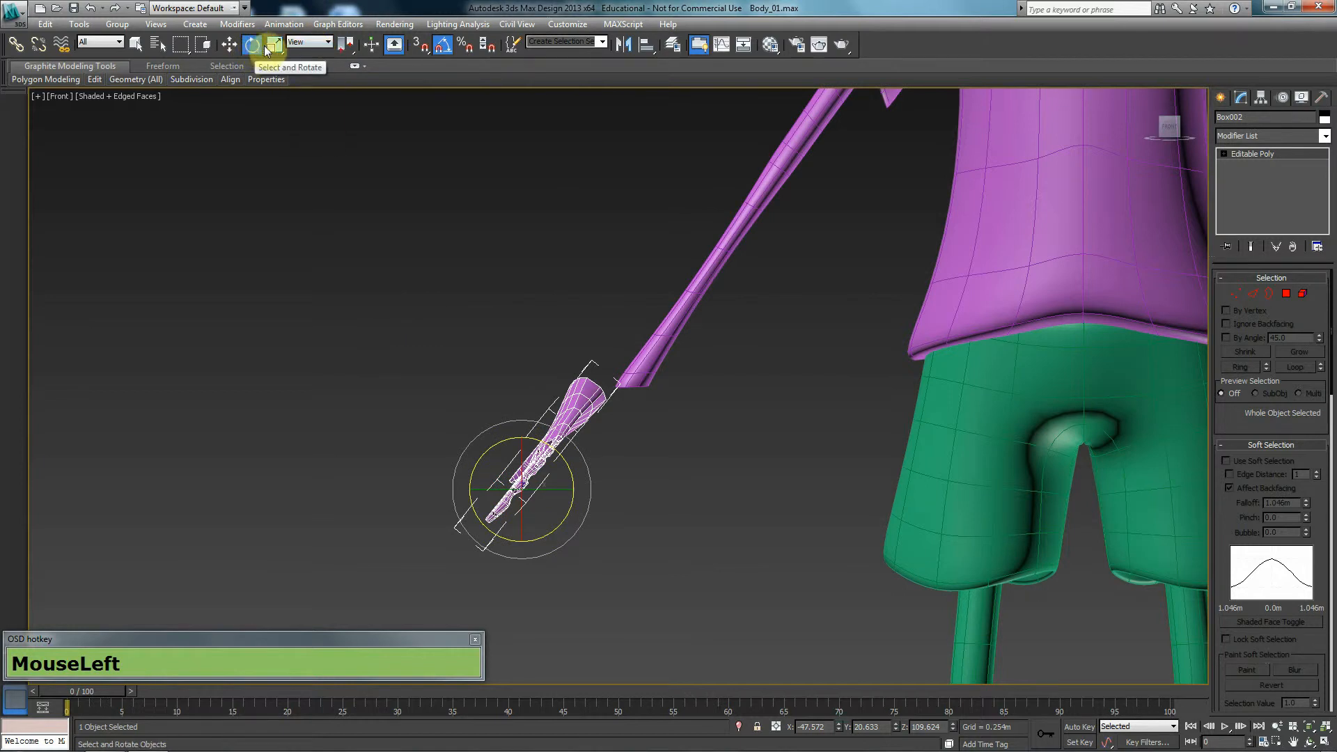
pyautogui.click(327, 92)
pyautogui.moveTo(474, 464); pyautogui.dragTo(515, 490)
pyautogui.press('a')
# Set the move reference coordinate system to View and move the hand's wrist onto the arm's end in the Front and Top views.
pyautogui.press('w')
pyautogui.click(311, 43)
pyautogui.click(304, 54)
pyautogui.moveTo(547, 475); pyautogui.dragTo(585, 475)
pyautogui.press('t')
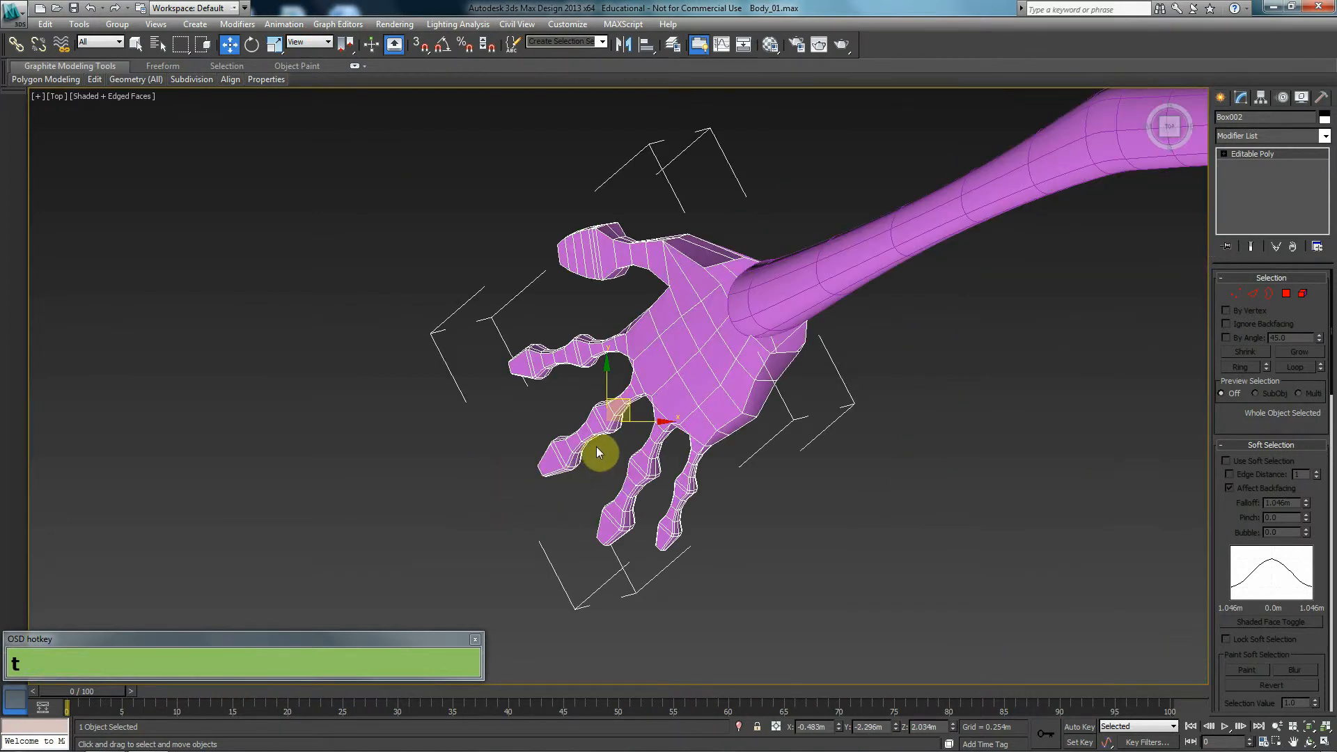
pyautogui.moveTo(627, 408); pyautogui.dragTo(621, 412)
# Mirror the hand so its thumb is on the opposite side, facing the front of the body.
pyautogui.press('p')
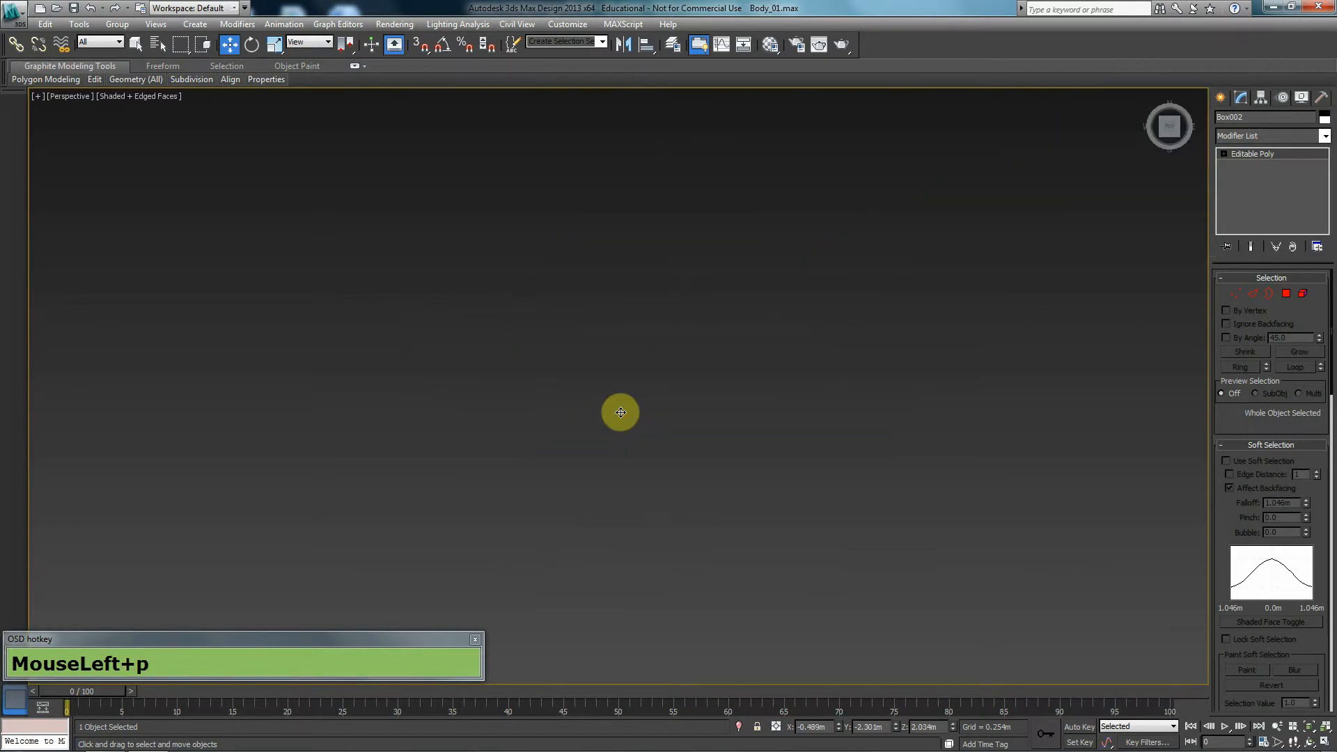
pyautogui.press('z')
pyautogui.keyDown('alt'); pyautogui.moveTo(609, 439); pyautogui.dragTo(719, 385, button='middle'); pyautogui.keyUp('alt')
pyautogui.scroll(-5, 575, 372)
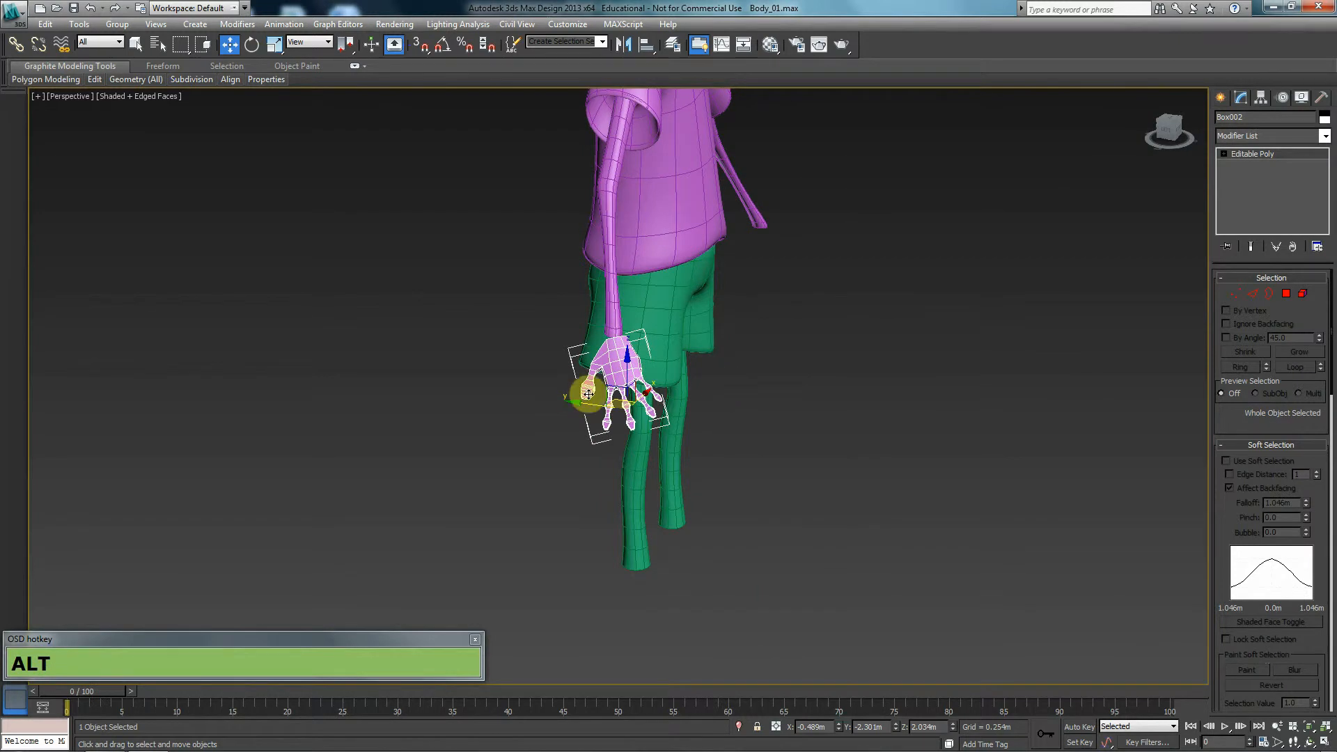
pyautogui.press('e')
pyautogui.click(625, 43)
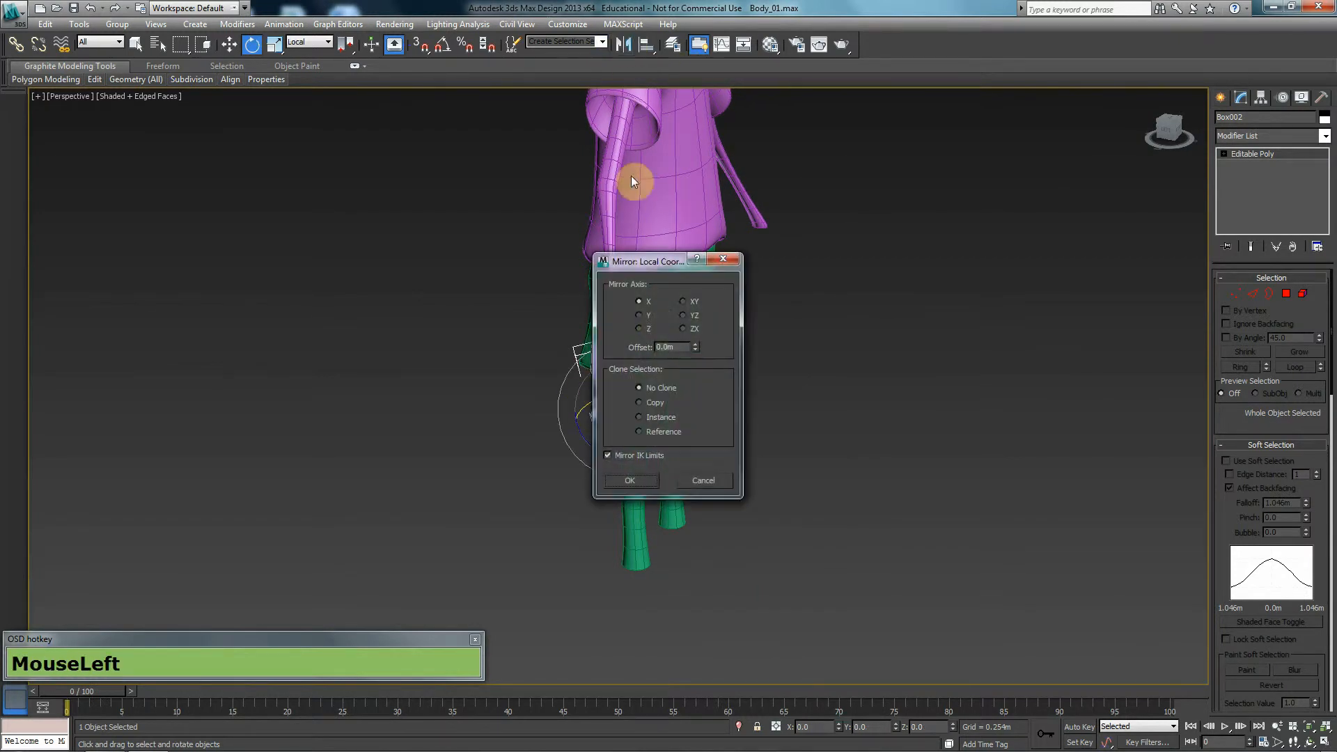
pyautogui.keyDown('alt'); pyautogui.moveTo(684, 412); pyautogui.dragTo(628, 402, button='middle'); pyautogui.keyUp('alt')
pyautogui.hotkey('alt', 'w')
# Move the mirrored hand in the Top and Front views until its wrist meets the arm's end.
pyautogui.press('t')
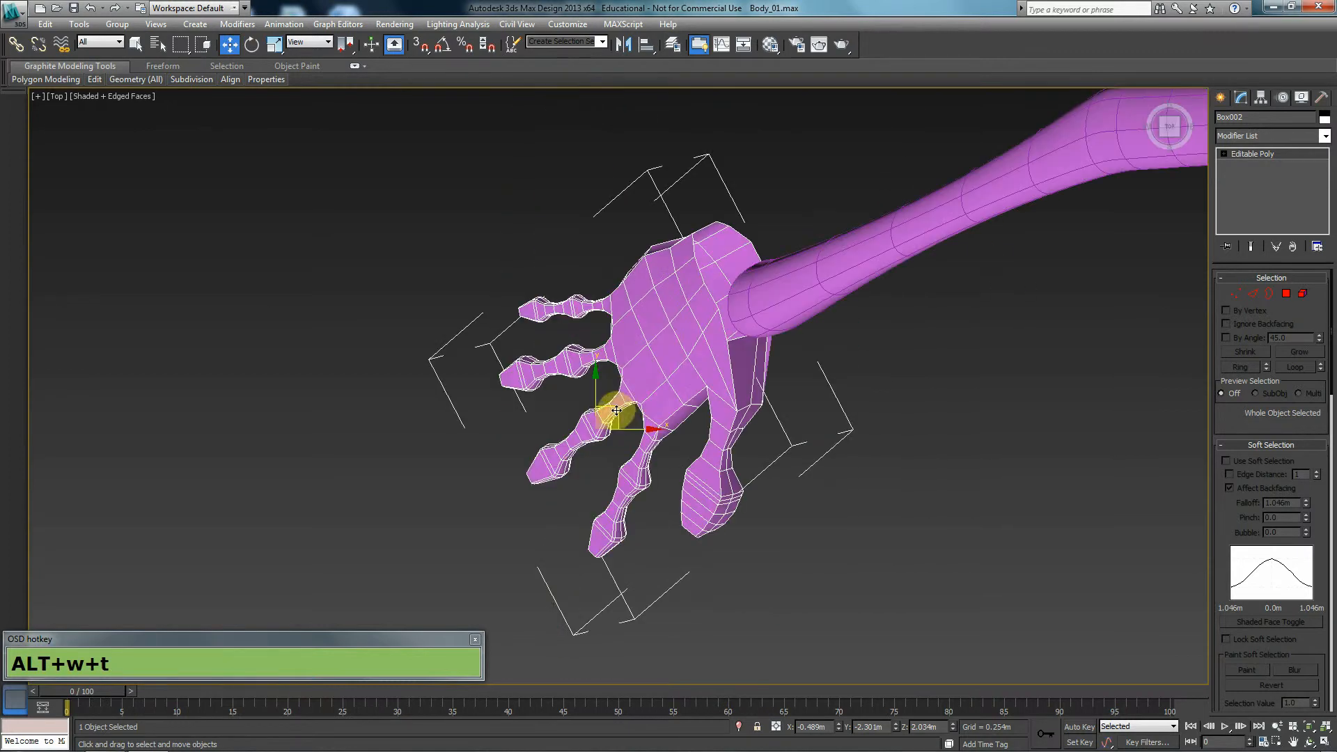
pyautogui.moveTo(617, 416); pyautogui.dragTo(629, 443)
pyautogui.press('f')
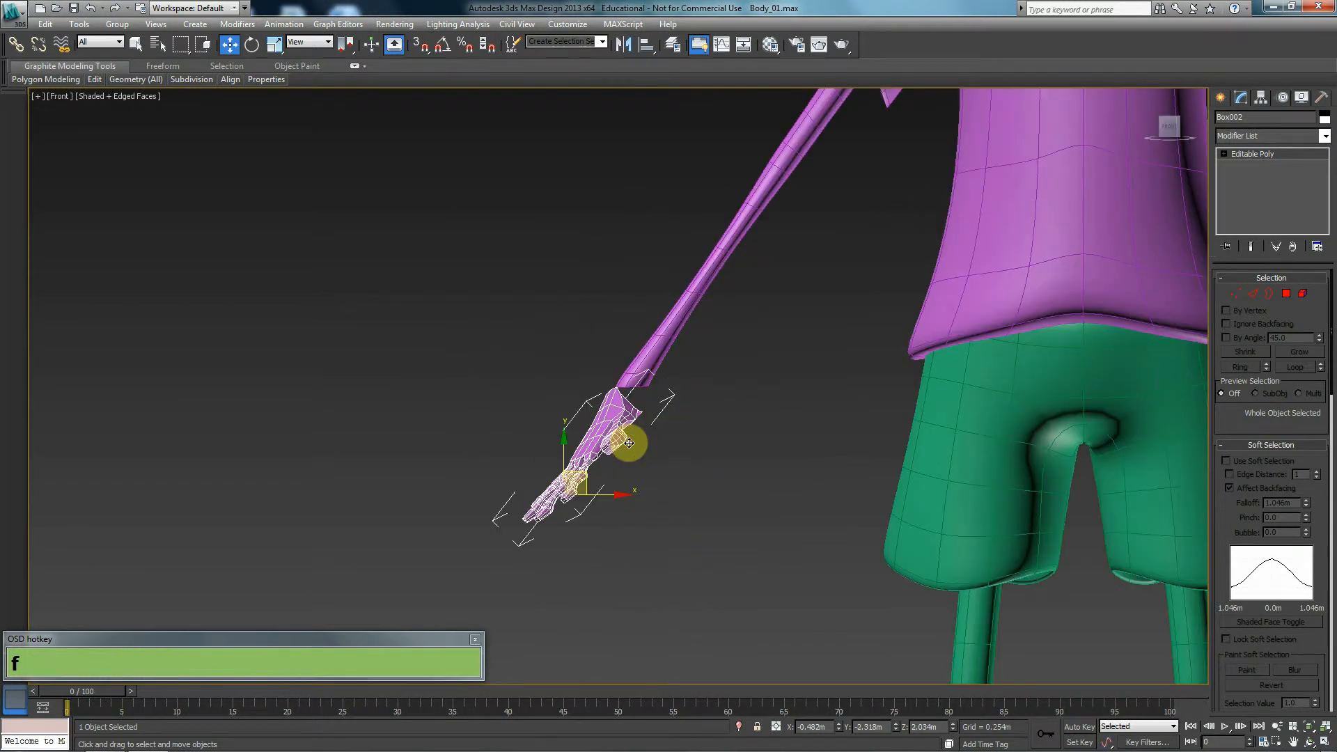
pyautogui.scroll(-3, 629, 443)
pyautogui.press('z')
pyautogui.scroll(-3, 625, 456)
pyautogui.keyDown('alt'); pyautogui.moveTo(624, 460); pyautogui.dragTo(586, 410, button='middle'); pyautogui.keyUp('alt')
pyautogui.scroll(2, 702, 446)
pyautogui.press('f')
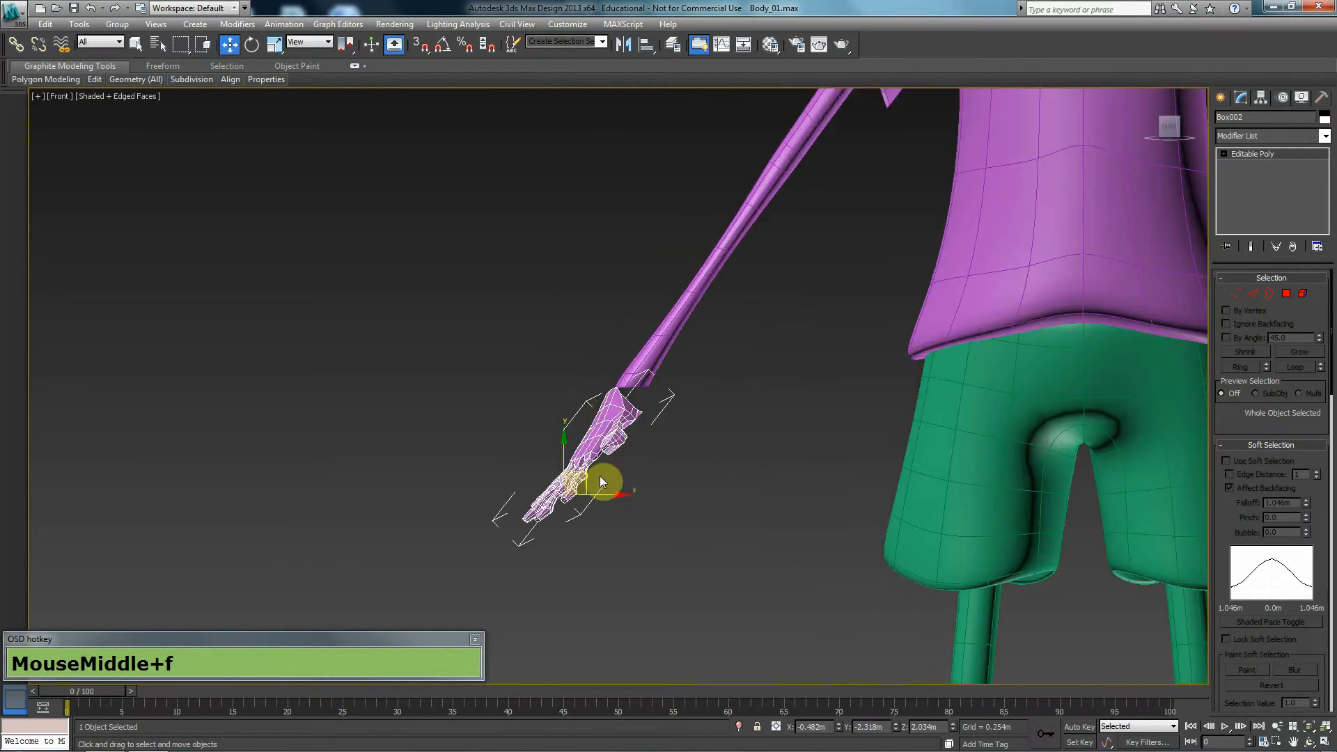
pyautogui.moveTo(587, 476); pyautogui.dragTo(596, 462)
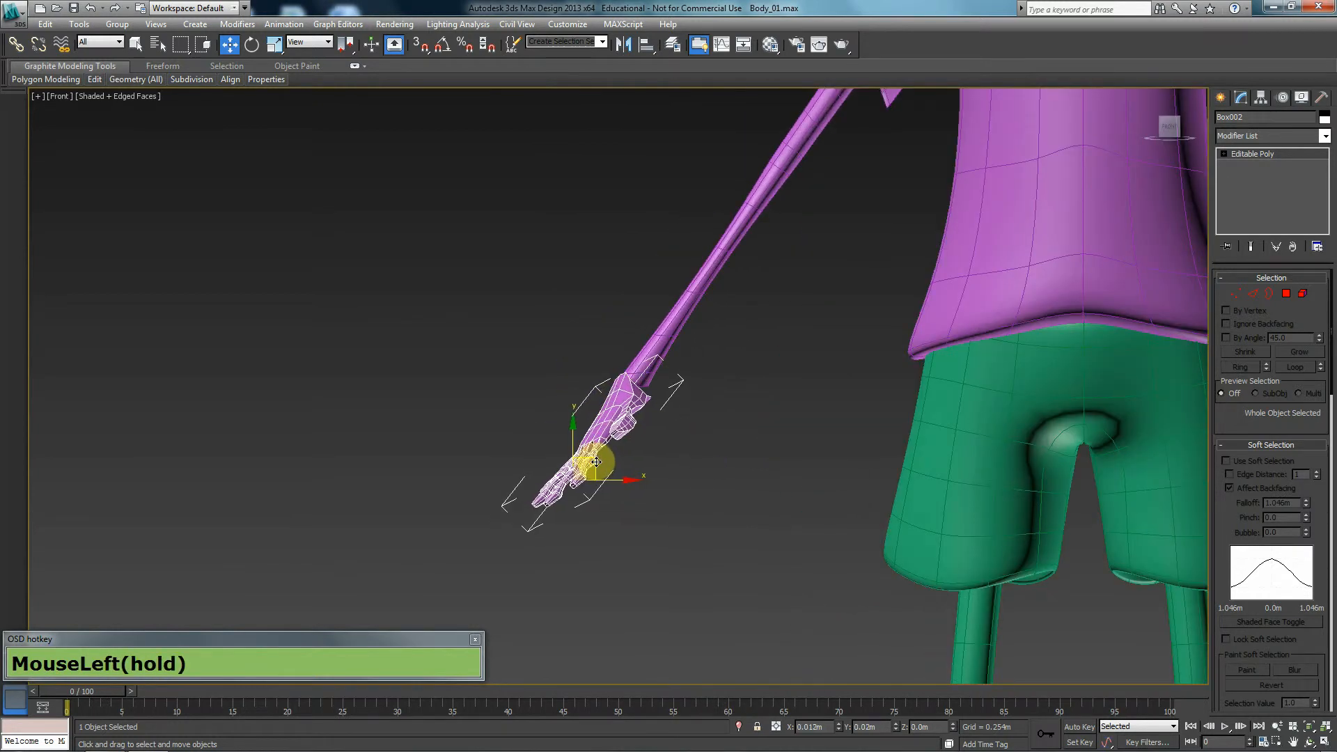
# Select the hand's open wrist border at Border level and collapse the soft selection settings.
pyautogui.press('p')
pyautogui.press('z')
pyautogui.scroll(-2, 585, 465)
pyautogui.keyDown('alt'); pyautogui.moveTo(578, 470); pyautogui.dragTo(537, 462, button='middle'); pyautogui.keyUp('alt')
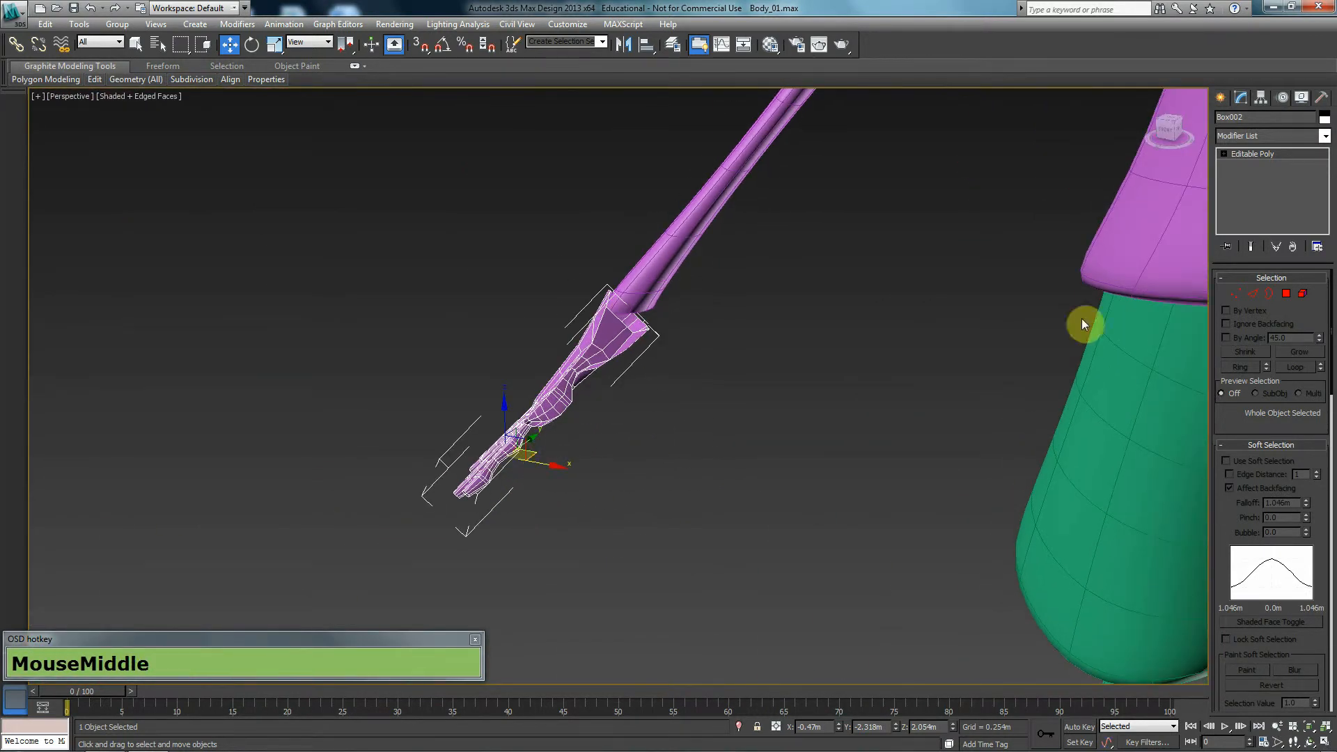
pyautogui.click(1269, 294)
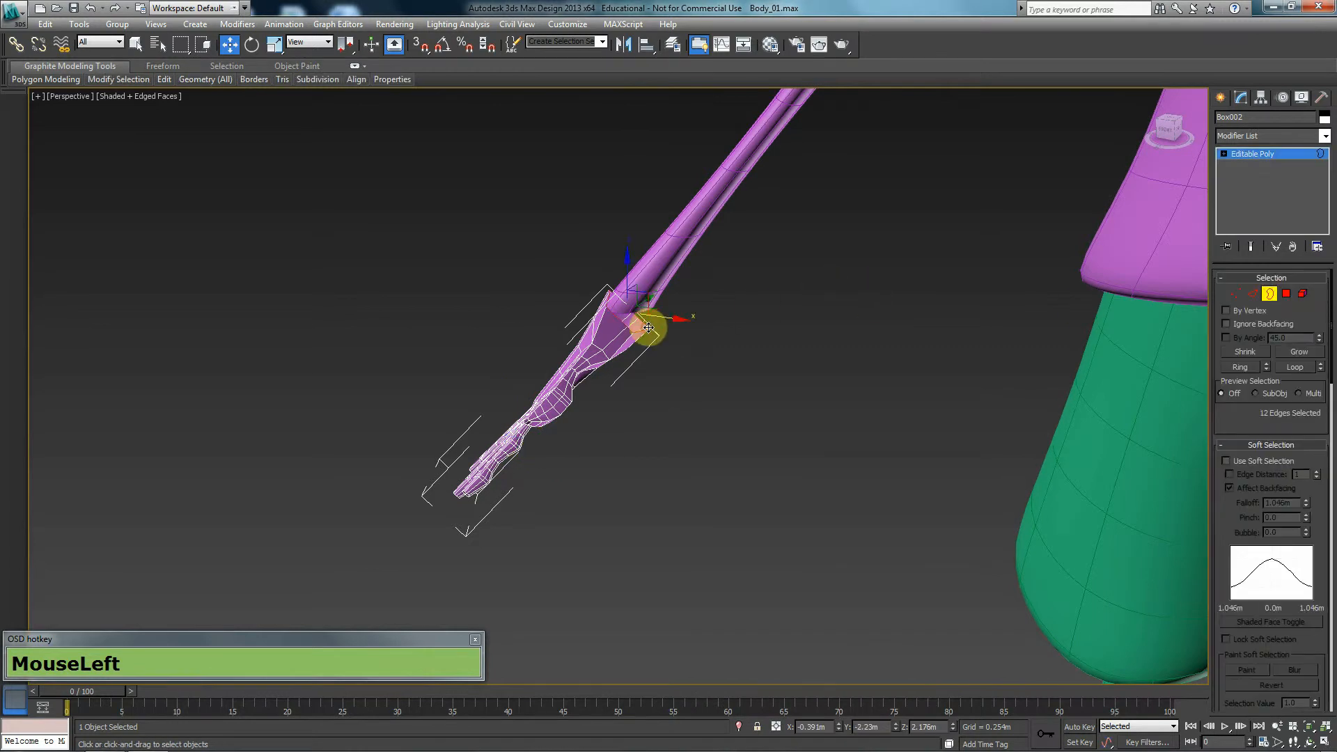
pyautogui.click(1280, 446)
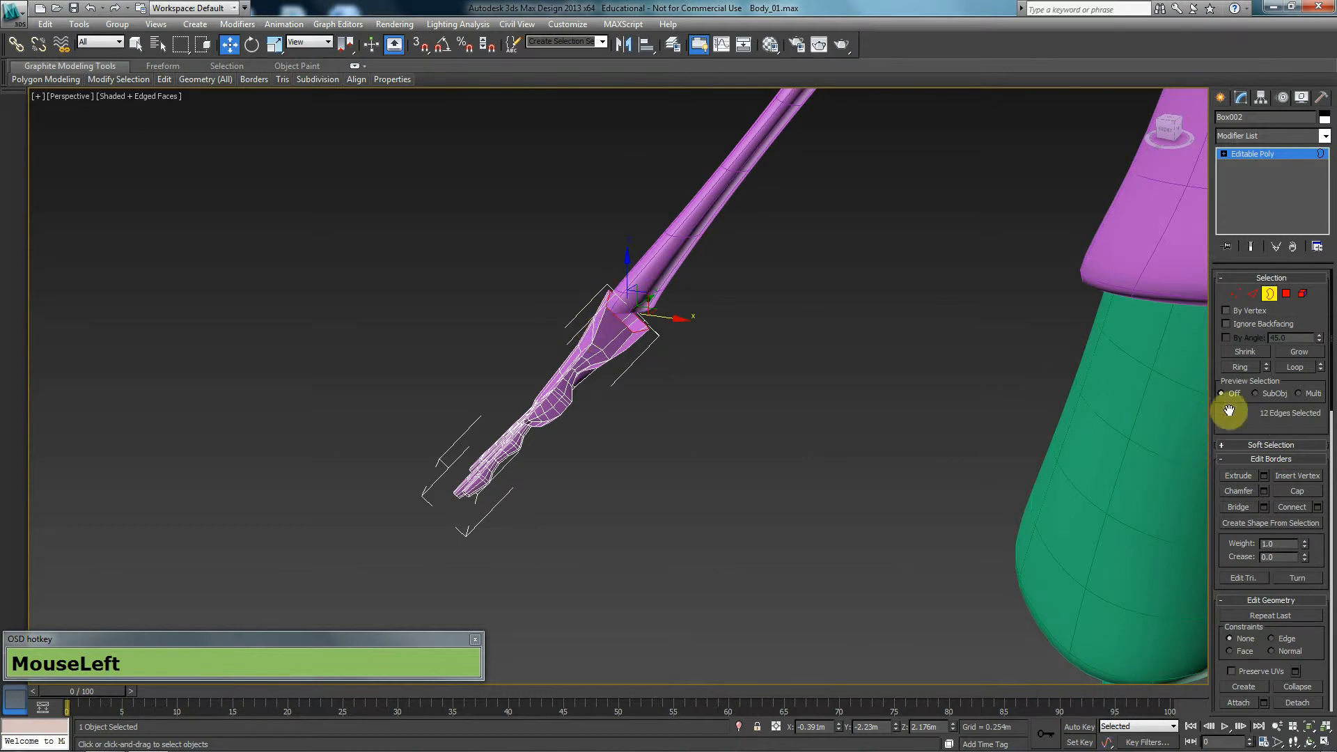
# Select the open border at the arm's end in the body's Editable Poly and check its edge count.
pyautogui.click(1271, 293)
pyautogui.click(730, 199)
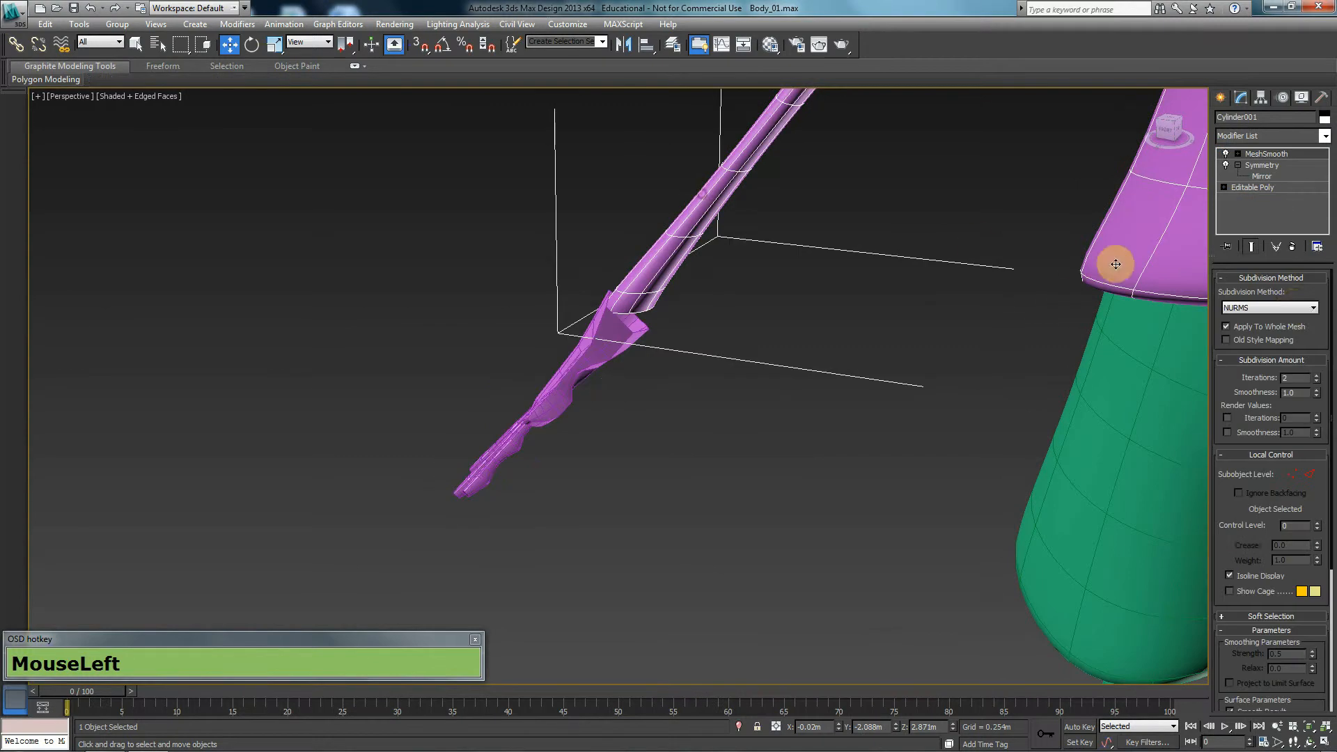
pyautogui.click(1257, 187)
pyautogui.click(1270, 292)
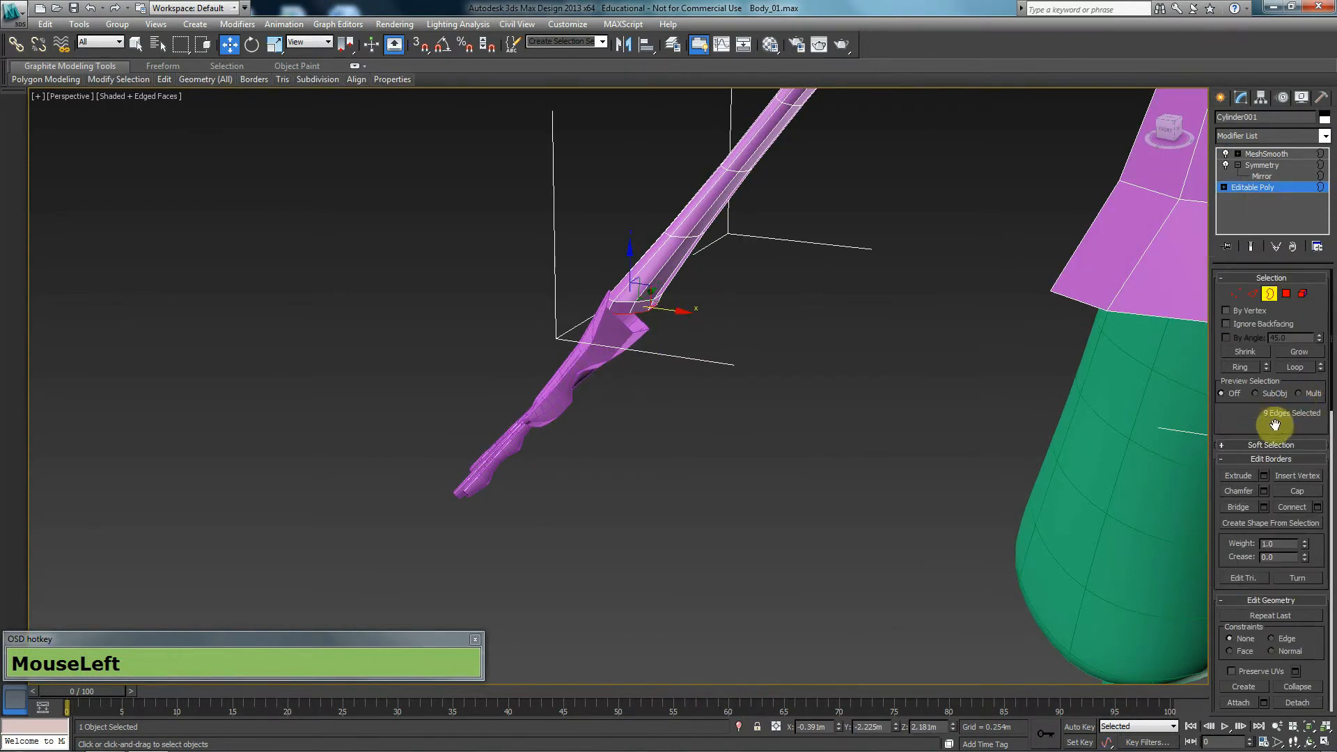
pyautogui.press('z')
pyautogui.keyDown('alt'); pyautogui.moveTo(794, 374); pyautogui.dragTo(304, 376, button='middle'); pyautogui.keyUp('alt')
pyautogui.scroll(-1, 304, 376)
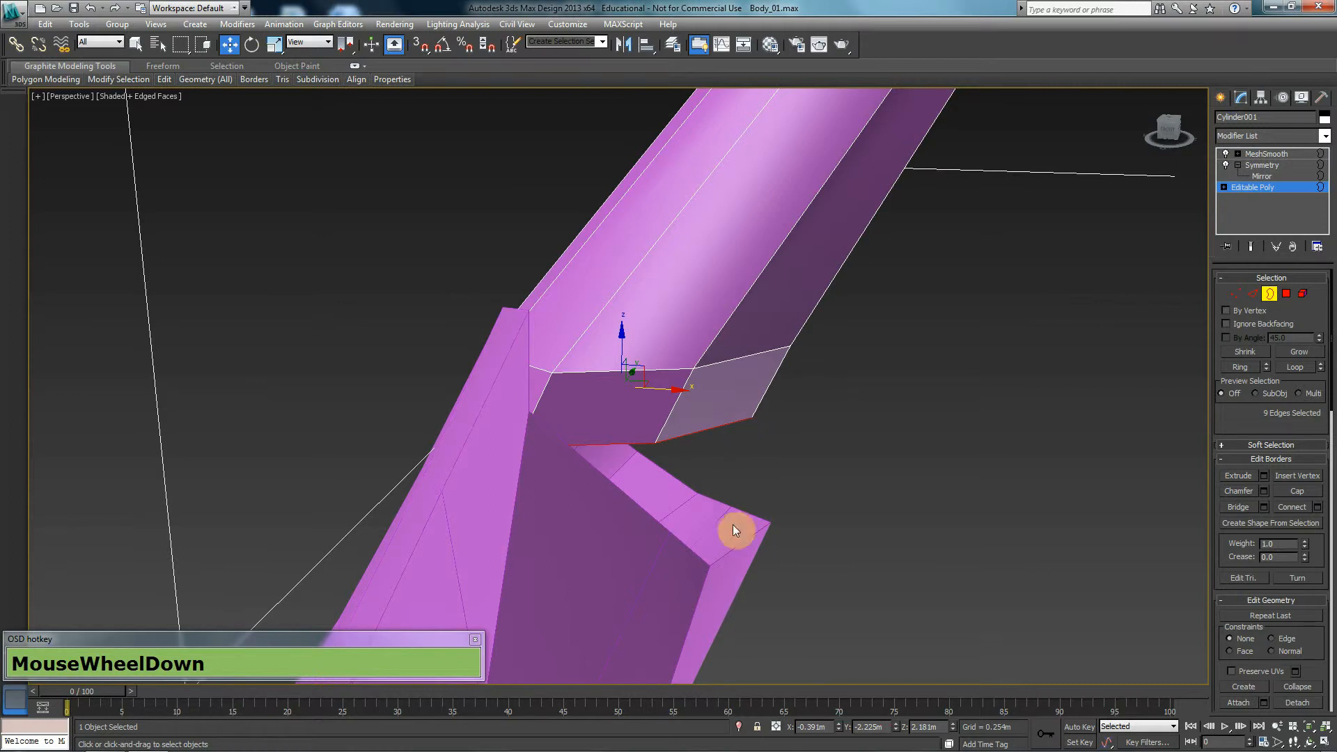
pyautogui.scroll(-2, 784, 485)
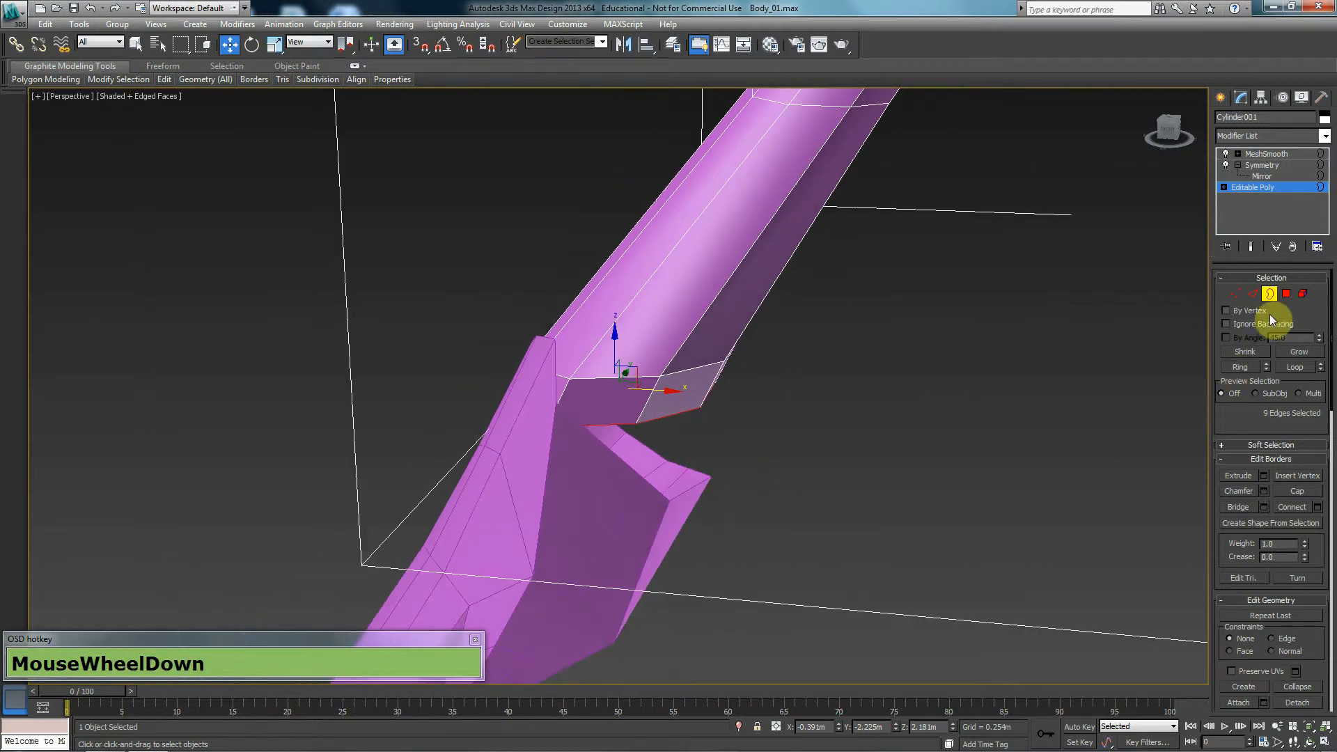
# Leave Border level on the body, select the hand object and isolate it.
pyautogui.click(1269, 293)
pyautogui.click(602, 466)
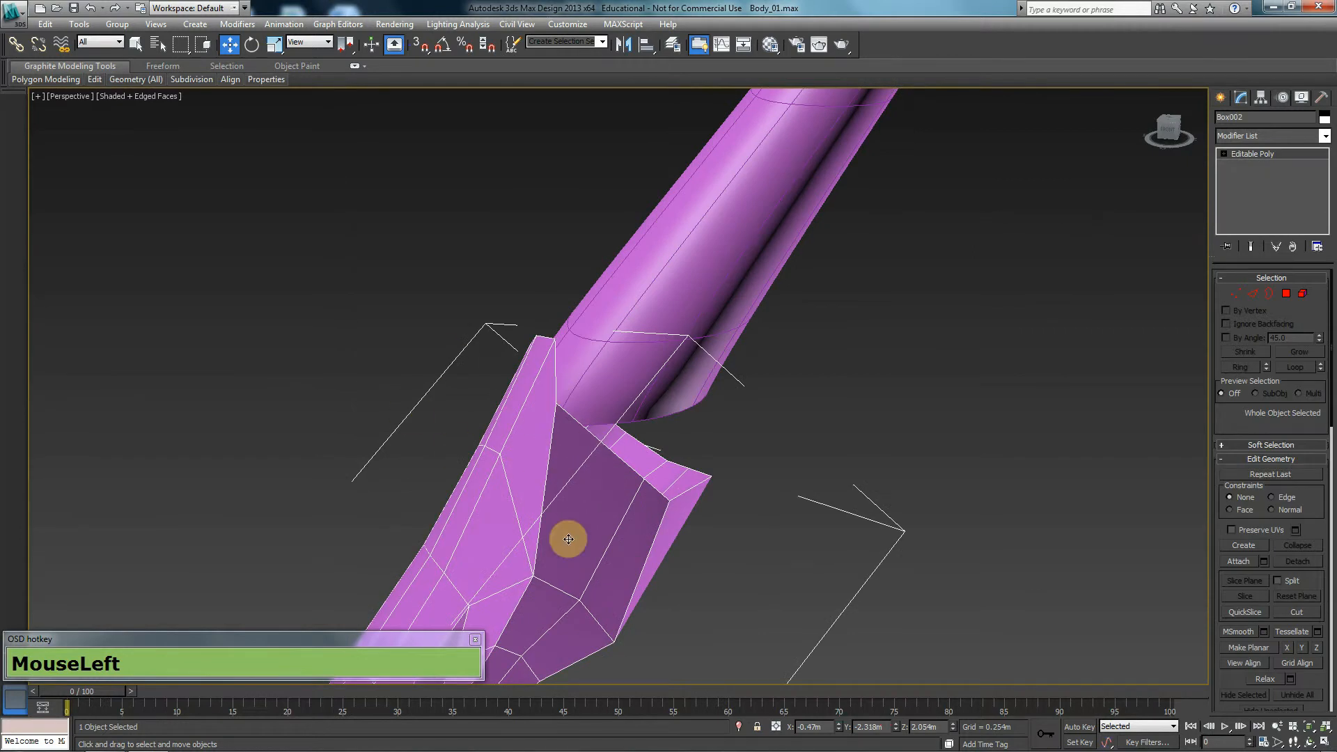
pyautogui.keyDown('alt'); pyautogui.moveTo(567, 522); pyautogui.dragTo(525, 358, button='middle'); pyautogui.keyUp('alt')
pyautogui.keyDown('alt'); pyautogui.moveTo(543, 454); pyautogui.dragTo(667, 399, button='middle'); pyautogui.keyUp('alt')
pyautogui.scroll(-3, 779, 504)
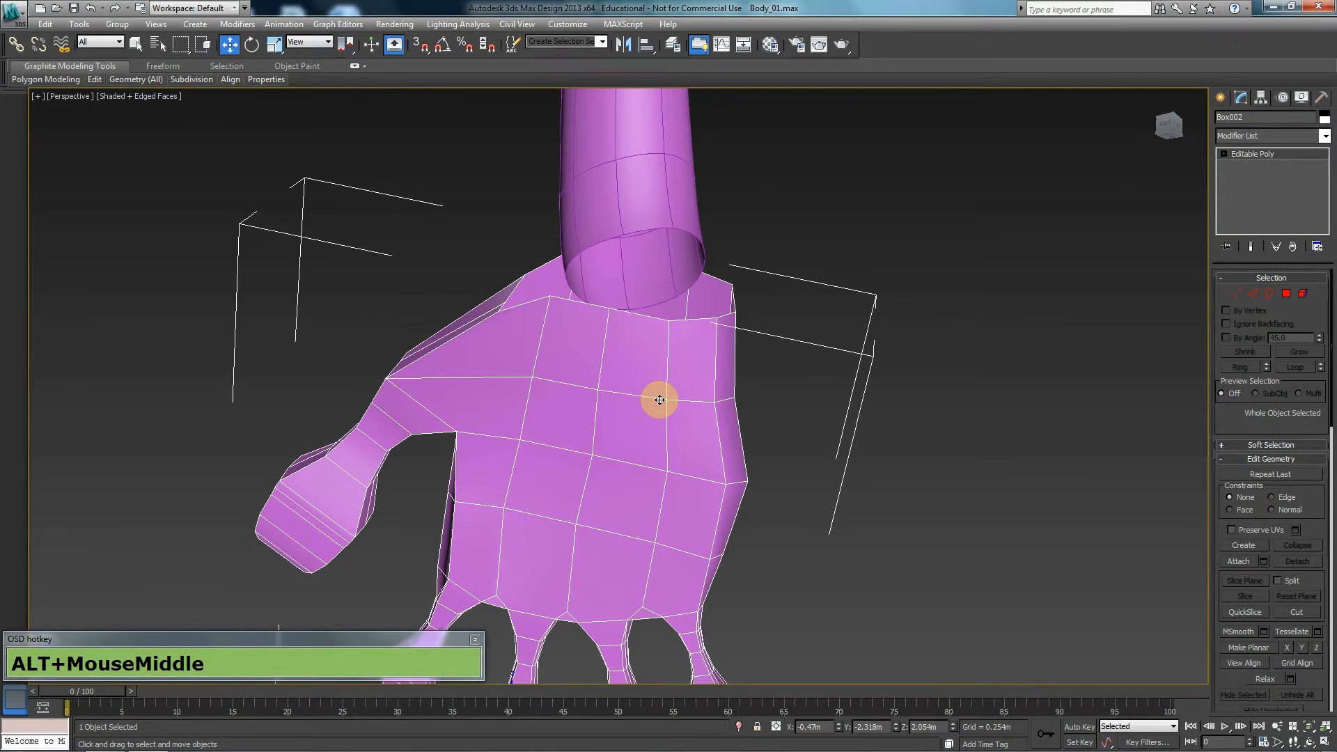
pyautogui.keyDown('alt'); pyautogui.moveTo(701, 429); pyautogui.dragTo(657, 400, button='middle'); pyautogui.keyUp('alt')
pyautogui.rightClick(655, 397)
pyautogui.click(690, 286)
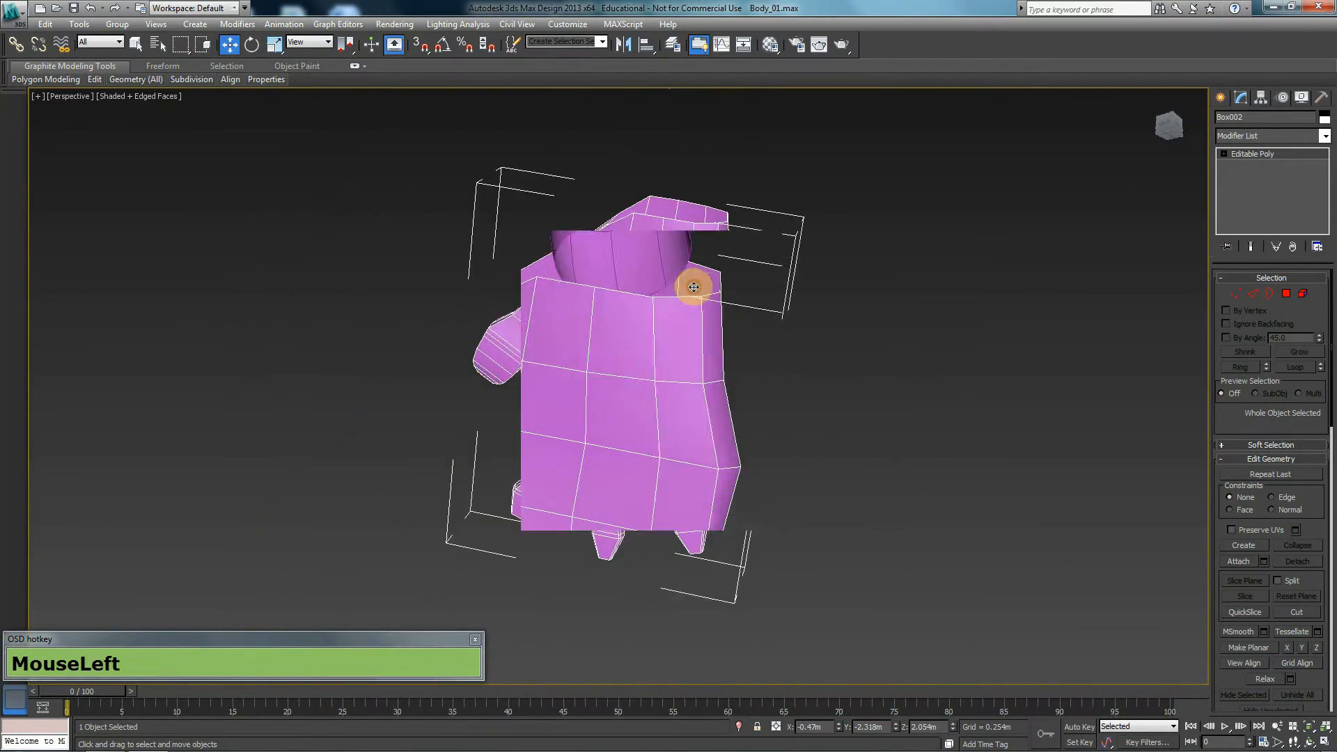
pyautogui.moveTo(693, 263); pyautogui.dragTo(678, 343, button='middle')
pyautogui.scroll(4, 675, 361)
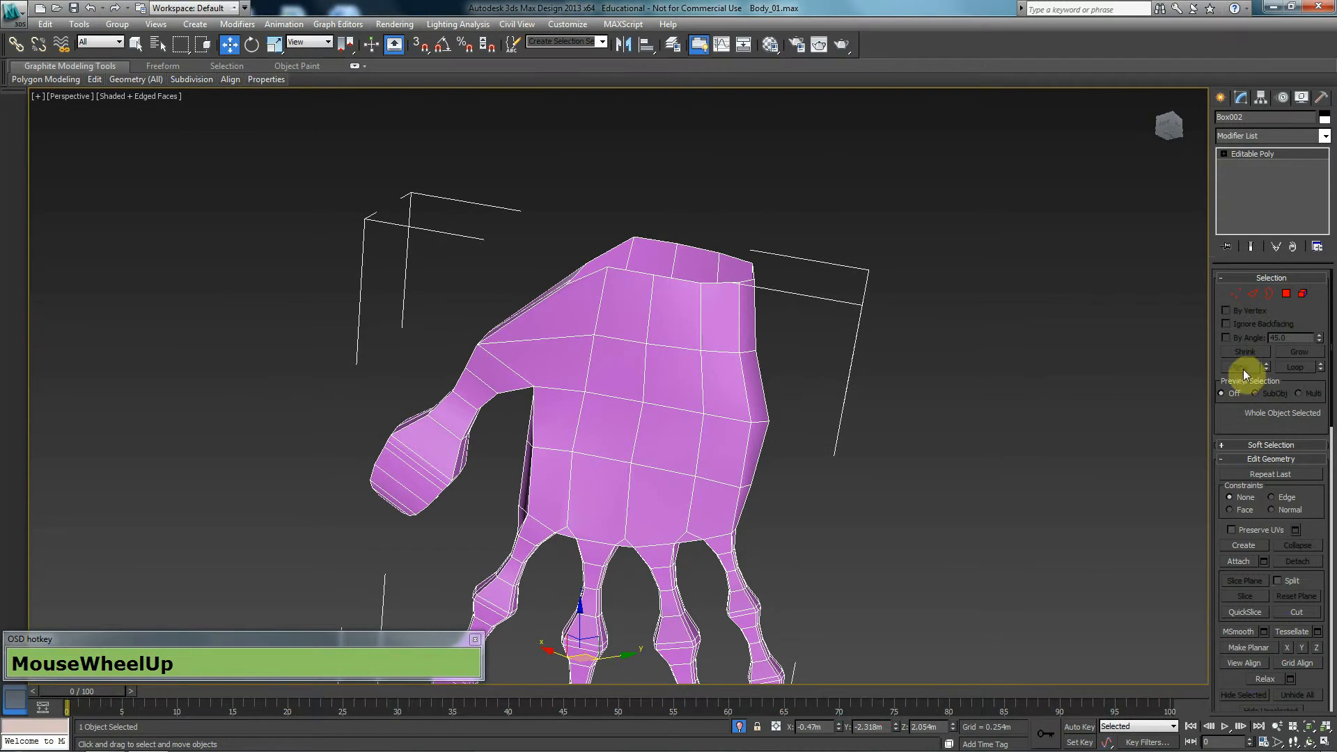
# Delete the three adjacent polygons in the row nearest the wrist opening on the facing side of the hand.
pyautogui.click(1287, 294)
pyautogui.moveTo(627, 334); pyautogui.dragTo(709, 328)
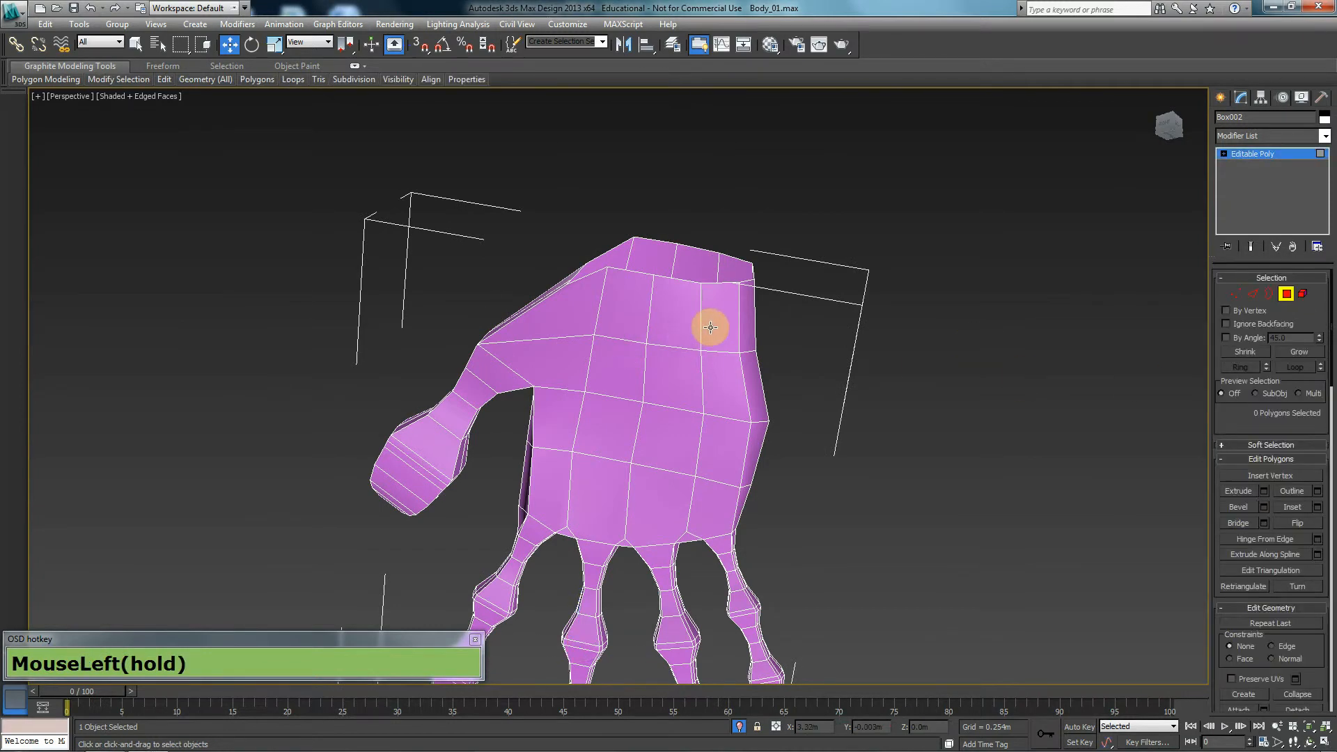
pyautogui.click(710, 327)
pyautogui.keyDown('ctrl'); pyautogui.click(667, 320); pyautogui.keyUp('ctrl')
pyautogui.keyDown('ctrl'); pyautogui.click(628, 317); pyautogui.keyUp('ctrl')
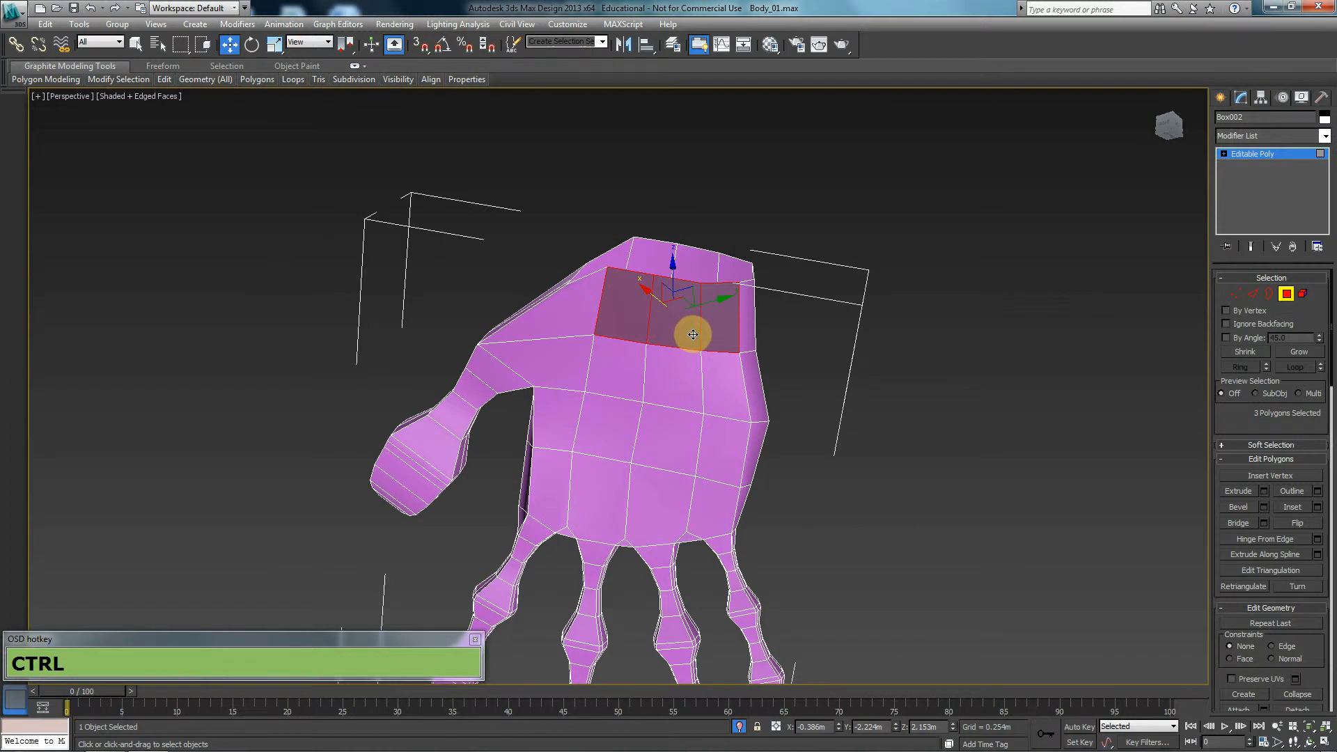
pyautogui.press('Delete')
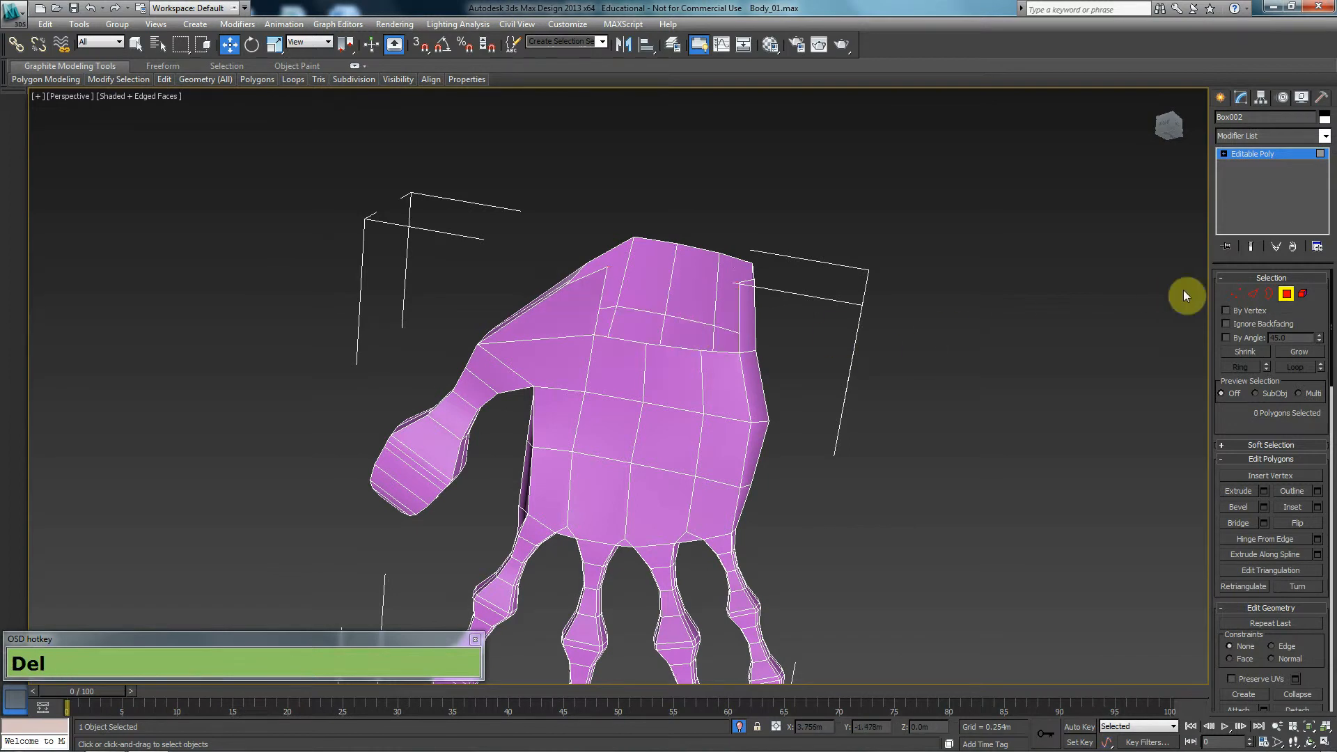
# Select the two outer edges along the base of the wrist gap, leaving the middle edge unselected.
pyautogui.click(1253, 293)
pyautogui.click(680, 346)
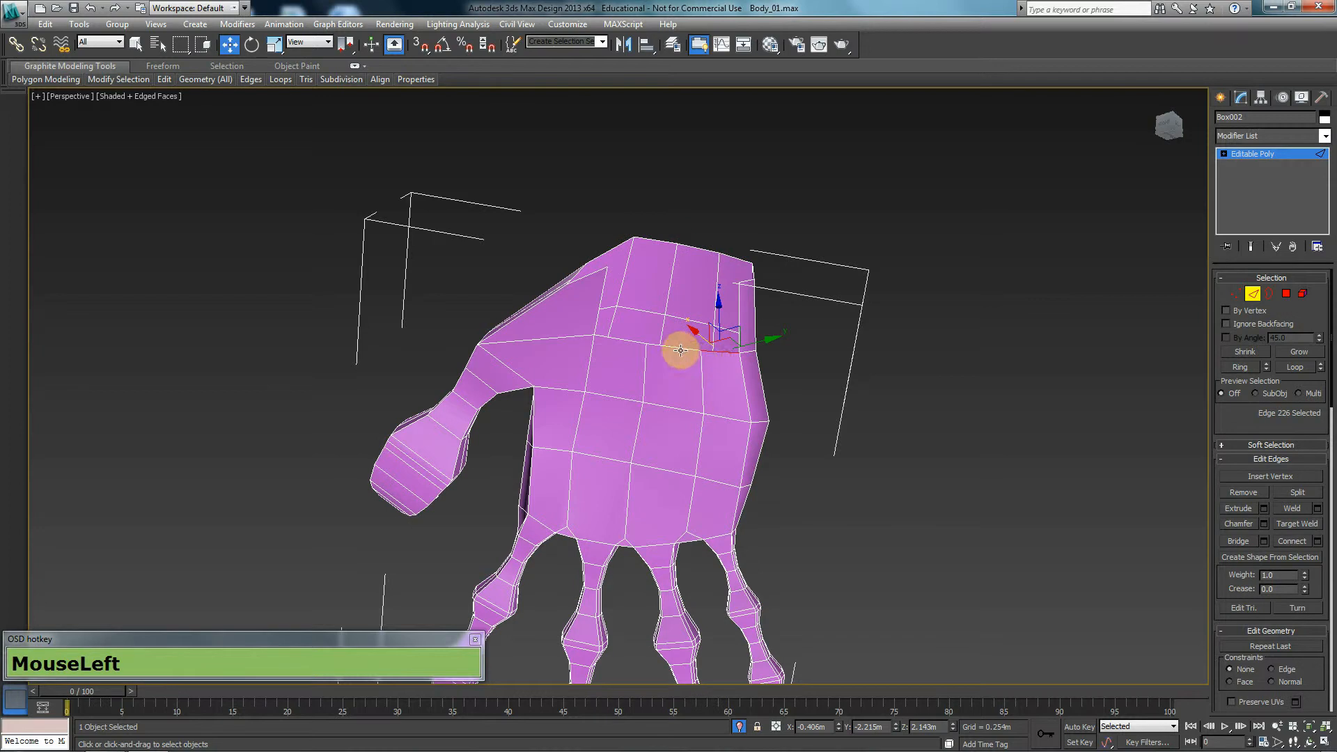
pyautogui.keyDown('ctrl'); pyautogui.click(730, 353); pyautogui.keyUp('ctrl')
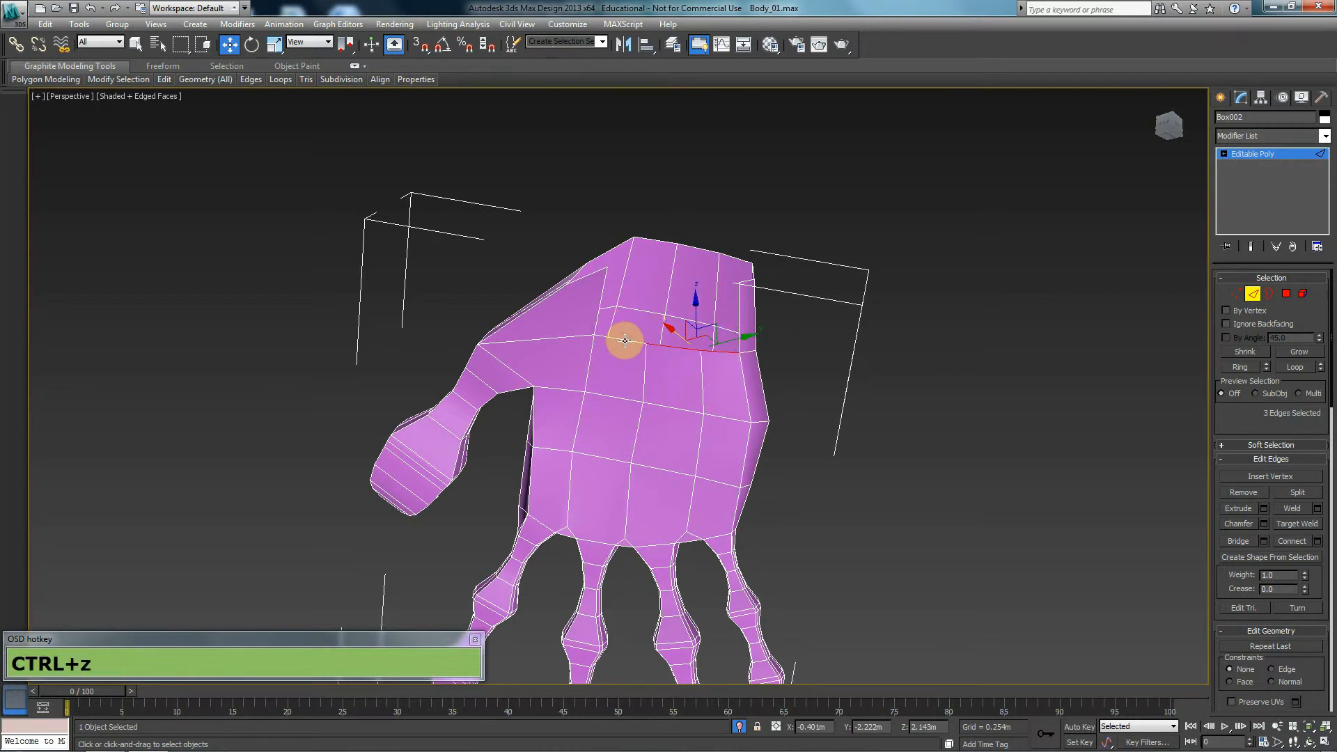
pyautogui.keyDown('ctrl'); pyautogui.click(629, 341); pyautogui.keyUp('ctrl')
pyautogui.keyDown('alt'); pyautogui.click(680, 345); pyautogui.keyUp('alt')
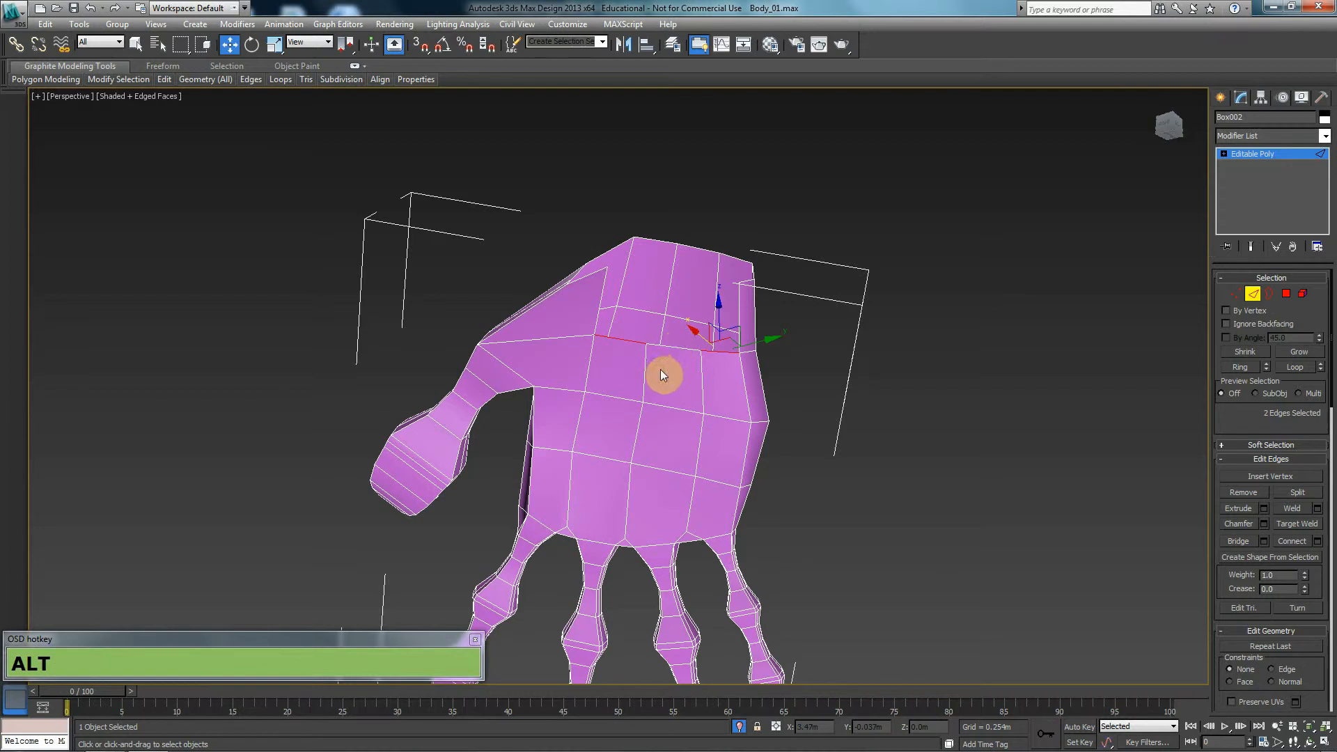
pyautogui.moveTo(655, 372)
pyautogui.keyDown('alt'); pyautogui.mouseDown(button='middle')
pyautogui.moveTo(594, 436)
pyautogui.moveTo(576, 397)
pyautogui.moveTo(655, 376)
pyautogui.mouseUp(button='middle'); pyautogui.keyUp('alt')
# Try to extrude the two selected edges in the Local coordinate system, undo it and return to the View system.
pyautogui.click(312, 42)
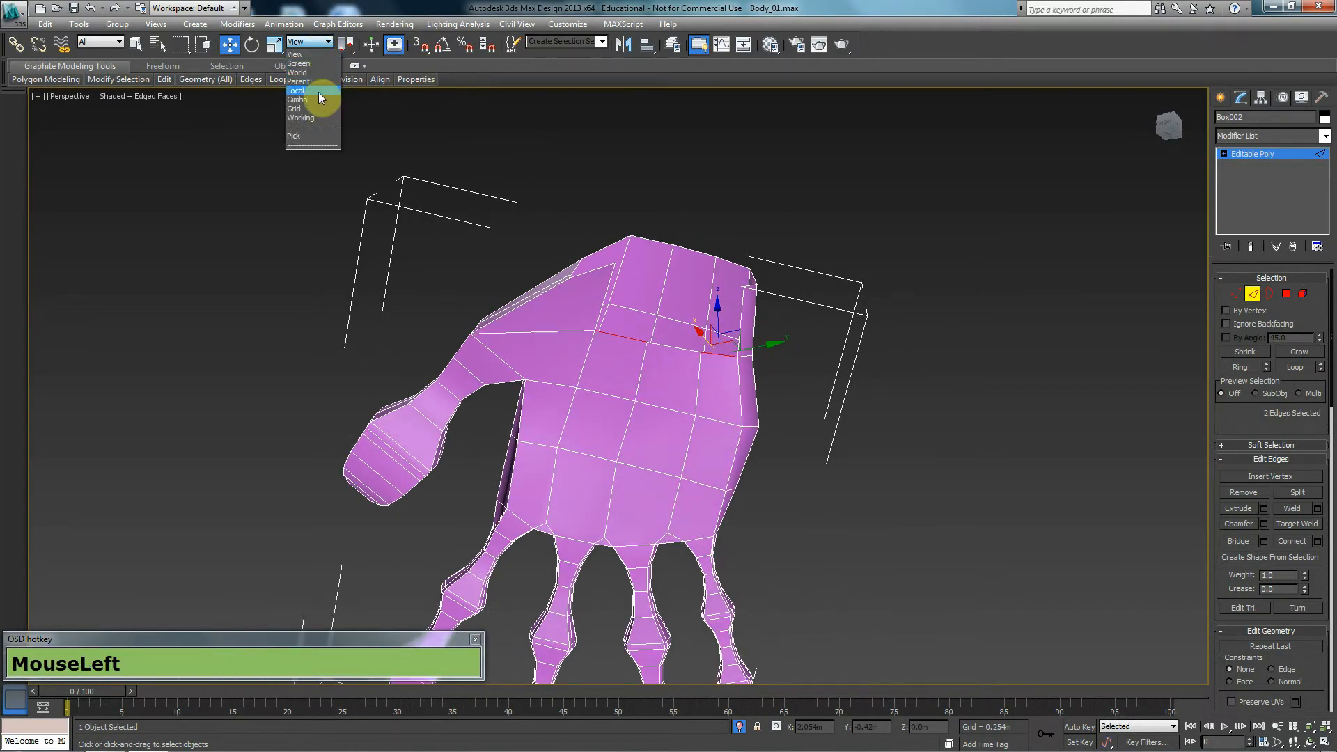
pyautogui.click(319, 92)
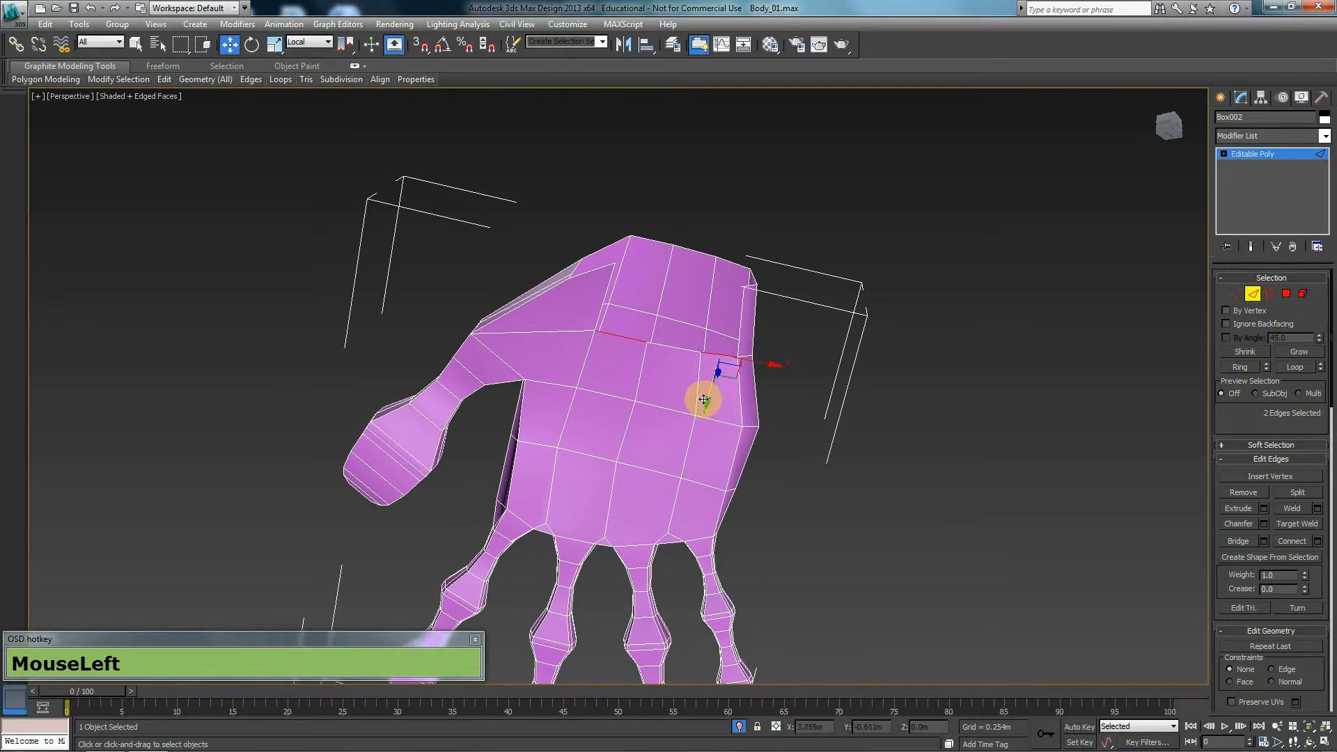
pyautogui.keyDown('shift'); pyautogui.moveTo(705, 403); pyautogui.dragTo(720, 378); pyautogui.keyUp('shift')
pyautogui.moveTo(719, 378)
pyautogui.keyDown('alt'); pyautogui.mouseDown(button='middle')
pyautogui.moveTo(704, 436)
pyautogui.moveTo(749, 469)
pyautogui.moveTo(662, 405)
pyautogui.mouseUp(button='middle'); pyautogui.keyUp('alt')
pyautogui.hotkey('ctrl', 'z')
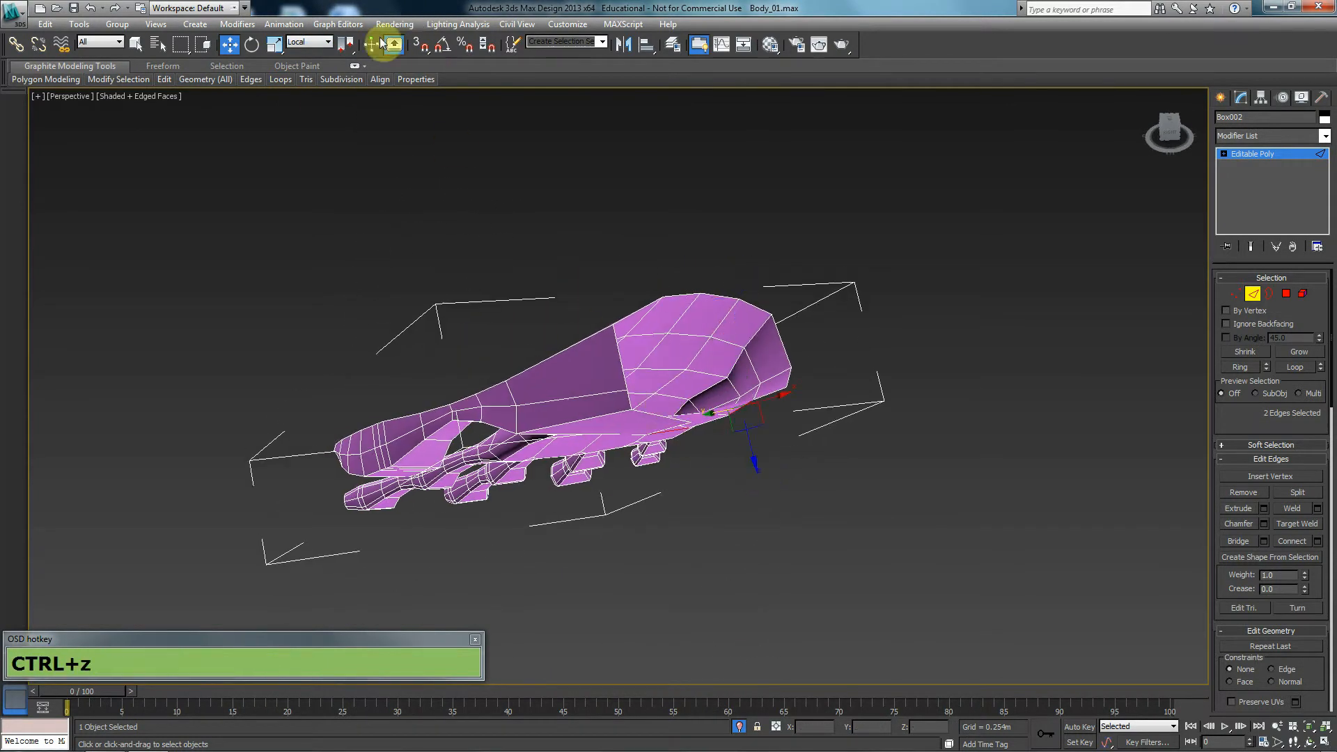
pyautogui.click(312, 42)
pyautogui.click(306, 55)
# Extrude new polygons from the two selected edges toward the wrist opening and adjust the height of their ends.
pyautogui.keyDown('alt'); pyautogui.moveTo(725, 418); pyautogui.dragTo(743, 385, button='middle'); pyautogui.keyUp('alt')
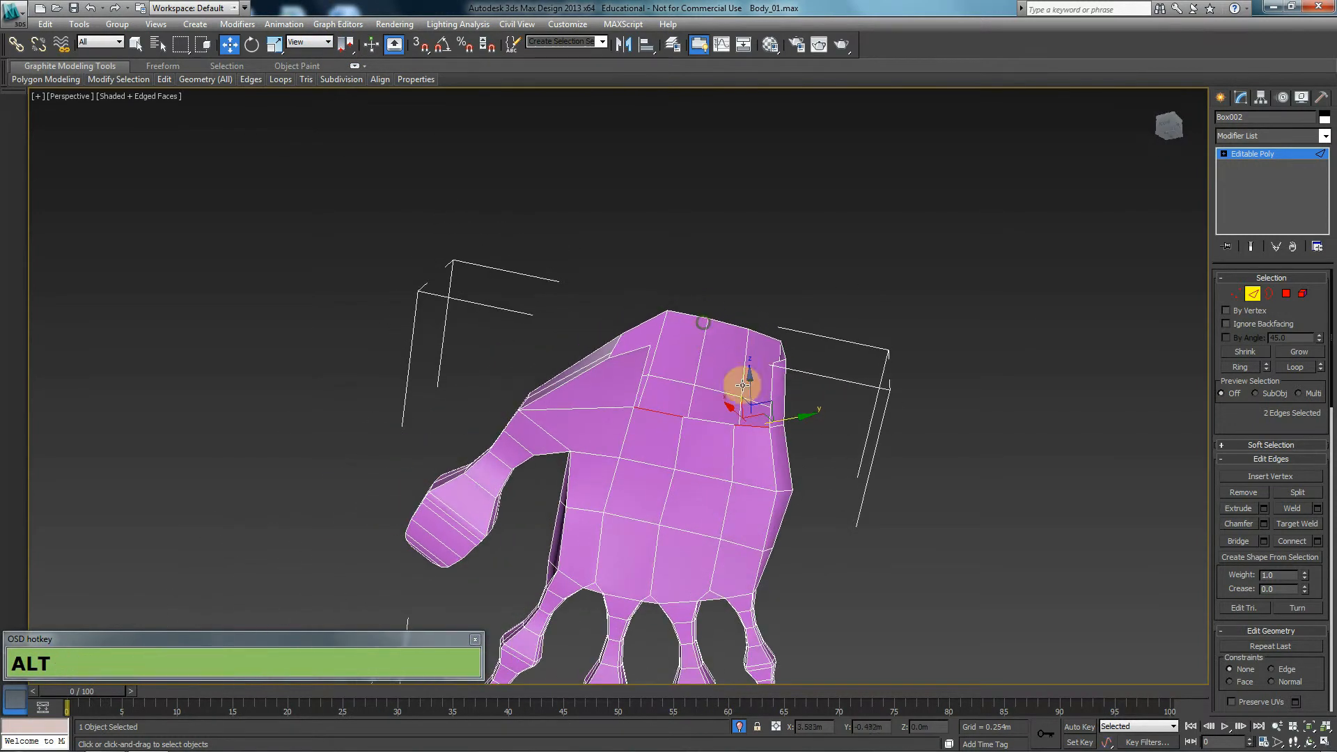
pyautogui.keyDown('shift'); pyautogui.moveTo(740, 413); pyautogui.dragTo(715, 381); pyautogui.keyUp('shift')
pyautogui.keyDown('alt'); pyautogui.moveTo(762, 487); pyautogui.dragTo(818, 535, button='middle'); pyautogui.keyUp('alt')
pyautogui.keyDown('alt'); pyautogui.moveTo(733, 376); pyautogui.dragTo(743, 424, button='middle'); pyautogui.keyUp('alt')
pyautogui.click(765, 422)
pyautogui.moveTo(765, 423)
pyautogui.mouseDown()
pyautogui.moveTo(782, 417)
pyautogui.moveTo(764, 437)
pyautogui.mouseUp()
pyautogui.keyDown('alt'); pyautogui.moveTo(764, 437); pyautogui.dragTo(757, 317, button='middle'); pyautogui.keyUp('alt')
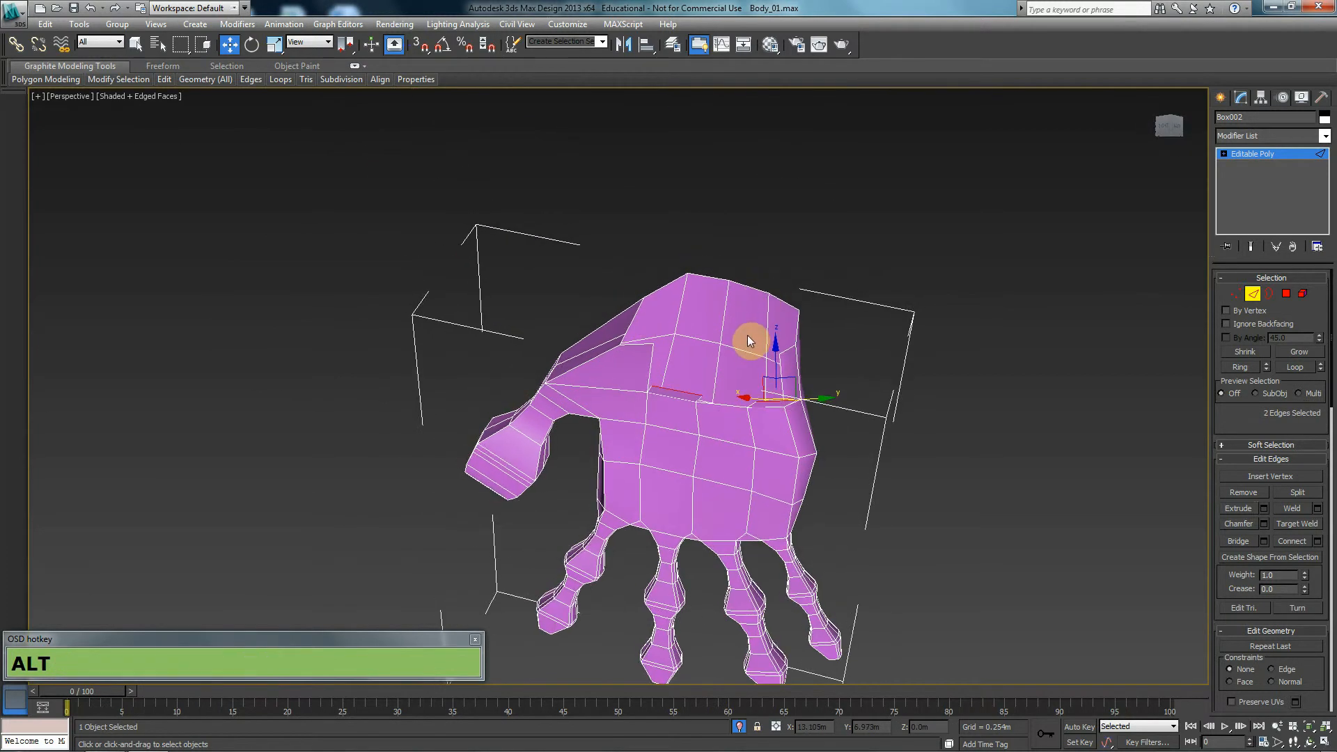
# Shift the two extruded edges slightly toward the hand's wrist outline in the wireframe Top view.
pyautogui.press('t')
pyautogui.press('F3')
pyautogui.moveTo(731, 388); pyautogui.dragTo(675, 394, button='middle')
pyautogui.scroll(4, 696, 384)
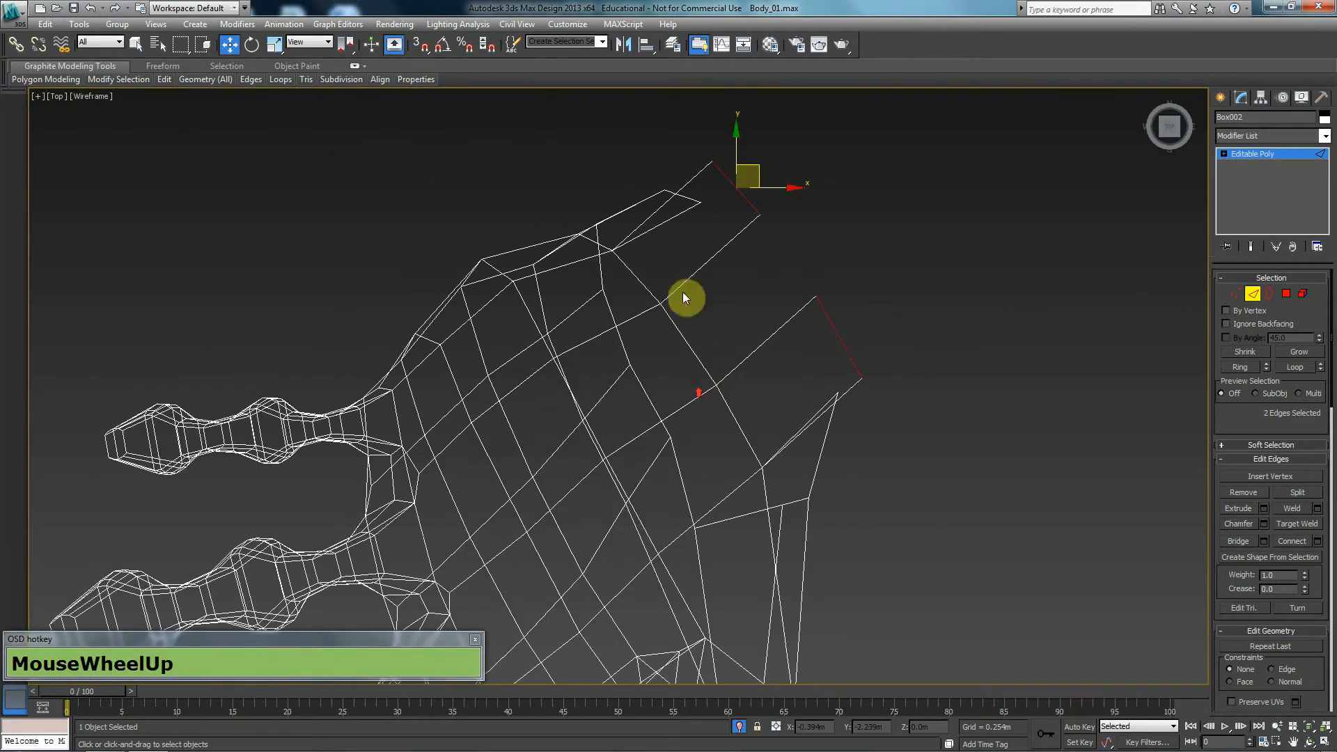
pyautogui.moveTo(762, 175); pyautogui.dragTo(780, 344)
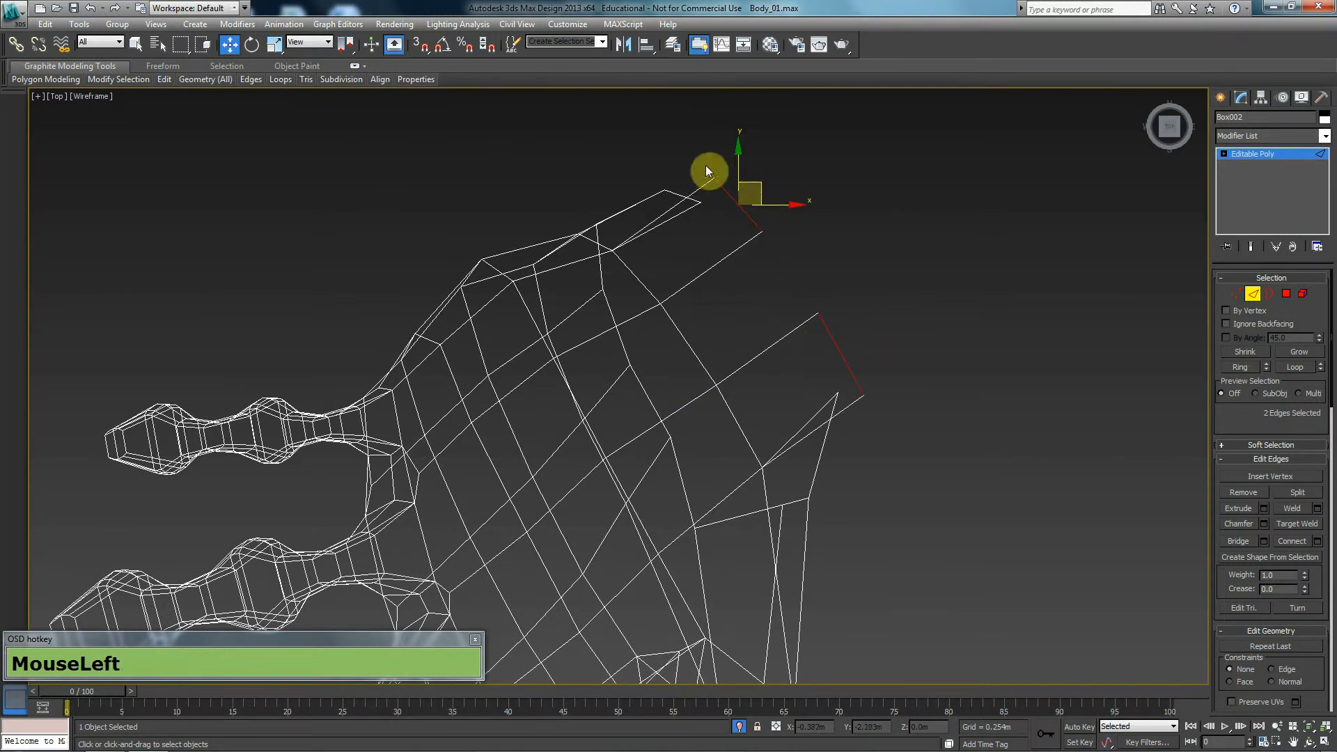
pyautogui.click(842, 354)
pyautogui.click(743, 203)
pyautogui.click(858, 364)
# Move the inner end vertices of both extruded edges back toward the hand to angle the edges.
pyautogui.press('1')
pyautogui.moveTo(722, 324); pyautogui.dragTo(722, 325)
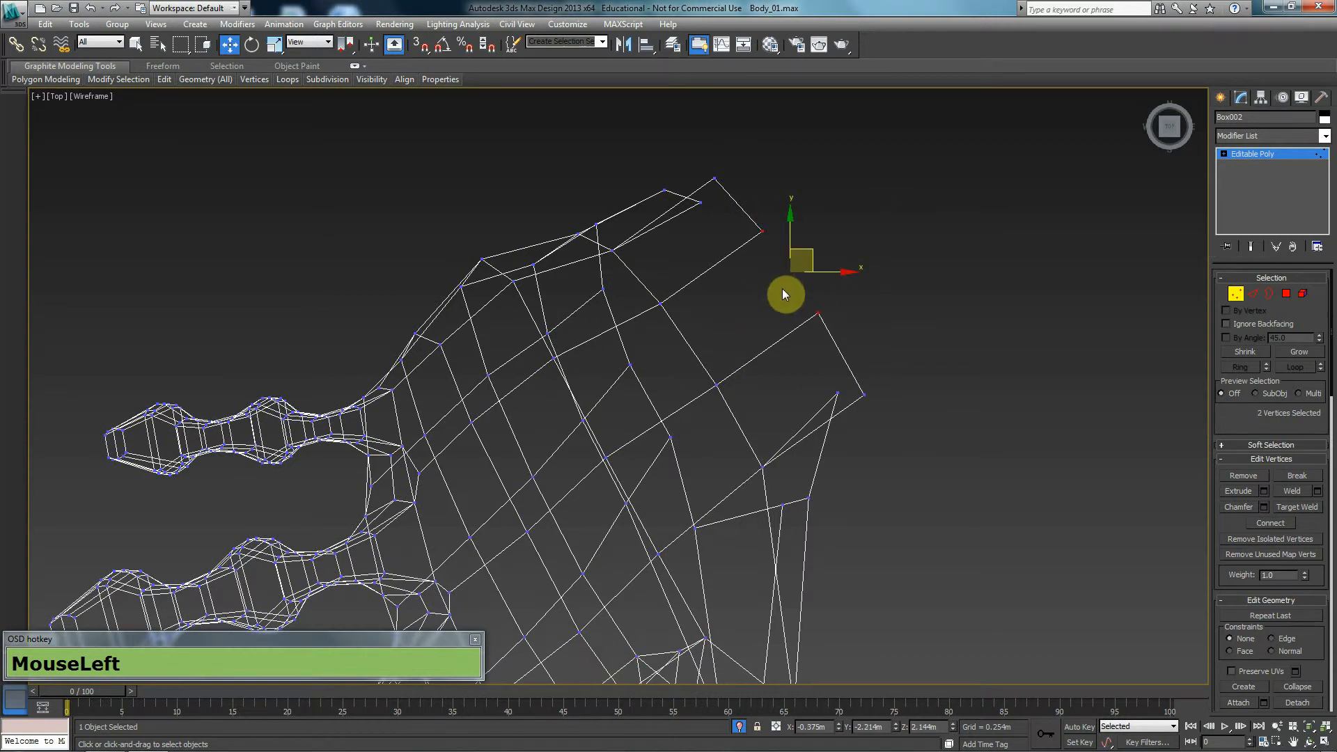
pyautogui.moveTo(812, 256); pyautogui.dragTo(746, 310)
# Bridge the two angled end edges and select the border of the small hole enclosed between them.
pyautogui.press('2')
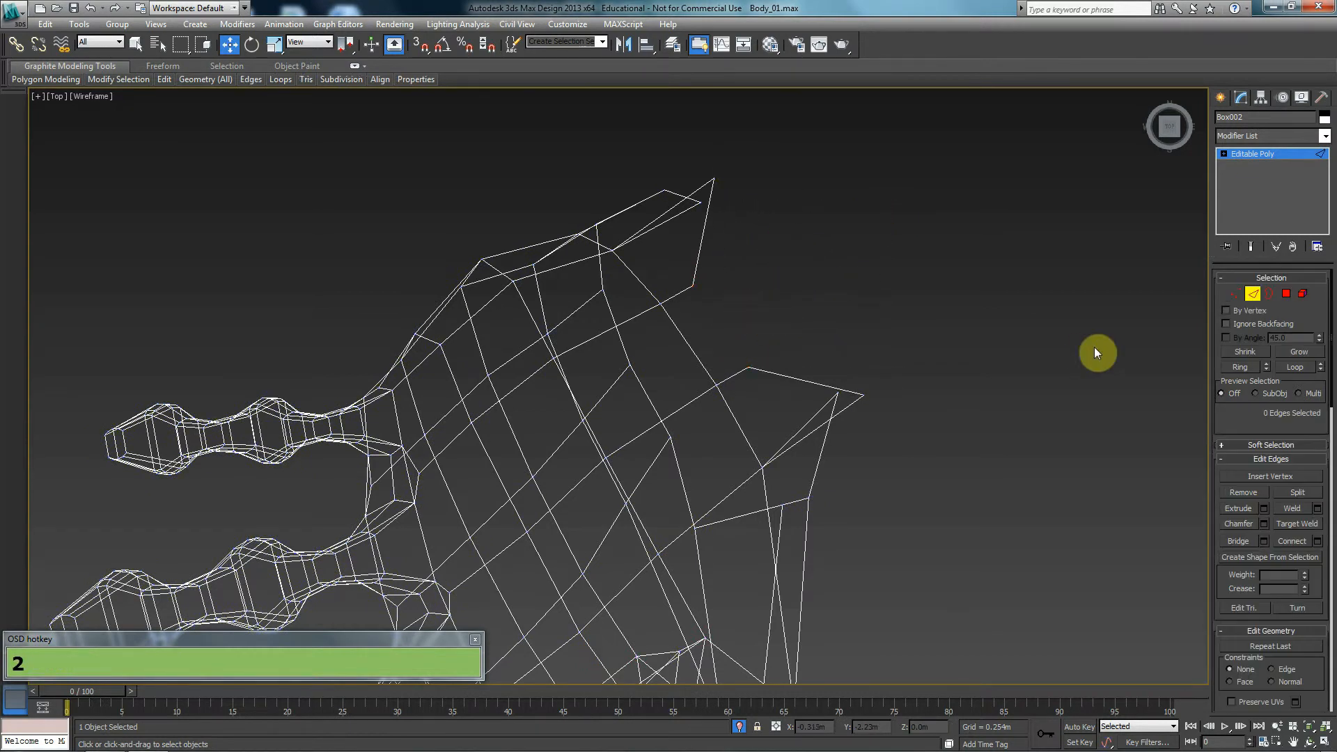
pyautogui.click(783, 379)
pyautogui.keyDown('ctrl'); pyautogui.click(698, 249); pyautogui.keyUp('ctrl')
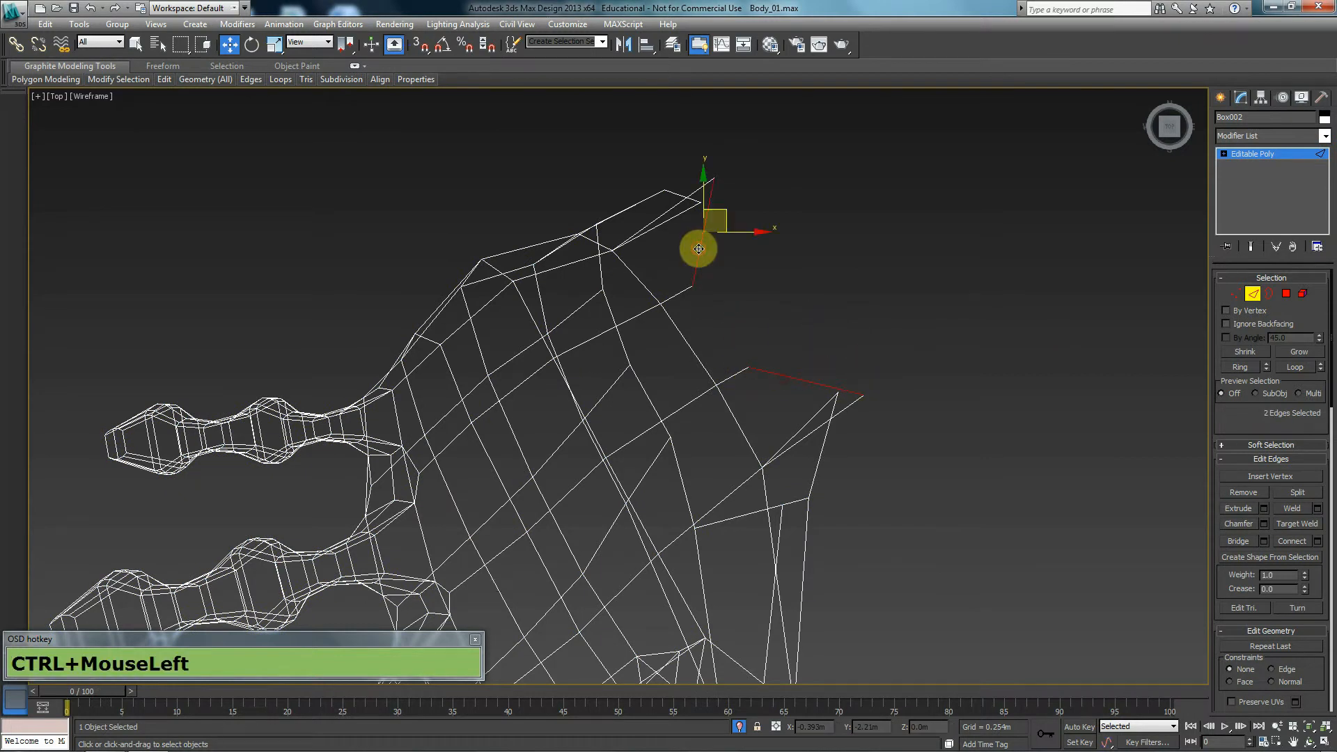
pyautogui.click(1250, 543)
pyautogui.click(1269, 294)
pyautogui.moveTo(763, 333); pyautogui.dragTo(716, 310)
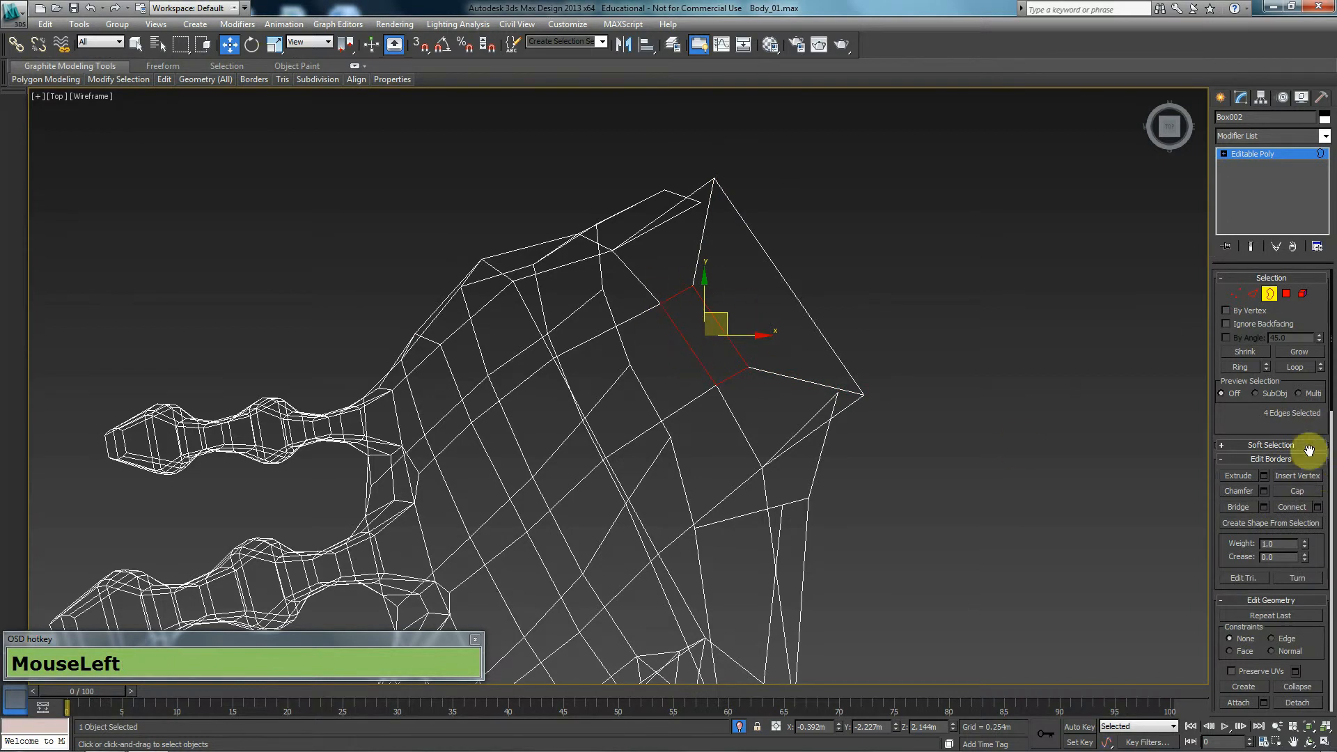
# Inspect the bridged wrist in the shaded Perspective view and undo the bridge.
pyautogui.press('F3')
pyautogui.press('p')
pyautogui.middleClick(734, 390)
pyautogui.scroll(-3, 738, 394)
pyautogui.keyDown('alt'); pyautogui.moveTo(738, 394); pyautogui.dragTo(591, 275, button='middle'); pyautogui.keyUp('alt')
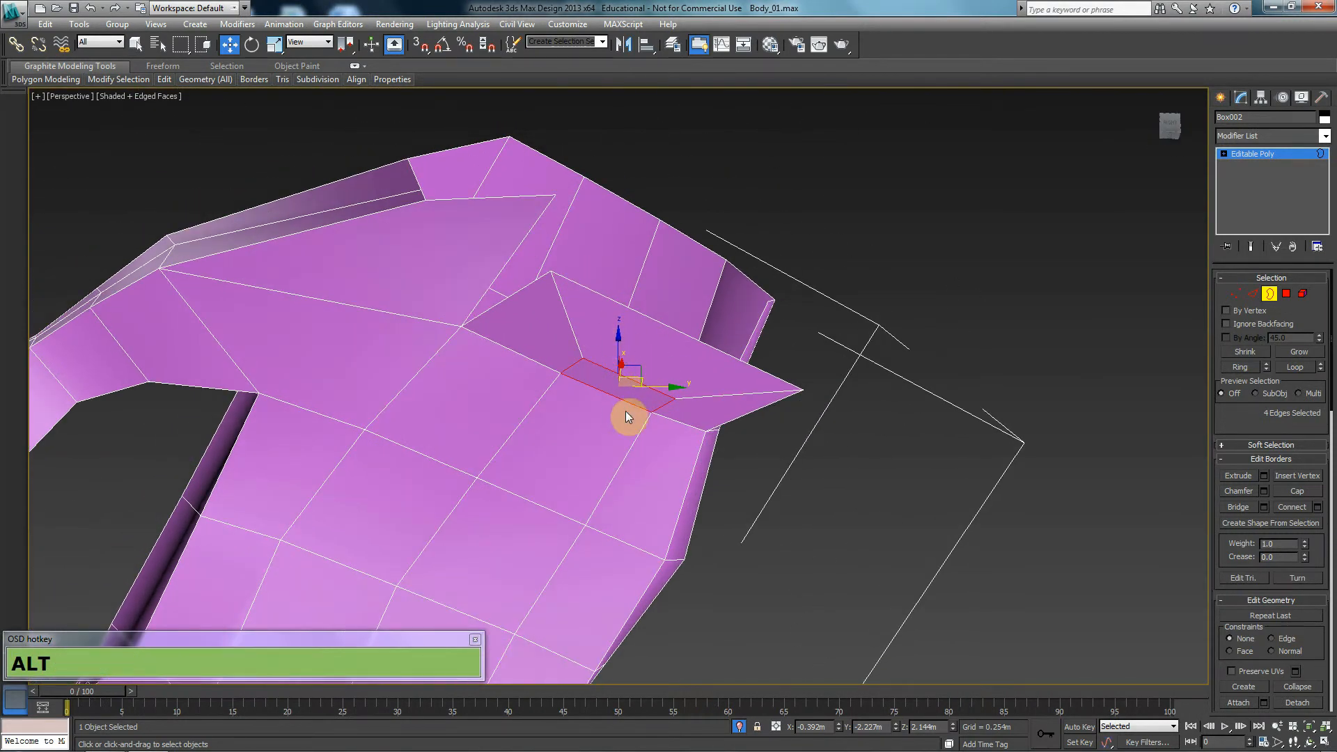
pyautogui.keyDown('alt'); pyautogui.moveTo(635, 433); pyautogui.dragTo(565, 416, button='middle'); pyautogui.keyUp('alt')
pyautogui.hotkey('ctrl', 'z')
pyautogui.hotkey('ctrl', 'z')
pyautogui.hotkey('ctrl', 'z')
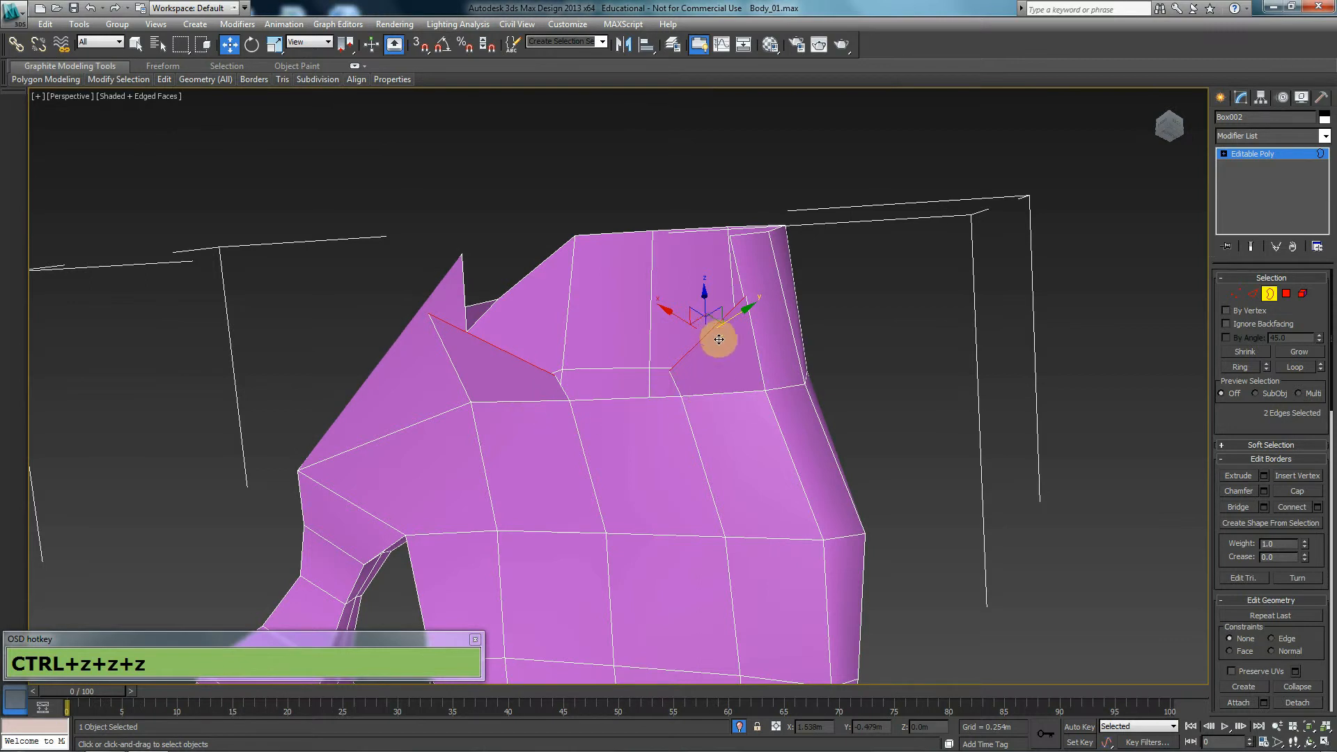
# Try to bridge the two angled end edges at Border level.
pyautogui.click(1242, 507)
pyautogui.click(1247, 509)
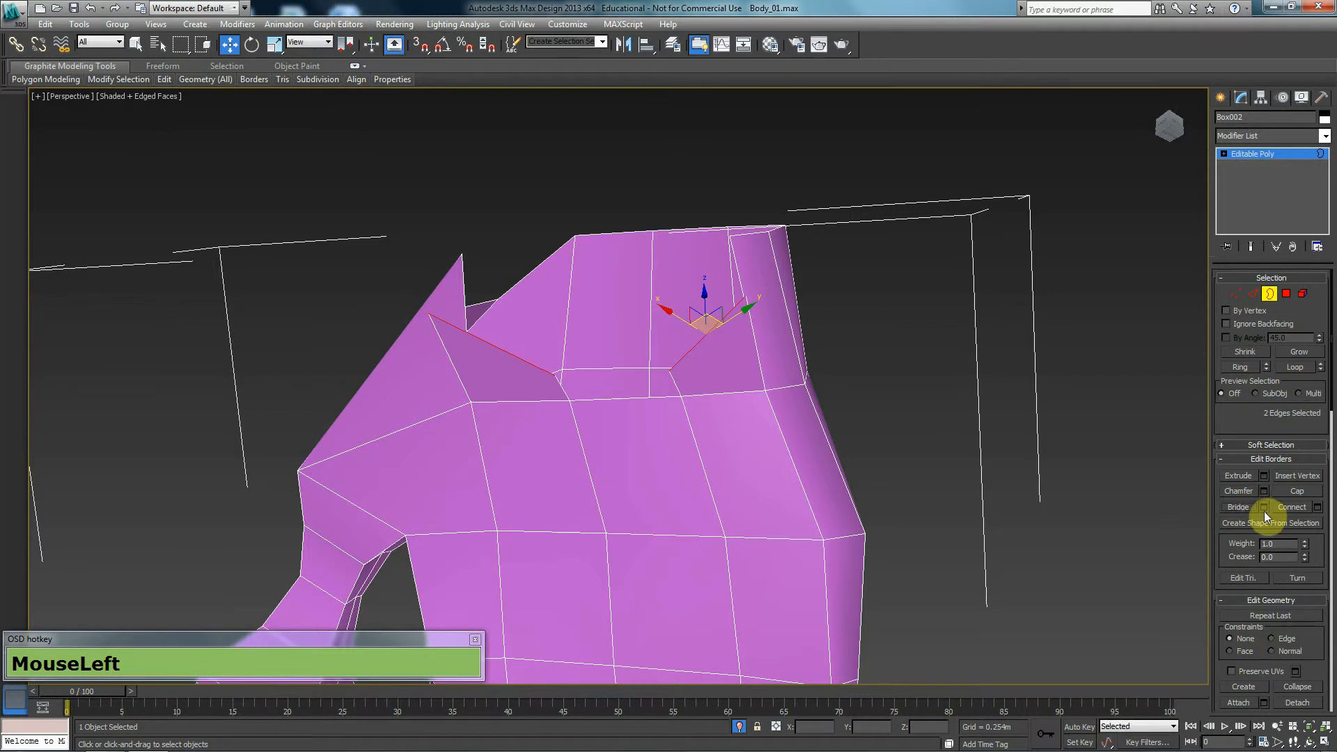
pyautogui.click(695, 351)
# Select the two angled end edges at Edge level and bridge them across the wrist gap.
pyautogui.click(1252, 293)
pyautogui.click(699, 365)
pyautogui.keyDown('ctrl'); pyautogui.click(532, 363); pyautogui.keyUp('ctrl')
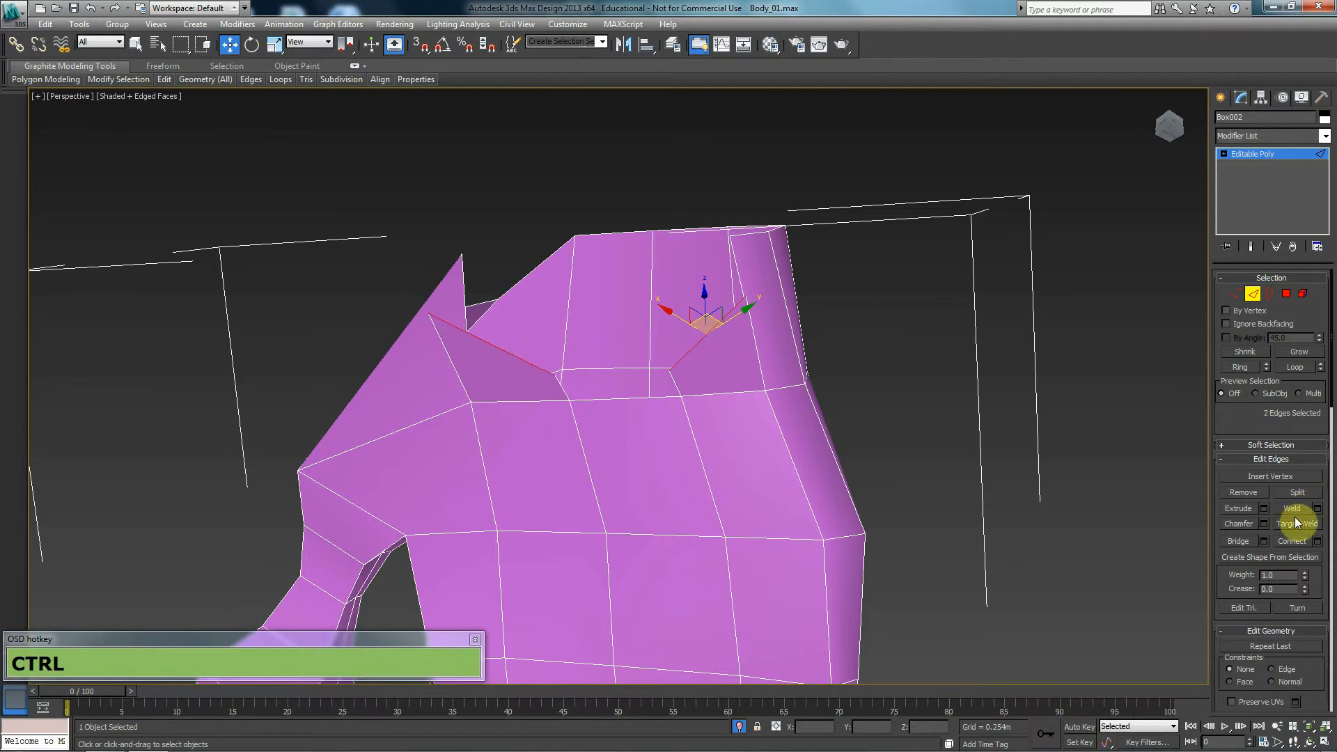
pyautogui.click(1237, 542)
# Select the border of the small four-sided hole beside the bridge and cap it.
pyautogui.click(1266, 293)
pyautogui.click(669, 372)
pyautogui.keyDown('alt'); pyautogui.moveTo(689, 428); pyautogui.dragTo(724, 557, button='middle'); pyautogui.keyUp('alt')
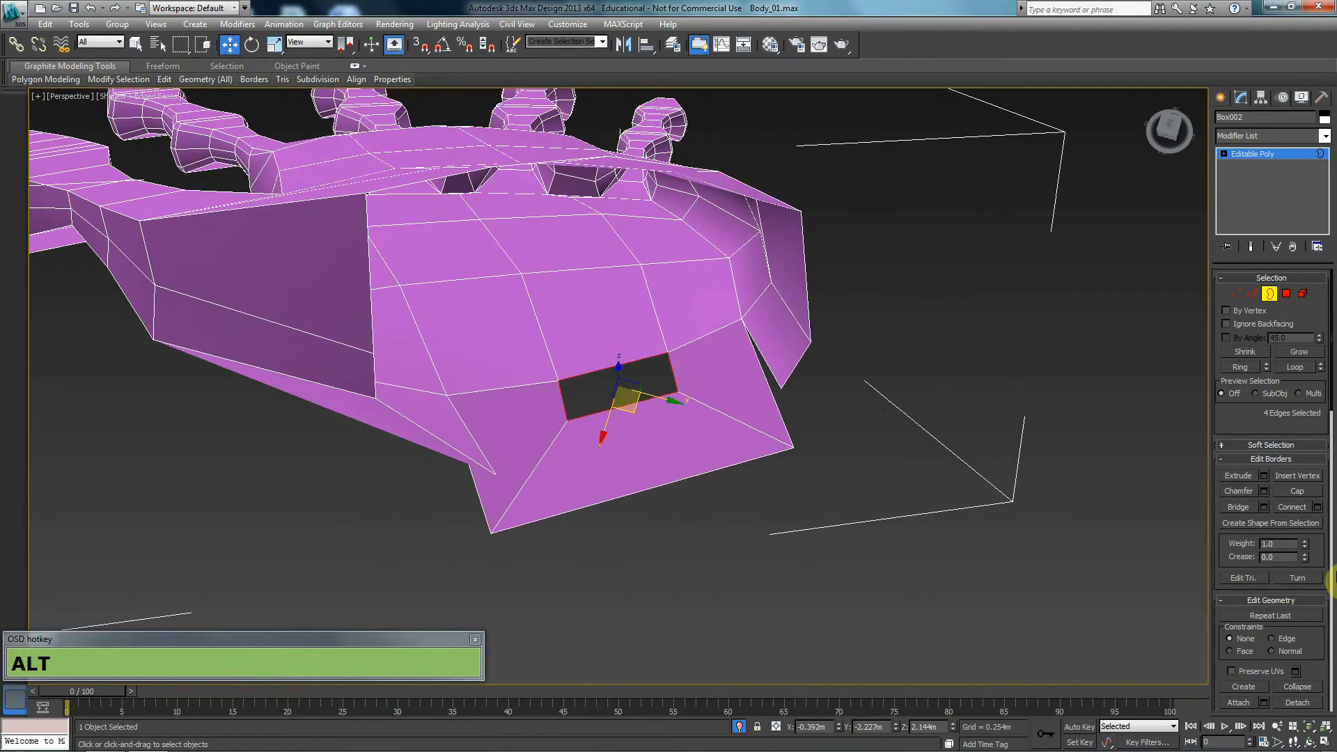
pyautogui.click(1311, 497)
# Check the bridged, capped and neighbouring wrist polygons by selecting them one at a time at Polygon level.
pyautogui.click(1287, 293)
pyautogui.click(706, 383)
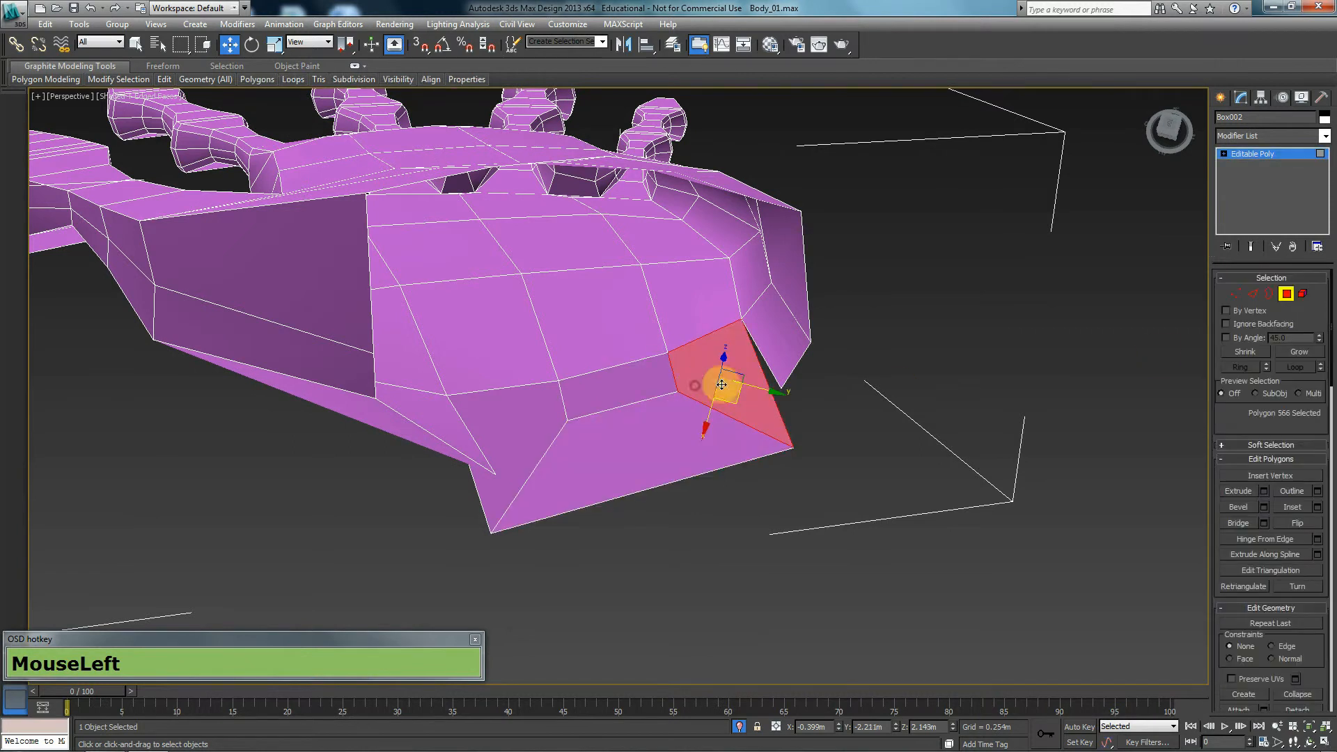
pyautogui.click(663, 443)
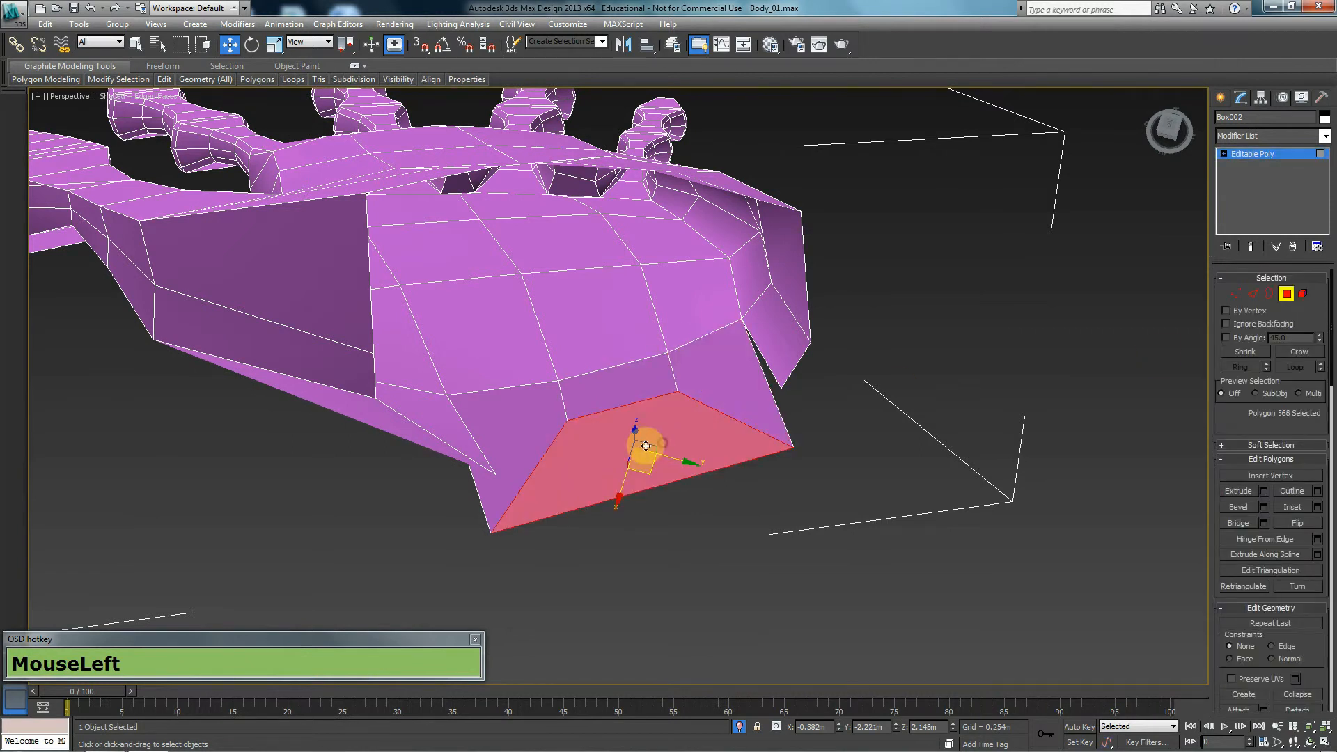
pyautogui.click(516, 421)
pyautogui.click(582, 394)
pyautogui.click(542, 348)
pyautogui.click(558, 340)
pyautogui.click(671, 290)
pyautogui.keyDown('alt'); pyautogui.moveTo(642, 472); pyautogui.dragTo(668, 357, button='middle'); pyautogui.keyUp('alt')
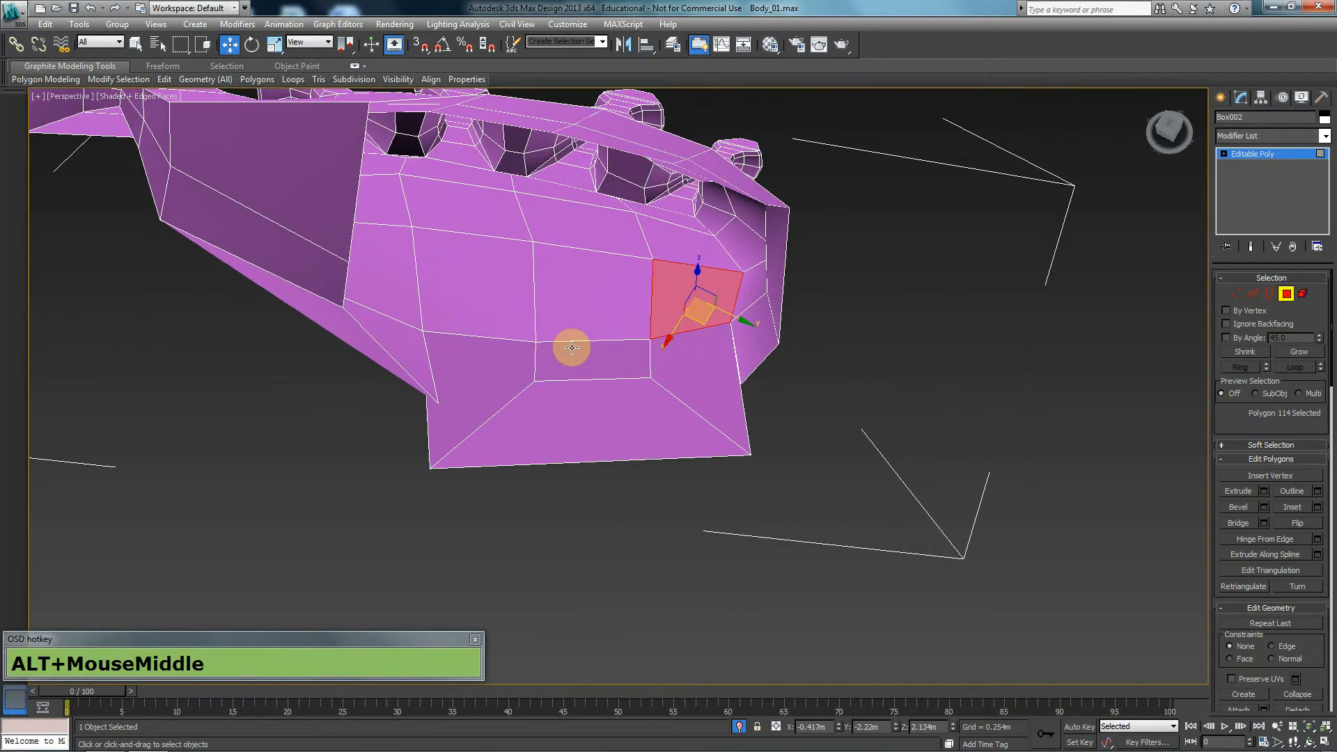
# Target-weld the two outer corner vertices of the capped wrist flap onto the neighbouring border vertices on each side of the palm.
pyautogui.press('1')
pyautogui.moveTo(743, 475)
pyautogui.keyDown('alt'); pyautogui.mouseDown(button='middle')
pyautogui.moveTo(734, 464)
pyautogui.moveTo(751, 458)
pyautogui.mouseUp(button='middle'); pyautogui.keyUp('alt')
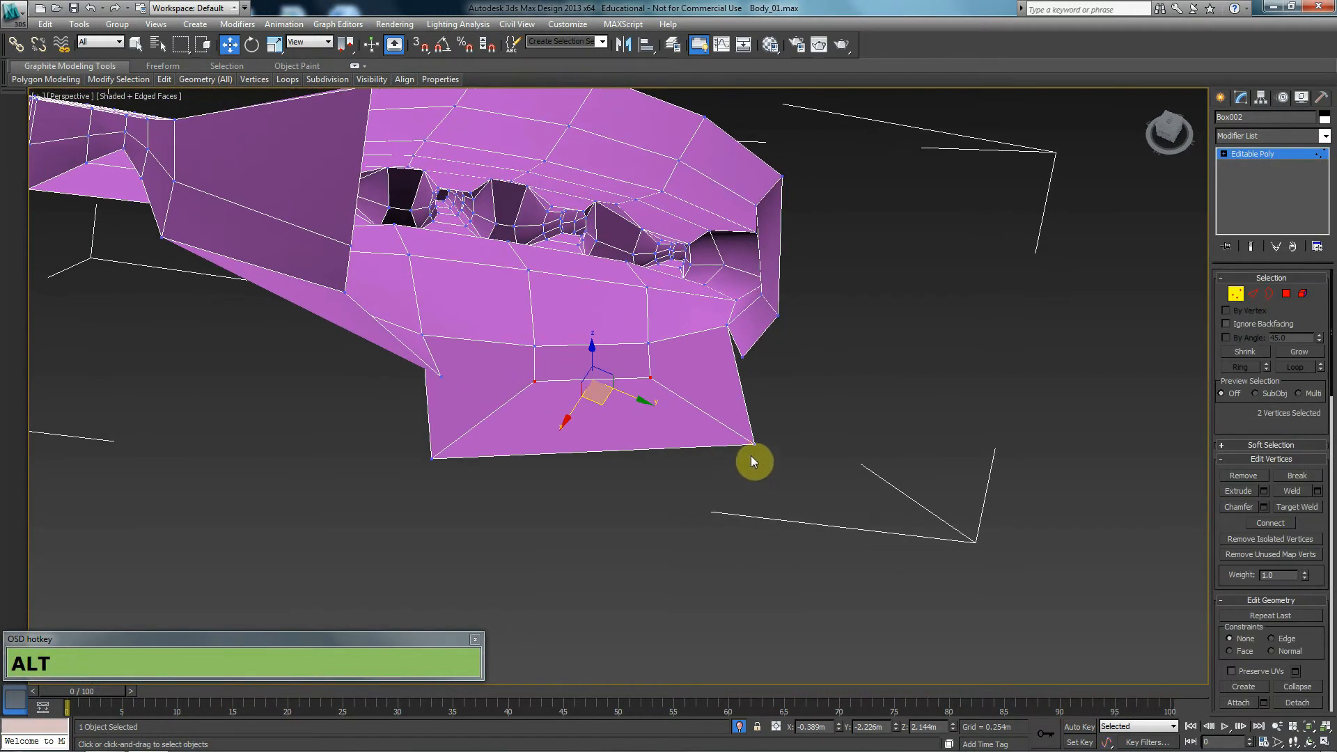
pyautogui.click(755, 444)
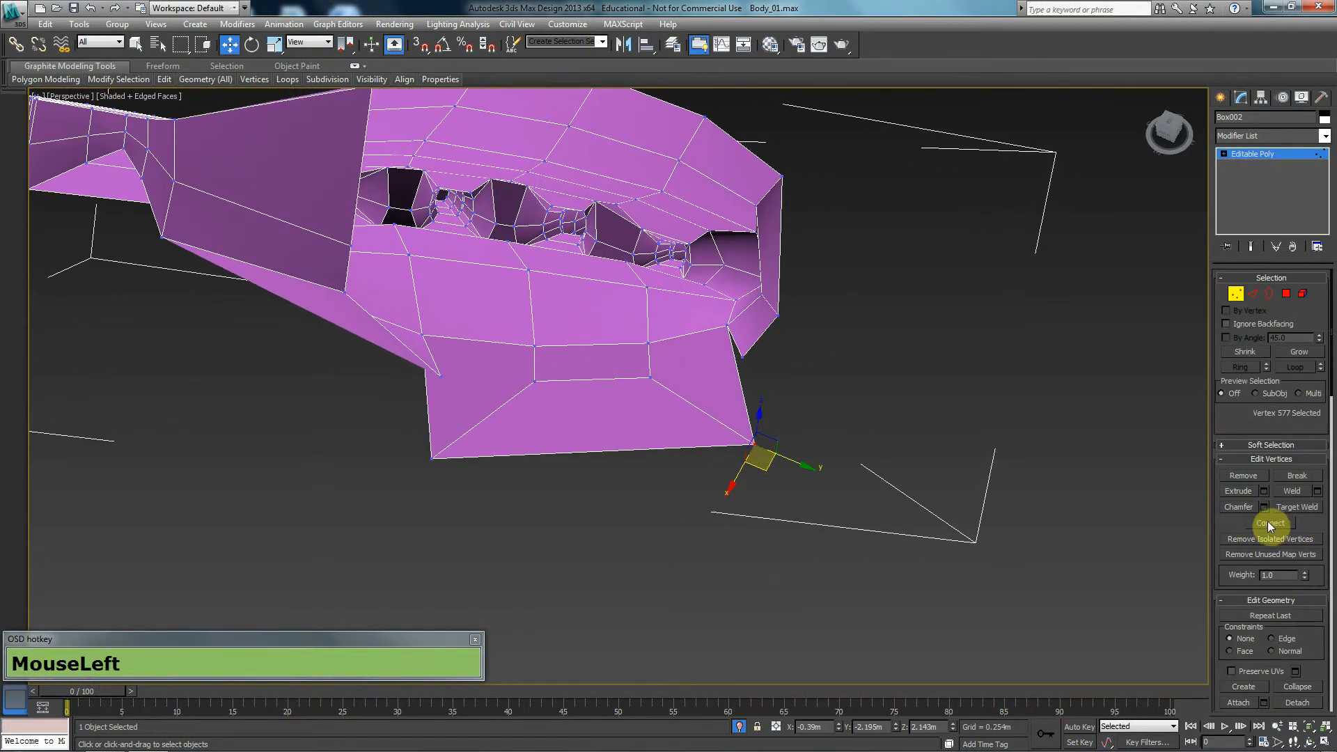
pyautogui.click(1296, 512)
pyautogui.click(754, 443)
pyautogui.moveTo(741, 355); pyautogui.dragTo(743, 357)
pyautogui.moveTo(433, 457); pyautogui.dragTo(440, 382)
pyautogui.keyDown('alt'); pyautogui.moveTo(442, 388); pyautogui.dragTo(666, 344, button='middle'); pyautogui.keyUp('alt')
pyautogui.press('w')
# Select the two inner vertices of the new wrist polygons and raise them about 0.009 m along Z.
pyautogui.click(639, 465)
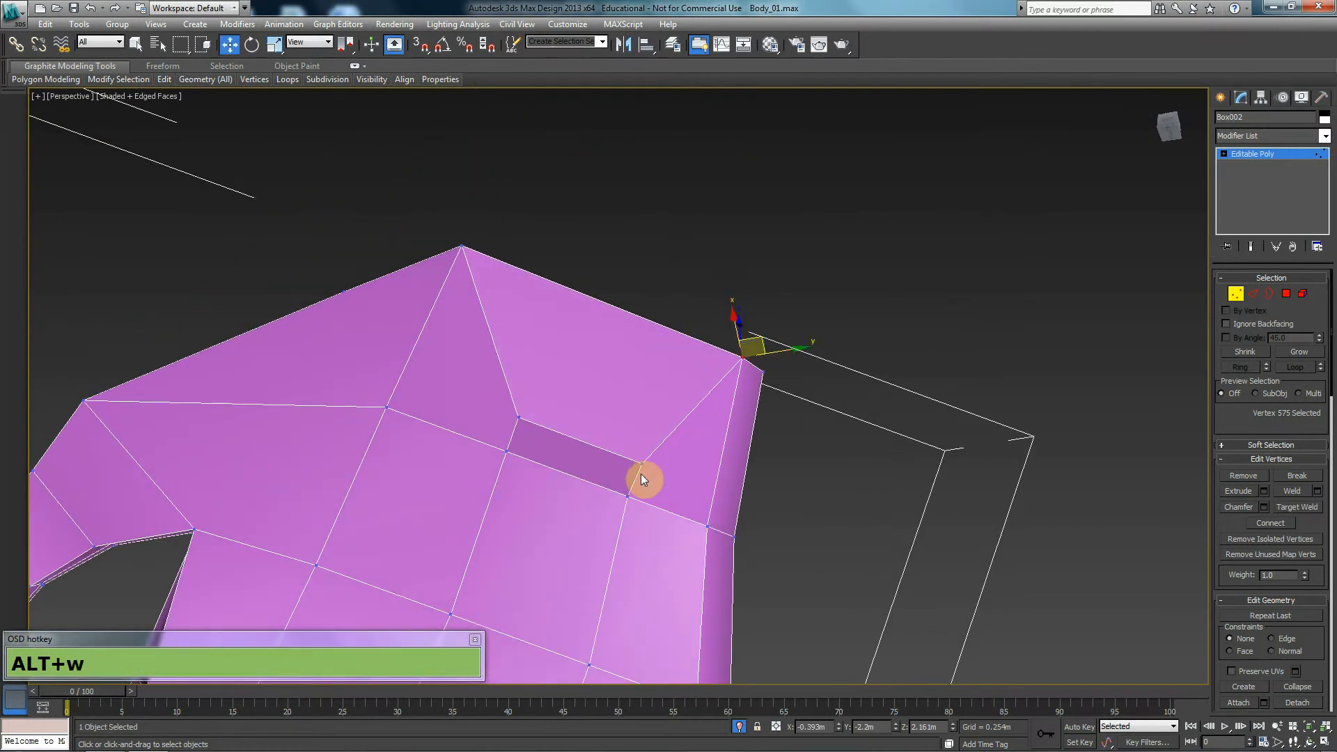
pyautogui.keyDown('ctrl'); pyautogui.click(528, 420); pyautogui.keyUp('ctrl')
pyautogui.keyDown('alt'); pyautogui.moveTo(514, 432); pyautogui.dragTo(386, 557, button='middle'); pyautogui.keyUp('alt')
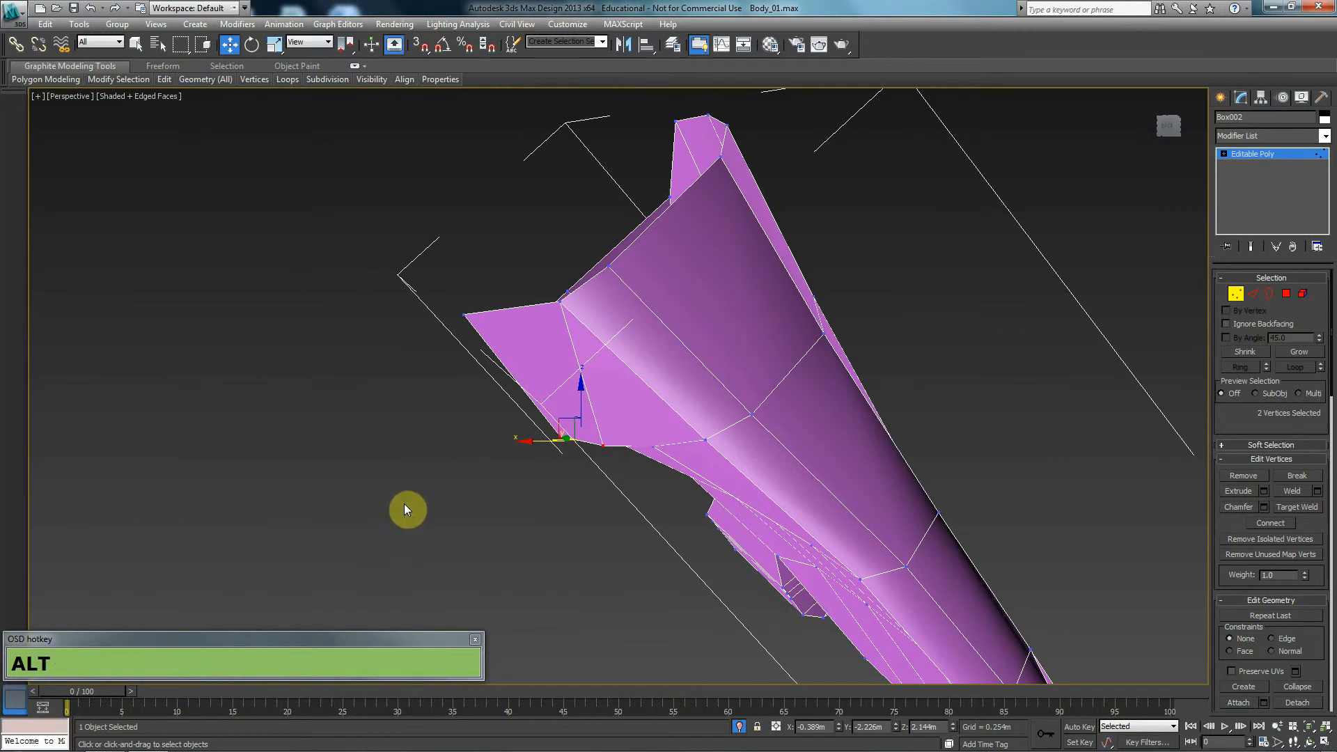
pyautogui.moveTo(583, 381)
pyautogui.mouseDown()
pyautogui.moveTo(591, 337)
pyautogui.moveTo(580, 374)
pyautogui.mouseUp()
pyautogui.keyDown('alt'); pyautogui.moveTo(556, 401); pyautogui.dragTo(928, 477, button='middle'); pyautogui.keyUp('alt')
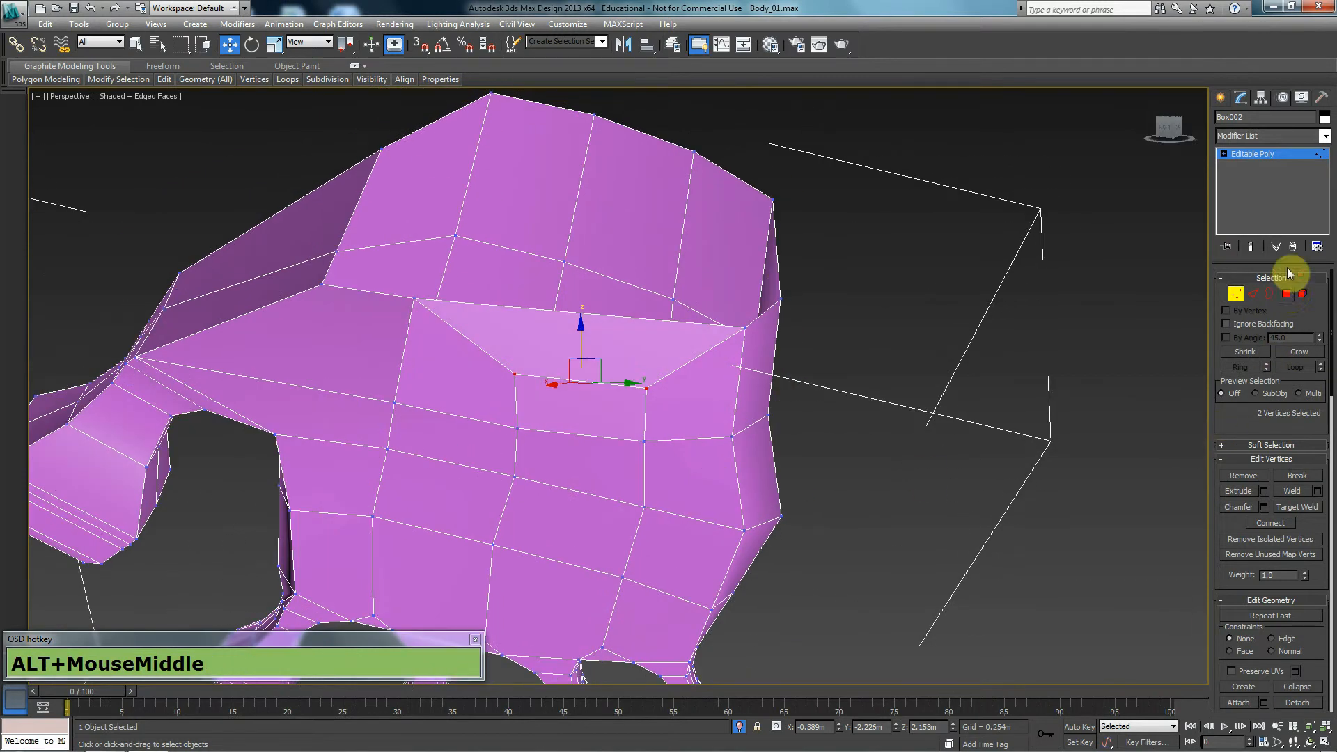
# Select the hand's open wrist border at Border level and examine its edge count and shape from several angles.
pyautogui.click(1269, 293)
pyautogui.click(640, 275)
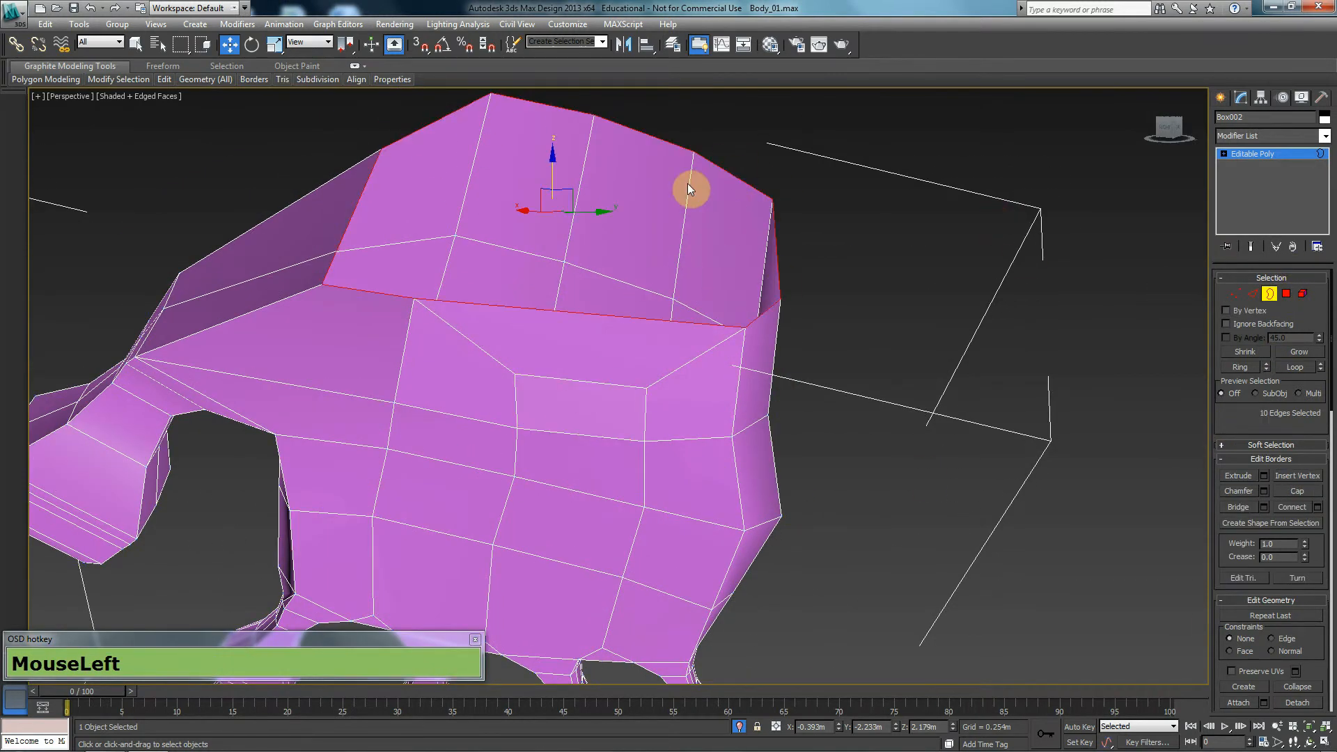
pyautogui.scroll(-3, 533, 181)
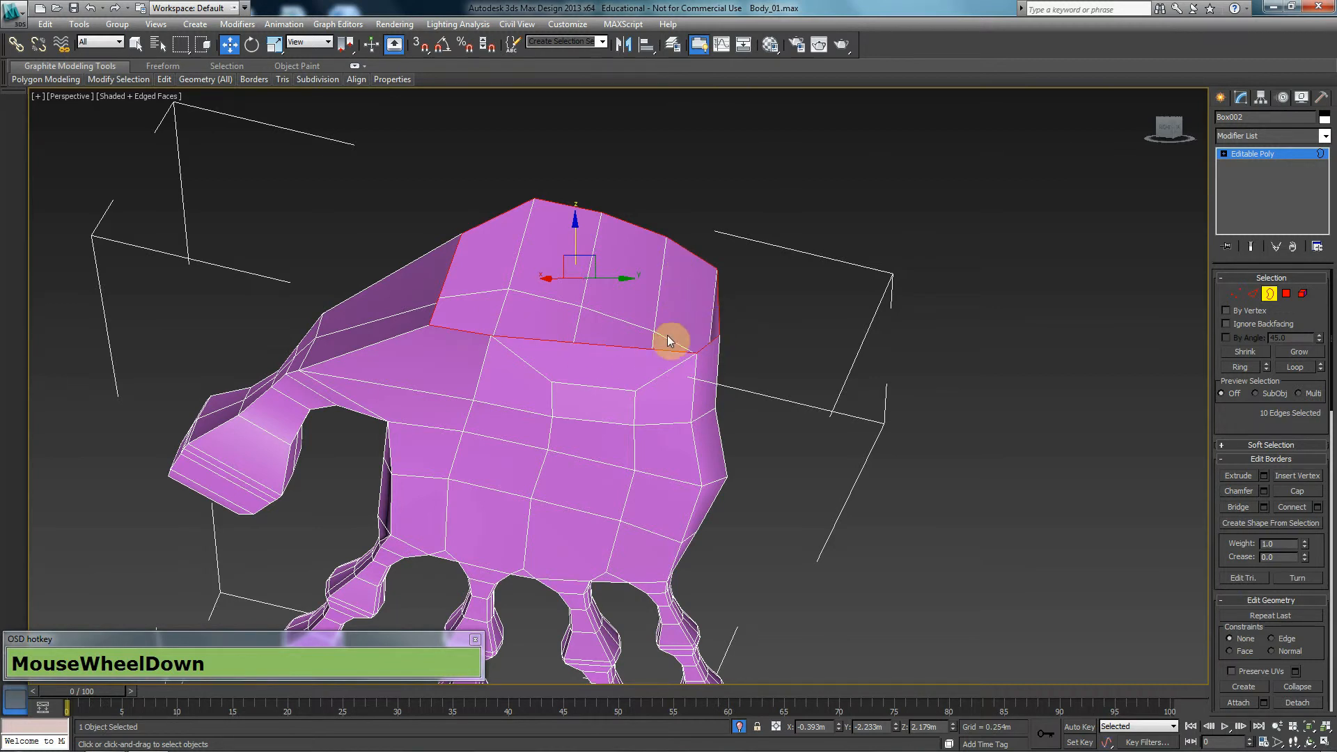
pyautogui.keyDown('alt'); pyautogui.moveTo(560, 387); pyautogui.dragTo(560, 387, button='middle'); pyautogui.keyUp('alt')
pyautogui.keyDown('alt'); pyautogui.moveTo(555, 457); pyautogui.dragTo(538, 360, button='middle'); pyautogui.keyUp('alt')
pyautogui.scroll(-4, 658, 446)
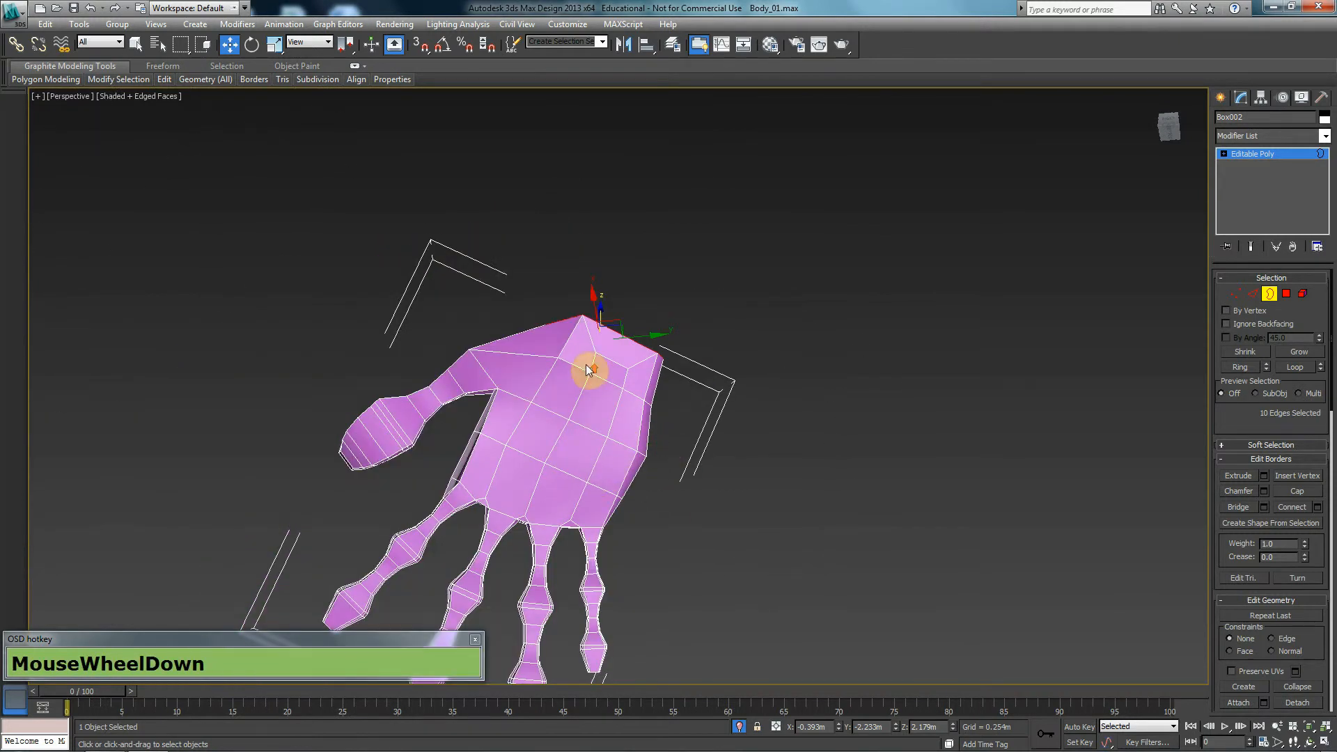
pyautogui.scroll(2, 586, 367)
pyautogui.keyDown('alt'); pyautogui.moveTo(675, 394); pyautogui.dragTo(607, 482, button='middle'); pyautogui.keyUp('alt')
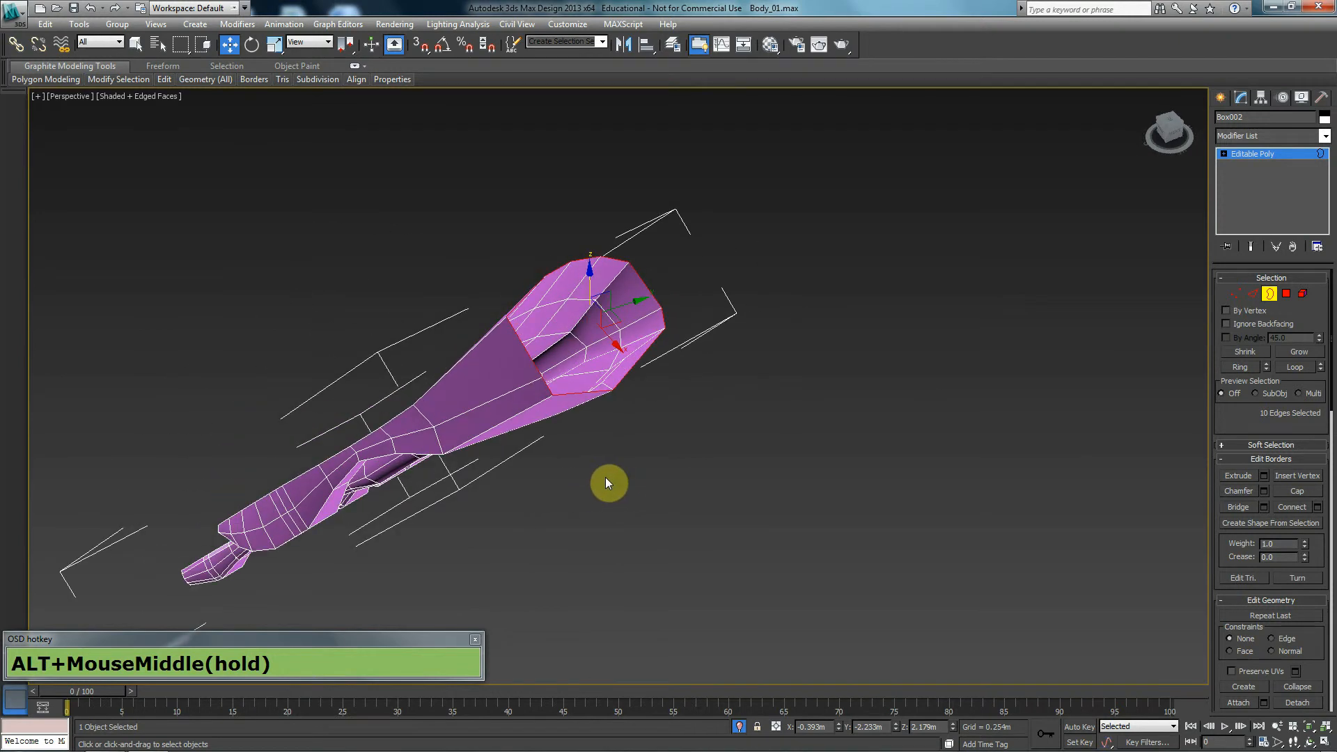
# Target-weld the extra wrist-border vertex onto the neighbouring corner vertex of the opening.
pyautogui.press('1')
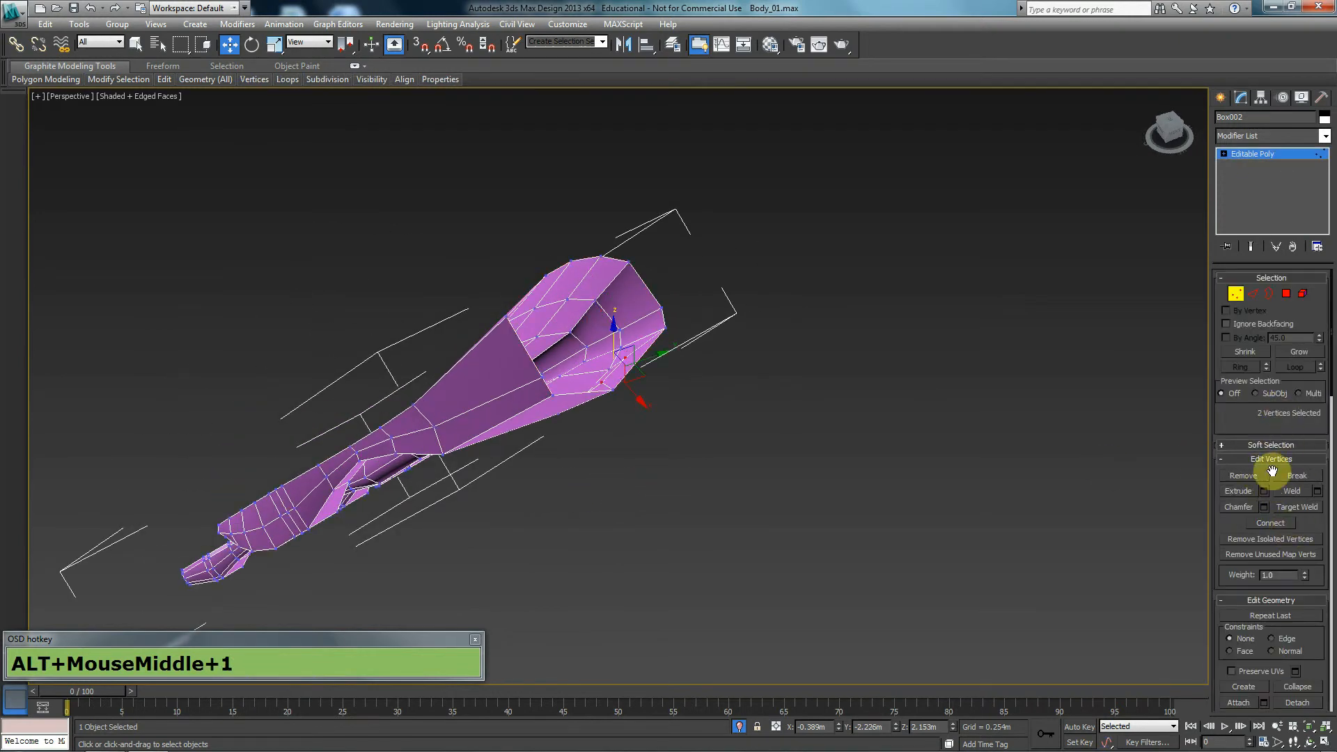
pyautogui.click(725, 413)
pyautogui.scroll(3, 585, 408)
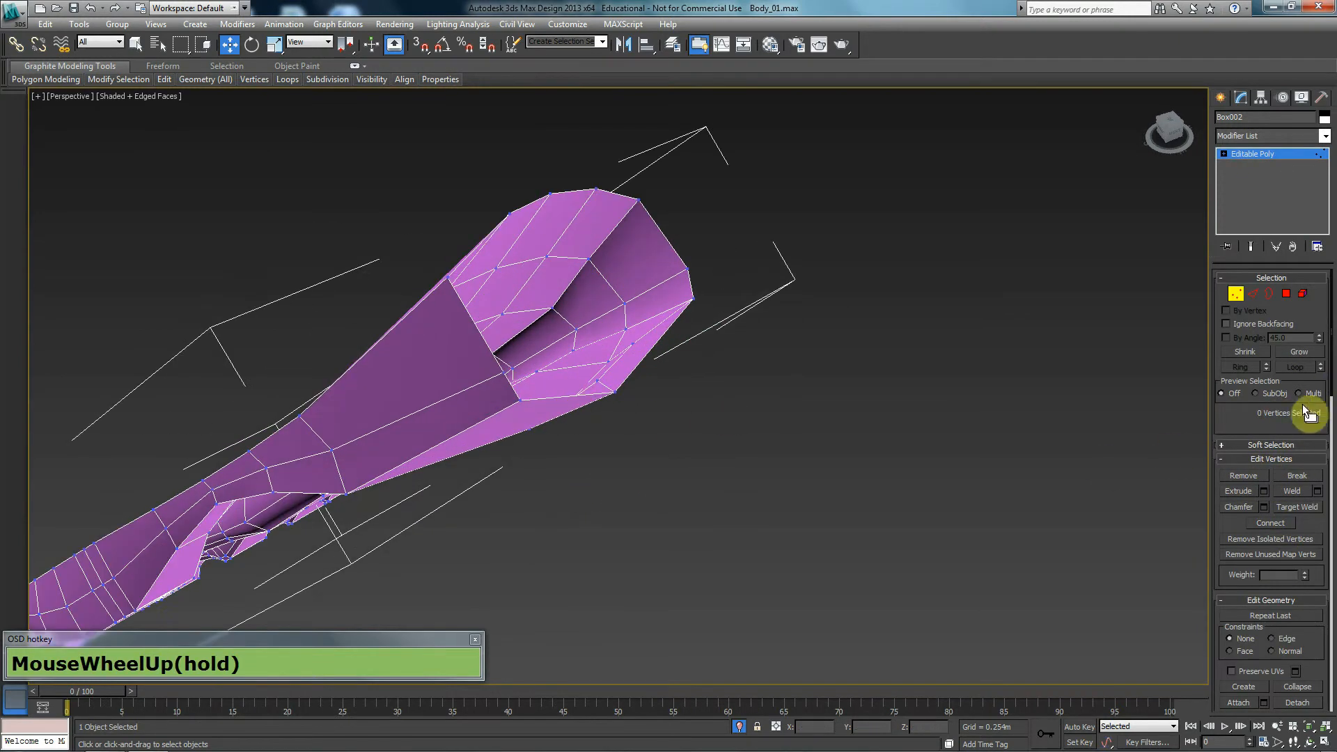
pyautogui.click(1287, 508)
pyautogui.moveTo(496, 371); pyautogui.dragTo(522, 402)
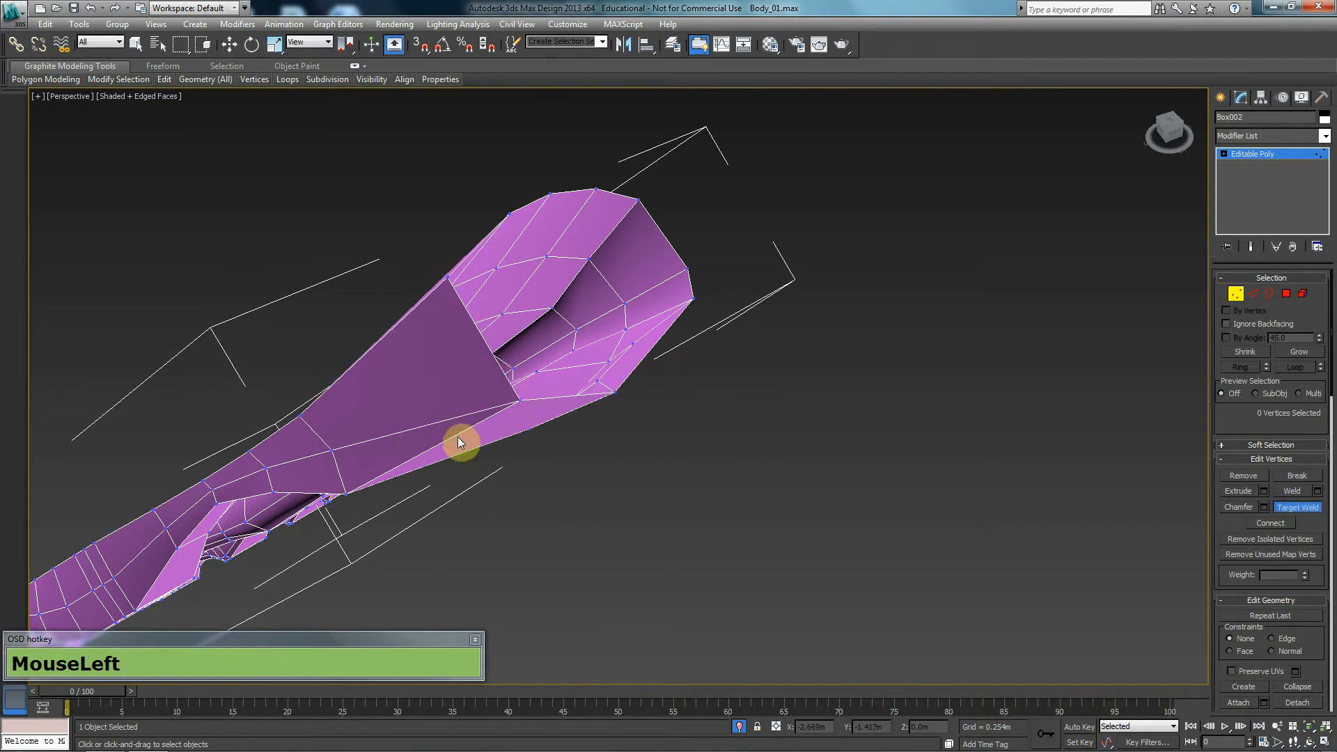
pyautogui.press('w')
# Reselect the hand's wrist border at Border level to recheck its number of edges.
pyautogui.moveTo(1033, 315); pyautogui.dragTo(1024, 343, button='middle')
pyautogui.click(1235, 294)
pyautogui.click(1269, 293)
pyautogui.click(550, 311)
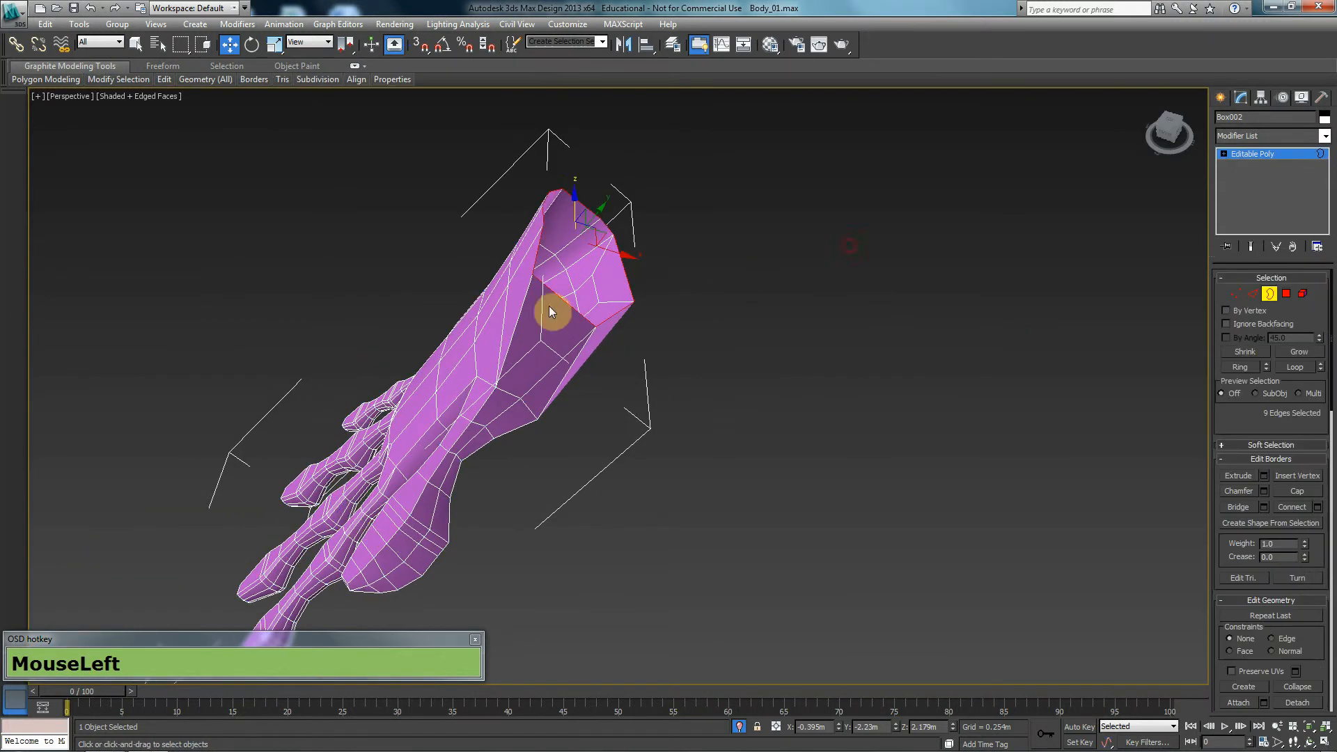
pyautogui.click(690, 333)
# Select the body and check the edge count of the arm's open end at its Editable Poly Border level.
pyautogui.rightClick(549, 366)
pyautogui.click(622, 258)
pyautogui.click(658, 174)
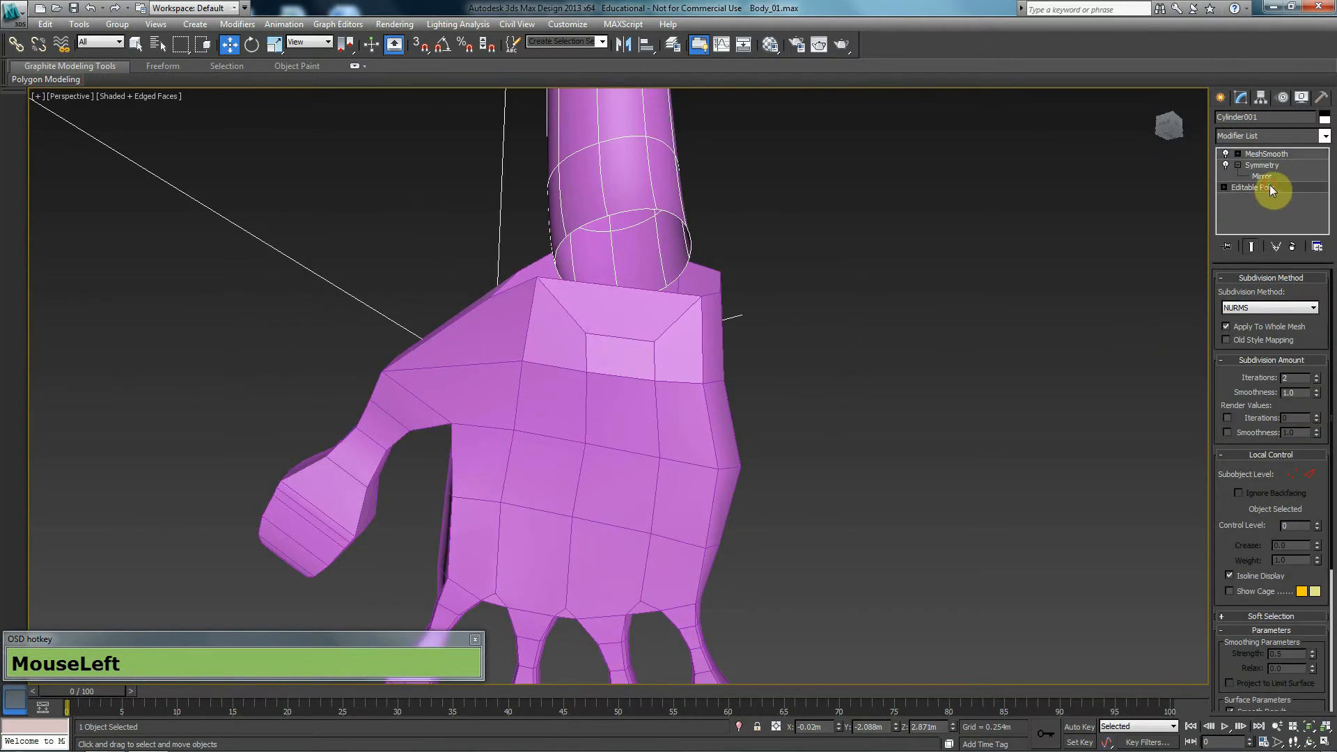
pyautogui.click(1269, 185)
pyautogui.click(1268, 293)
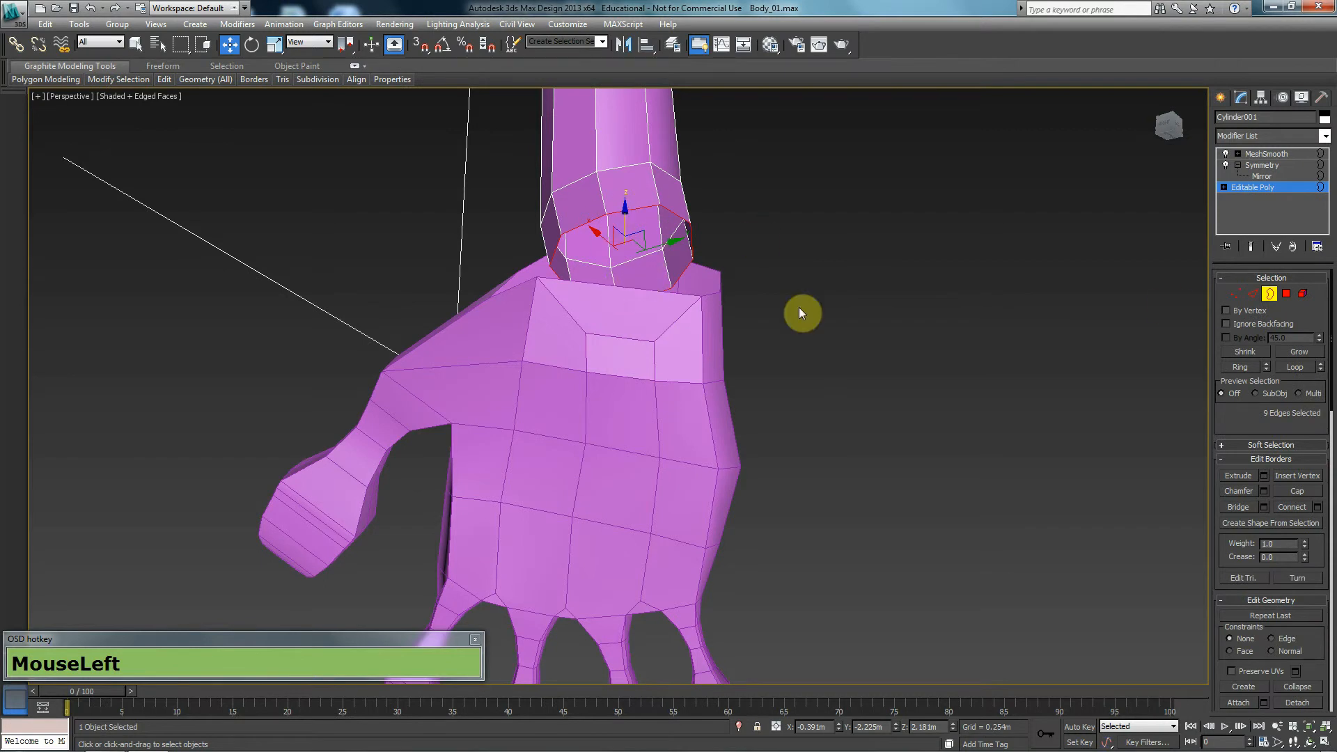
pyautogui.click(1270, 295)
# Try to attach the body mesh to the hand object, starting from the hand.
pyautogui.keyDown('alt'); pyautogui.moveTo(998, 269); pyautogui.dragTo(575, 468, button='middle'); pyautogui.keyUp('alt')
pyautogui.press('z')
pyautogui.scroll(4, 665, 355)
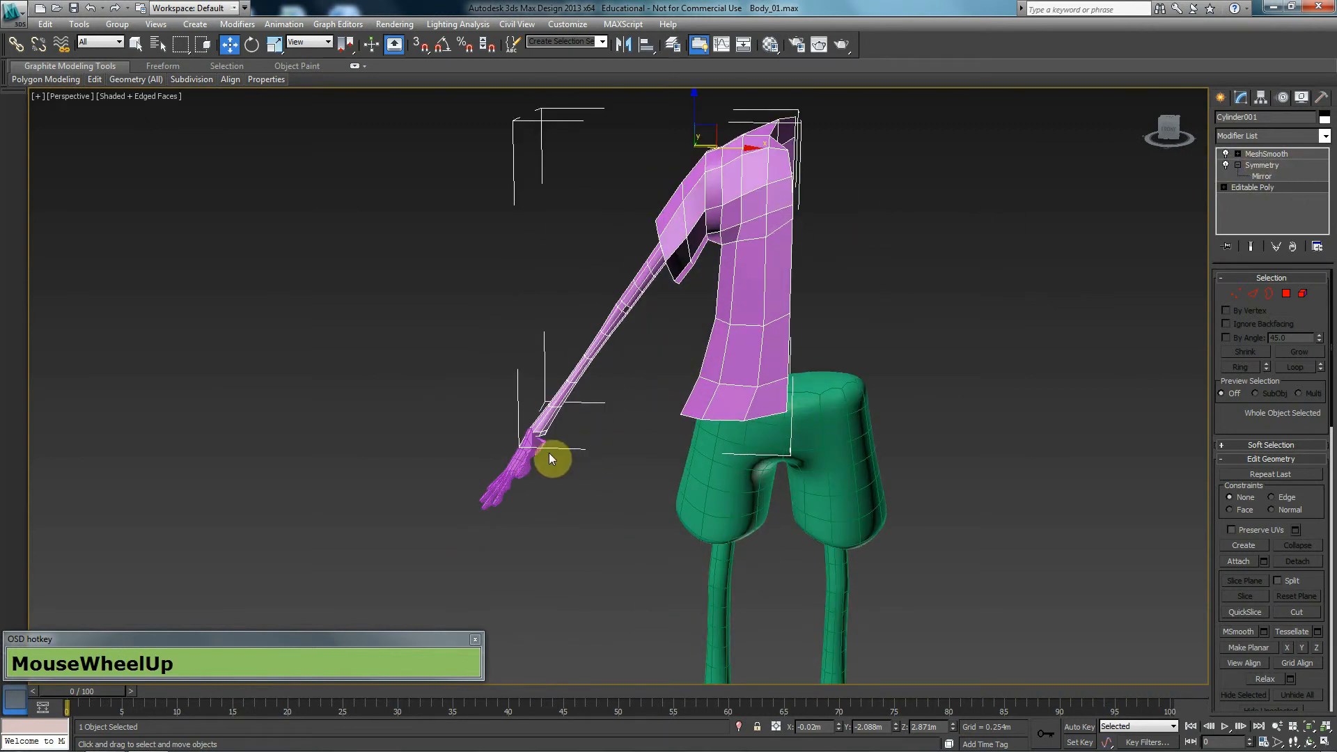
pyautogui.click(519, 457)
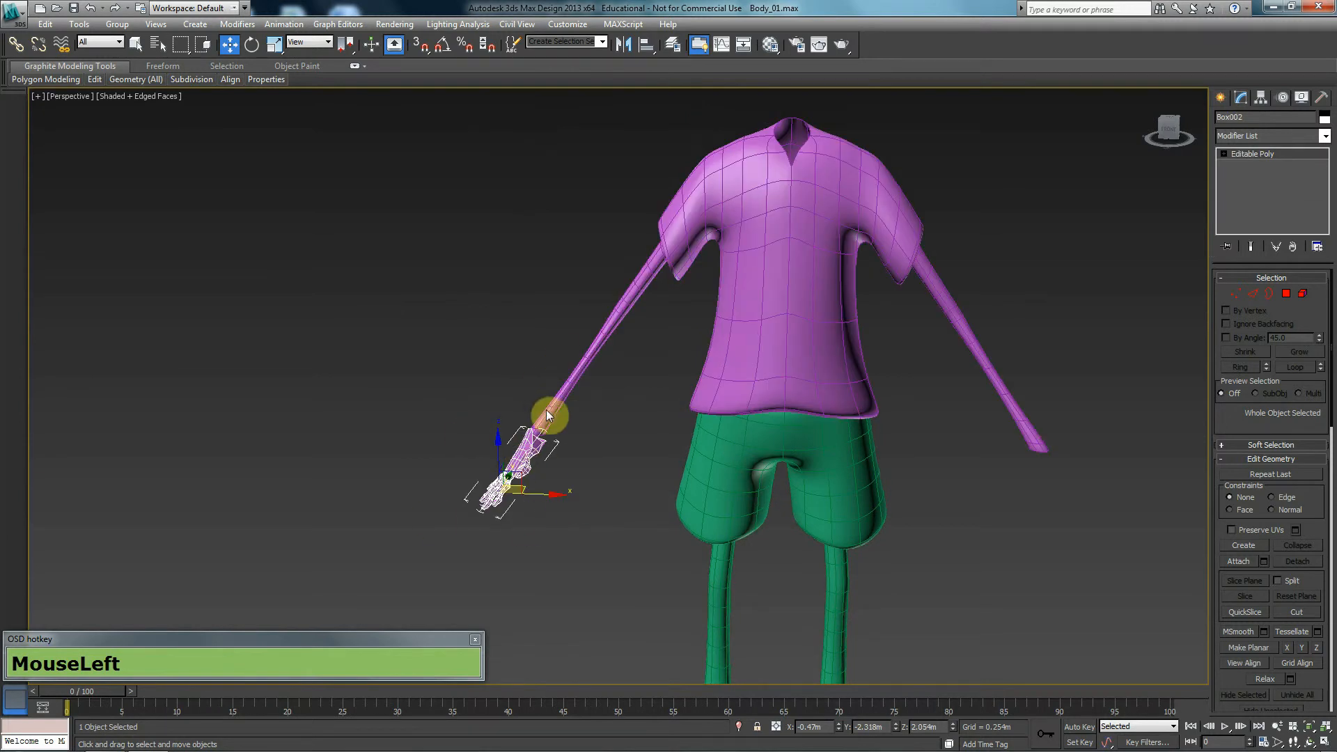
pyautogui.click(1239, 561)
pyautogui.click(801, 205)
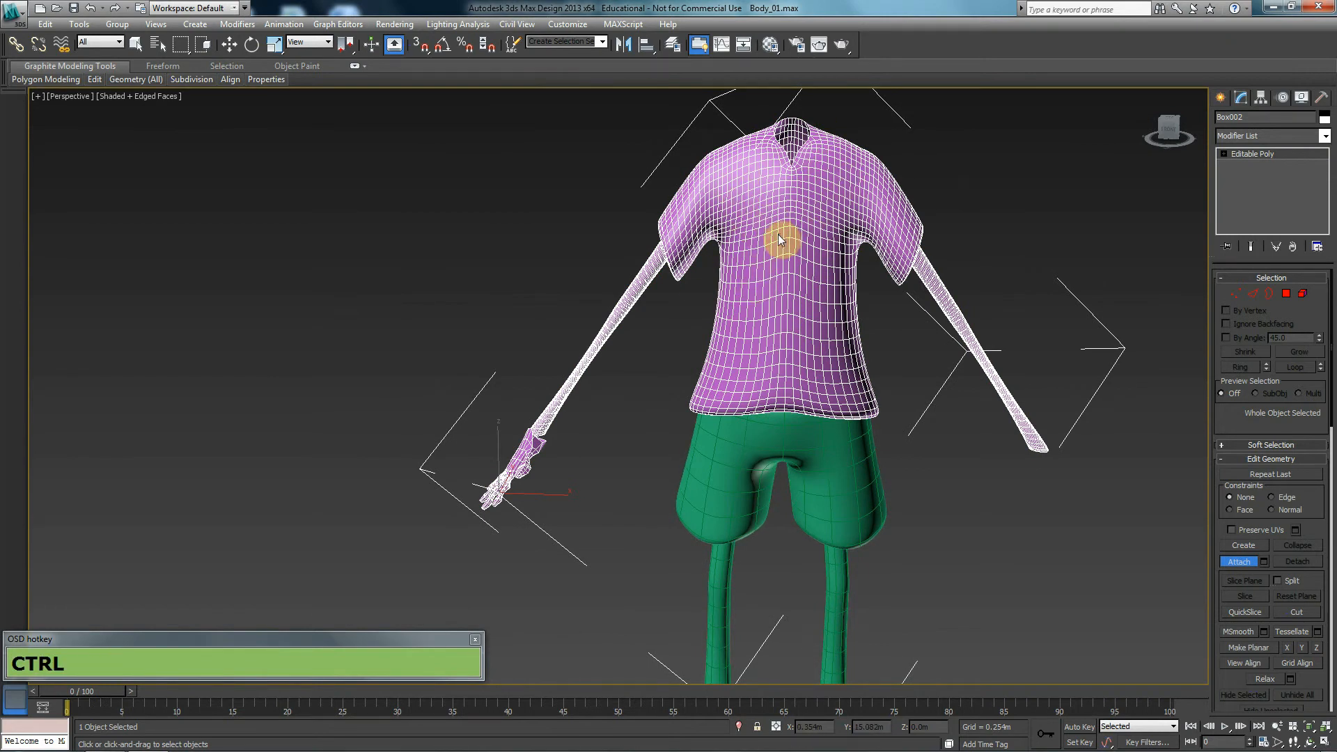
pyautogui.hotkey('ctrl', 'z')
pyautogui.click(864, 196)
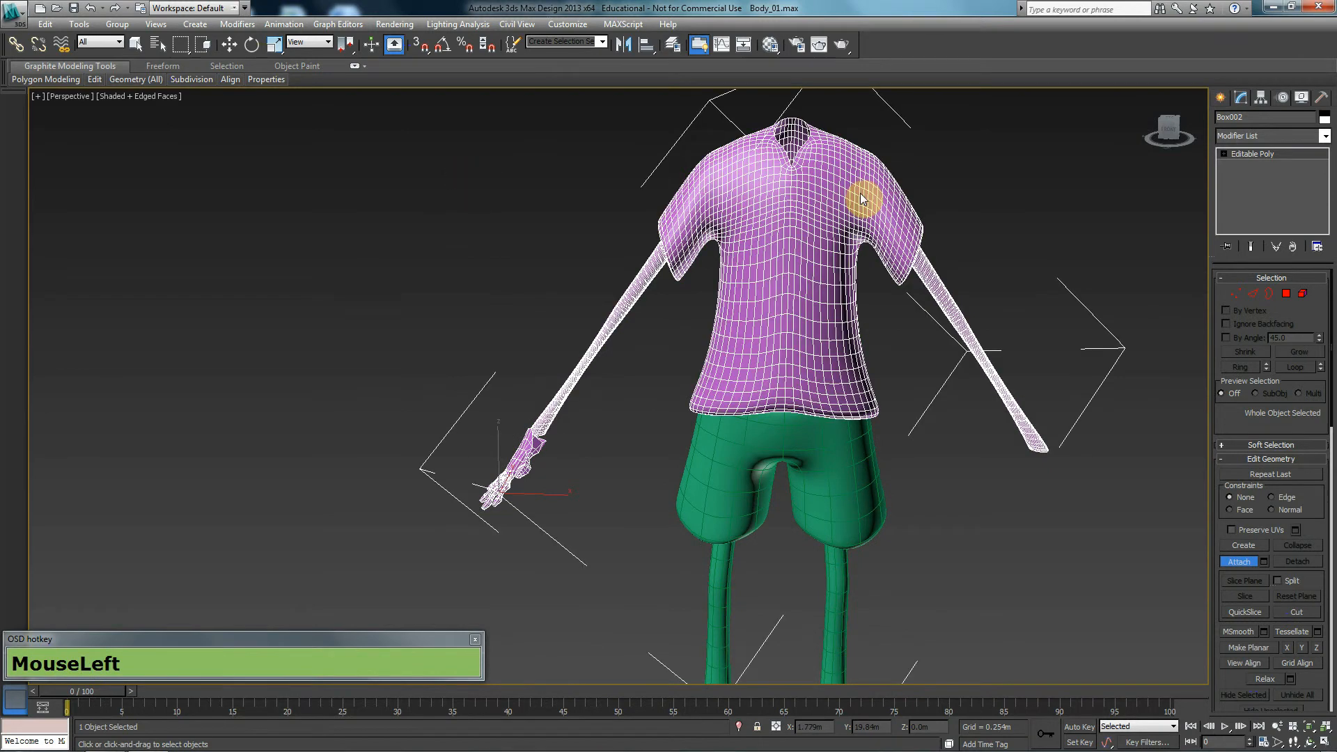
pyautogui.hotkey('ctrl', 'z')
pyautogui.hotkey('ctrl', 'z')
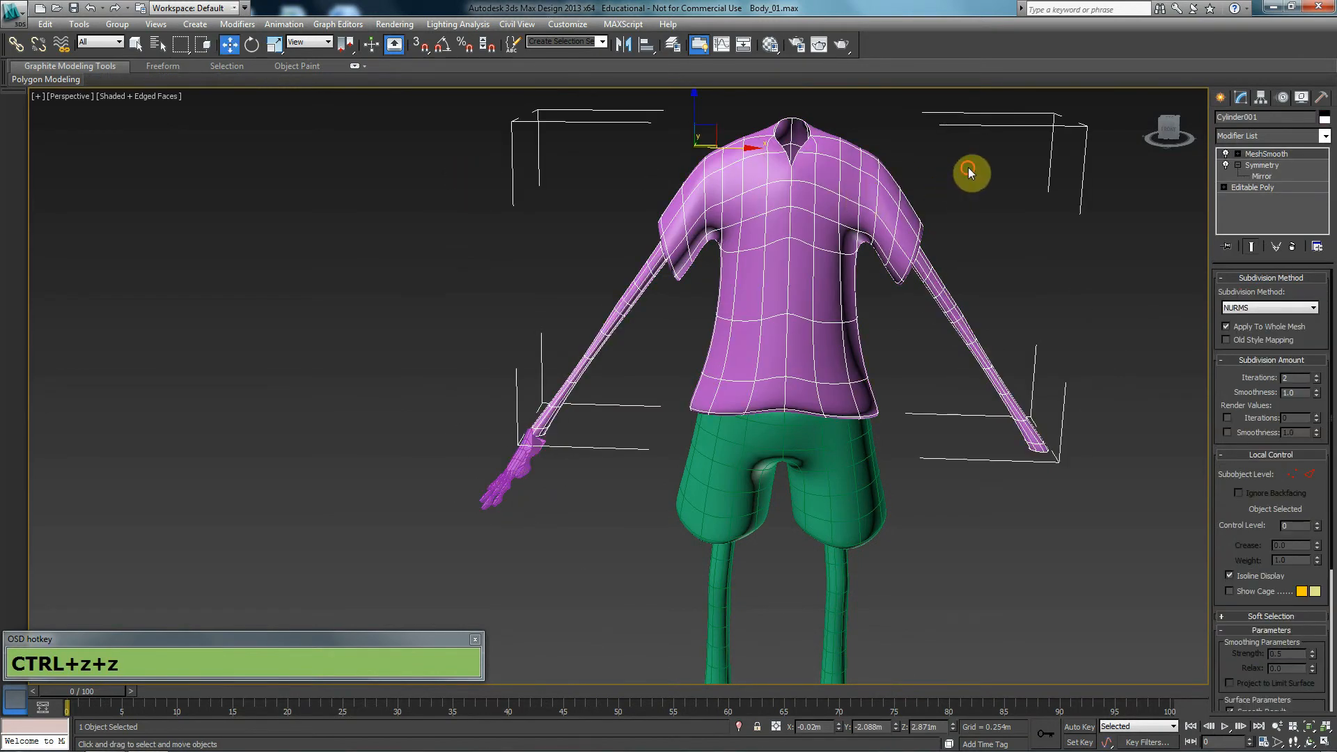
# Attach the hand to the body's Editable Poly and return to the MeshSmooth level of the modifier stack.
pyautogui.click(804, 222)
pyautogui.click(1264, 188)
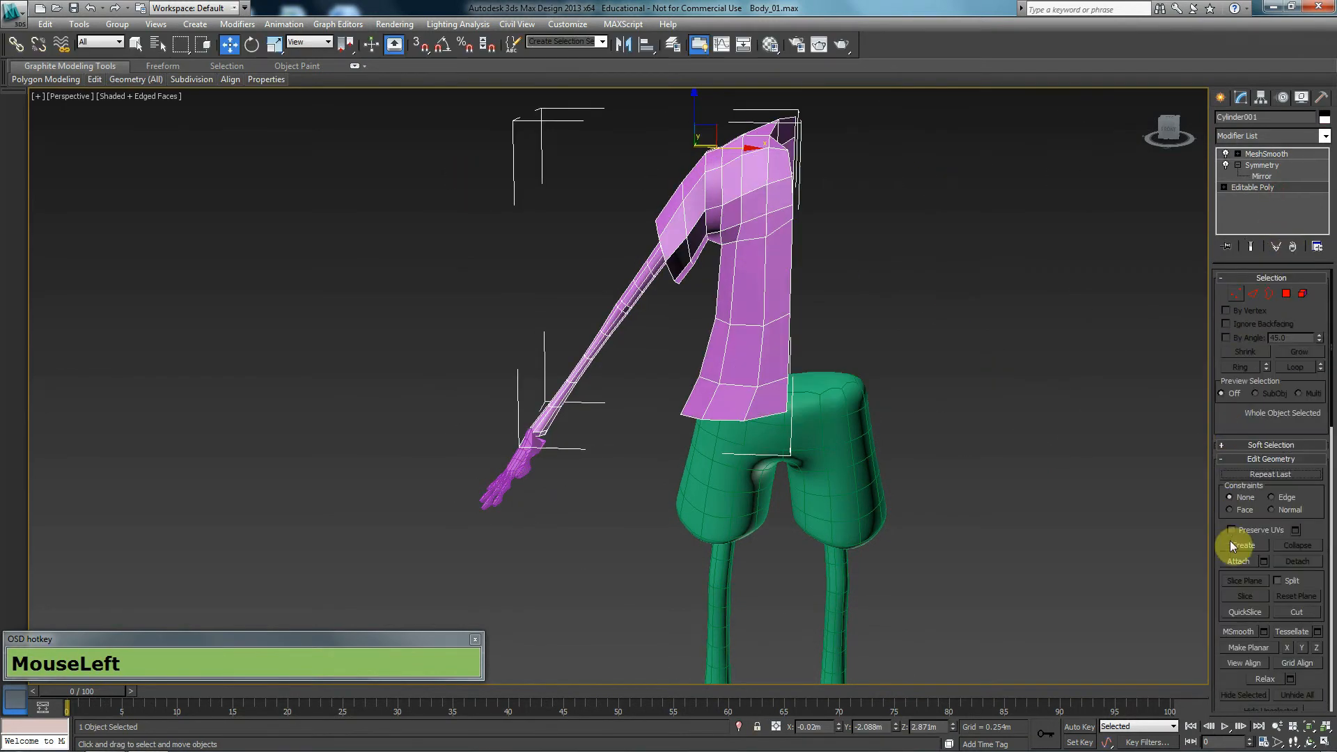
pyautogui.click(1239, 562)
pyautogui.click(528, 456)
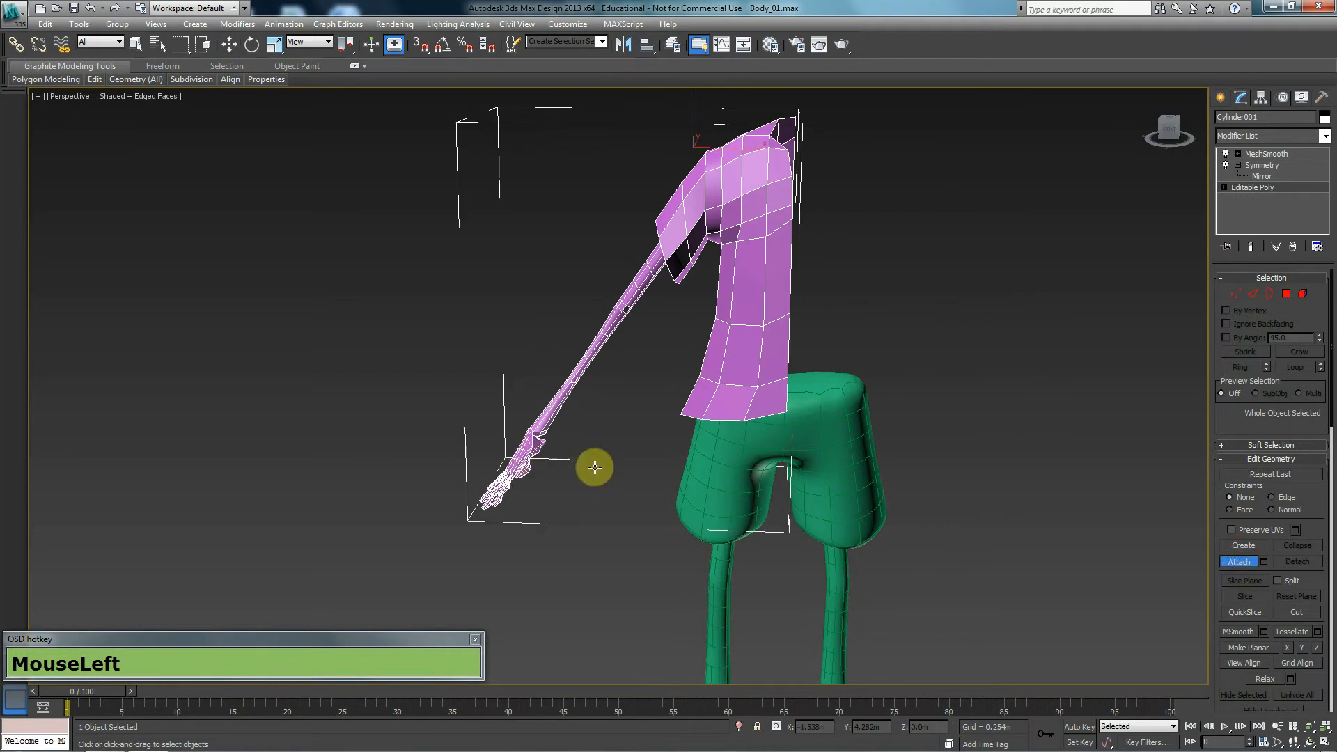
pyautogui.click(1241, 561)
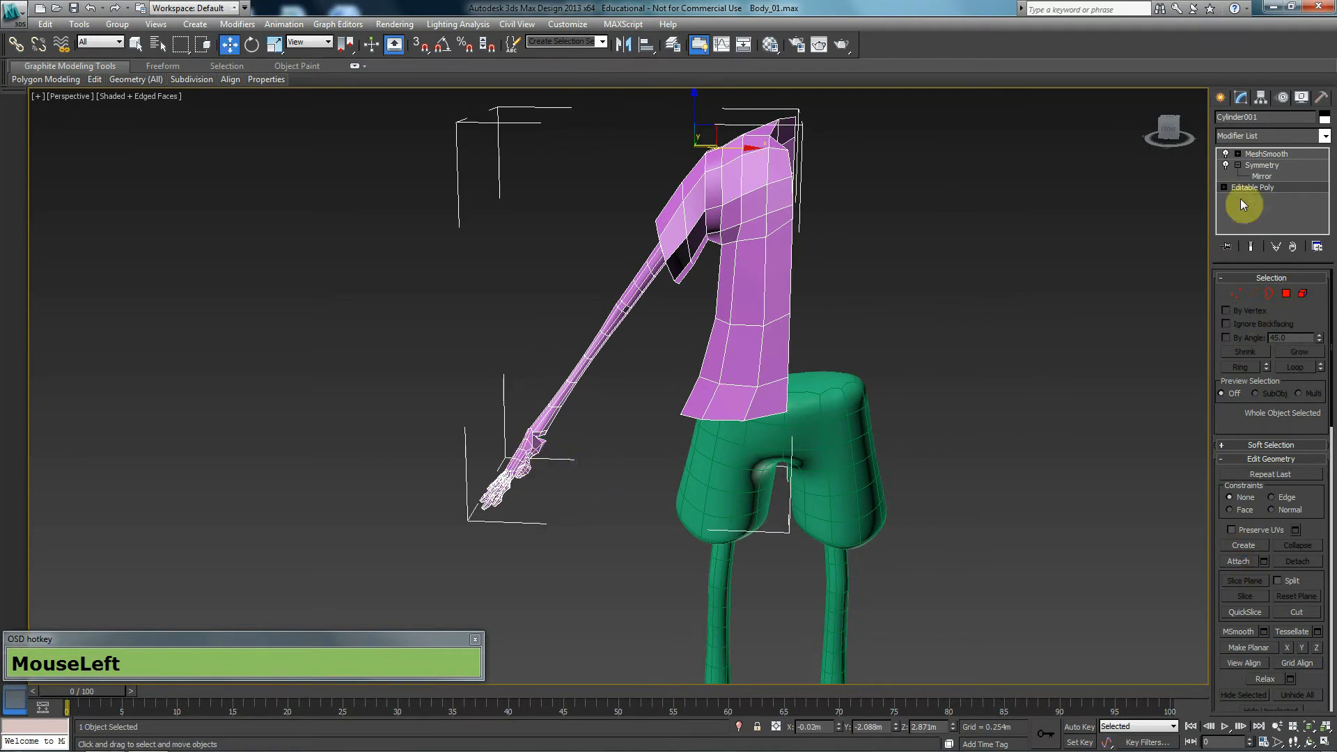
pyautogui.click(1270, 153)
pyautogui.click(975, 189)
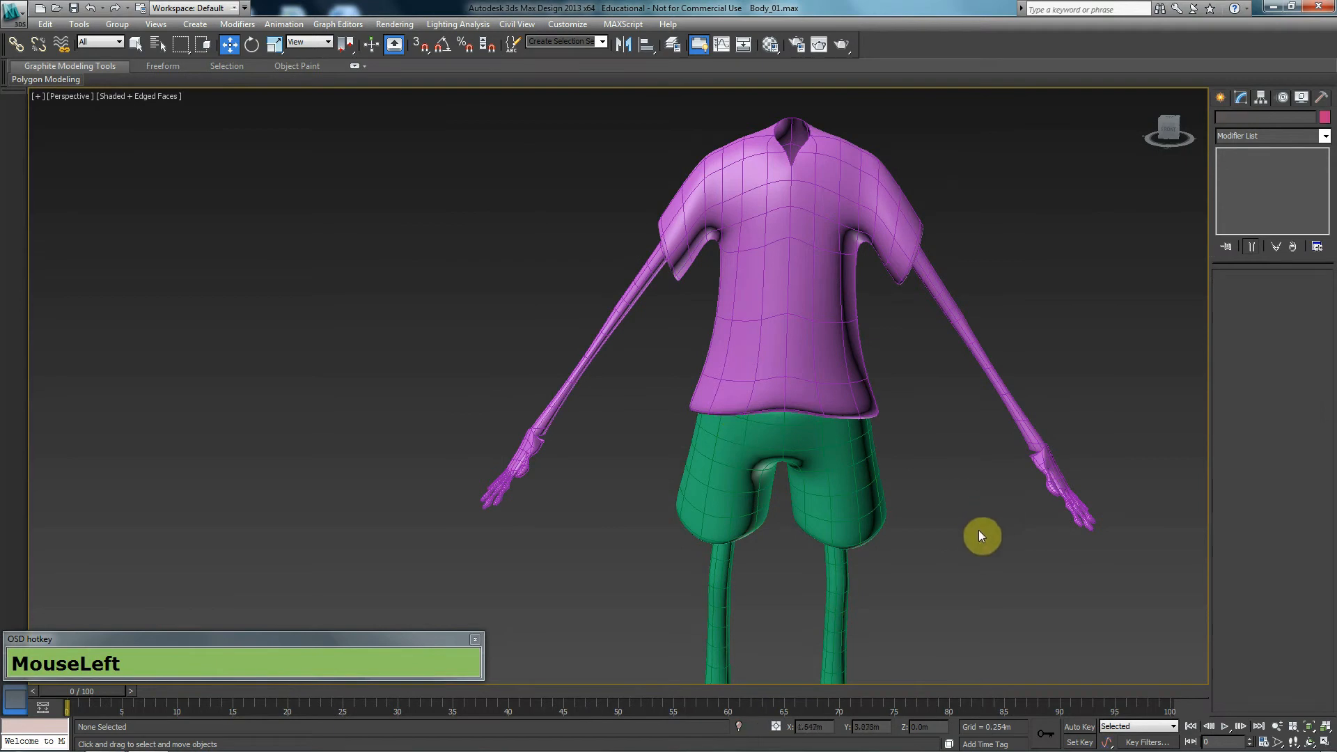
# Select the open wrist borders of both the arm and the hand at the body's Editable Poly Border level.
pyautogui.click(1062, 485)
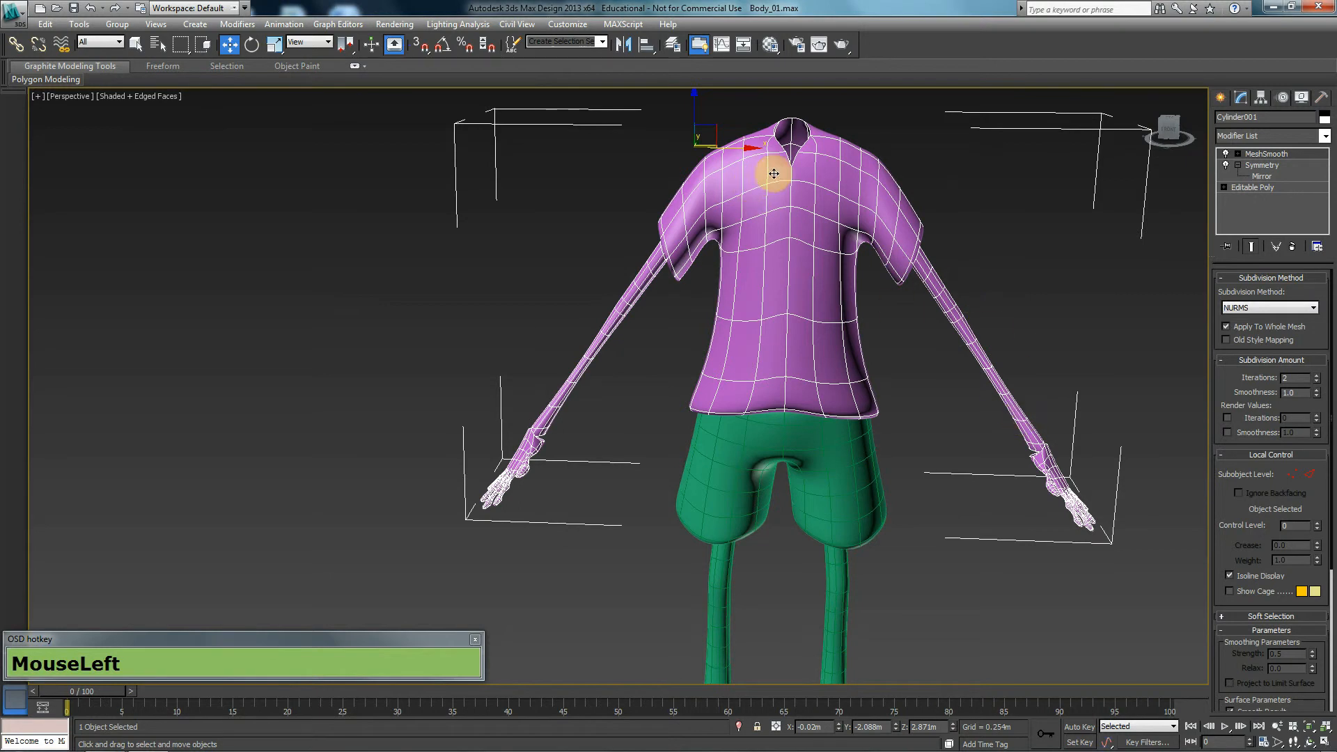
pyautogui.moveTo(901, 282); pyautogui.dragTo(777, 420, button='middle')
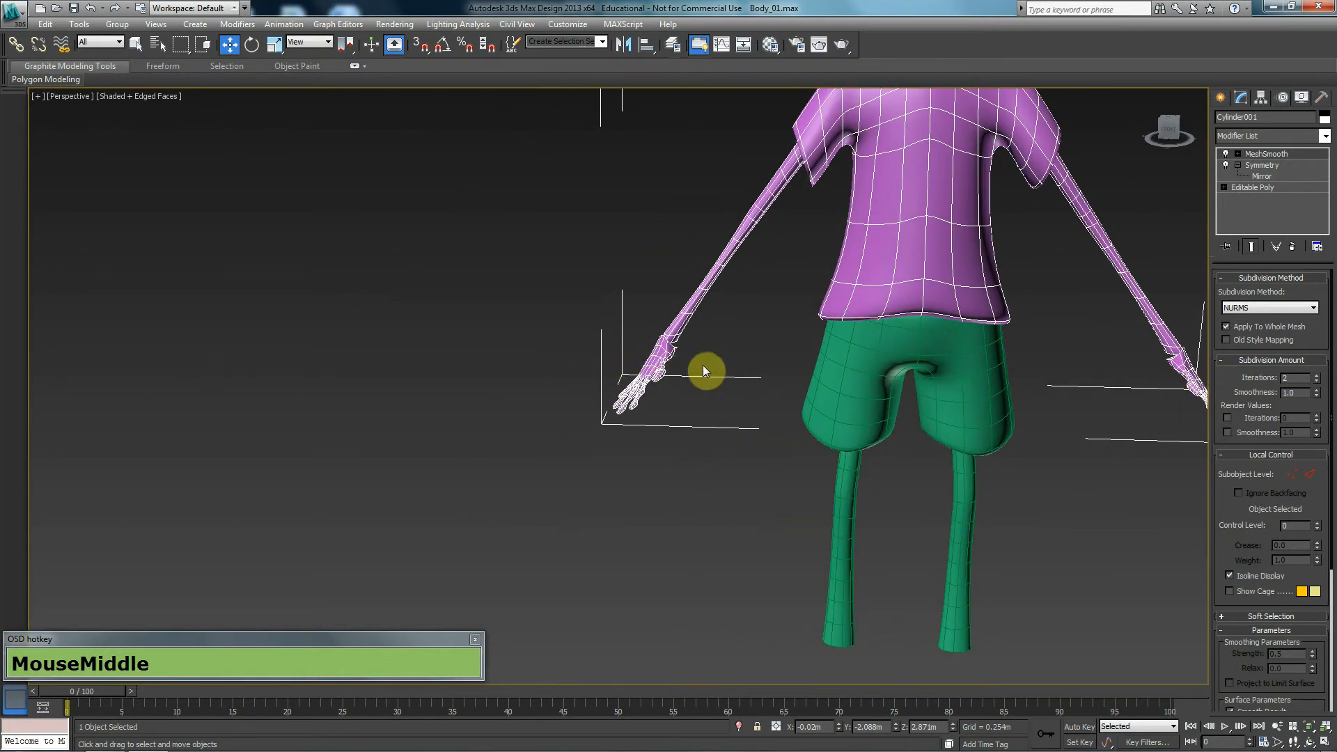
pyautogui.click(697, 346)
pyautogui.click(931, 286)
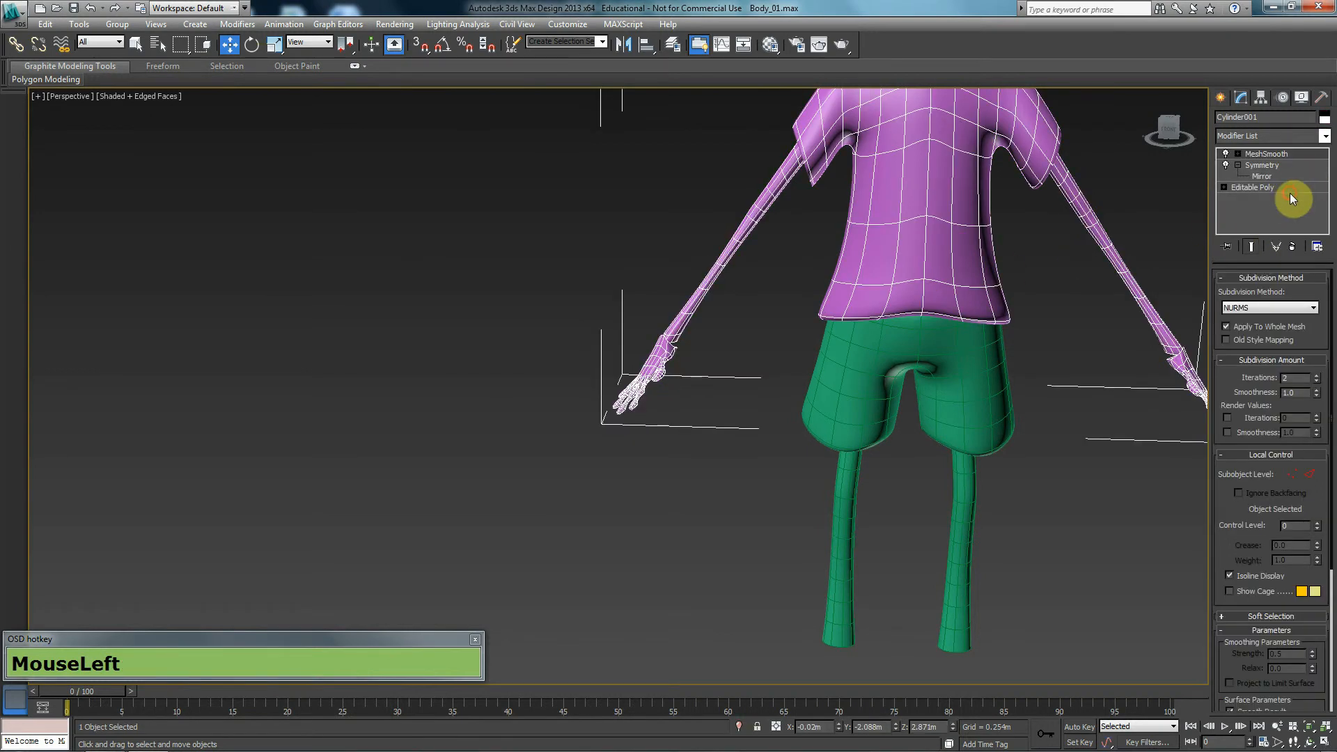
pyautogui.click(1290, 188)
pyautogui.click(1269, 296)
pyautogui.click(608, 369)
pyautogui.press('z')
pyautogui.scroll(-2, 671, 344)
pyautogui.keyDown('alt'); pyautogui.moveTo(626, 344); pyautogui.dragTo(373, 390, button='middle'); pyautogui.keyUp('alt')
pyautogui.moveTo(740, 406)
pyautogui.mouseDown(button='middle')
pyautogui.moveTo(717, 376)
pyautogui.moveTo(781, 387)
pyautogui.moveTo(728, 416)
pyautogui.moveTo(801, 423)
pyautogui.moveTo(731, 421)
pyautogui.mouseUp(button='middle')
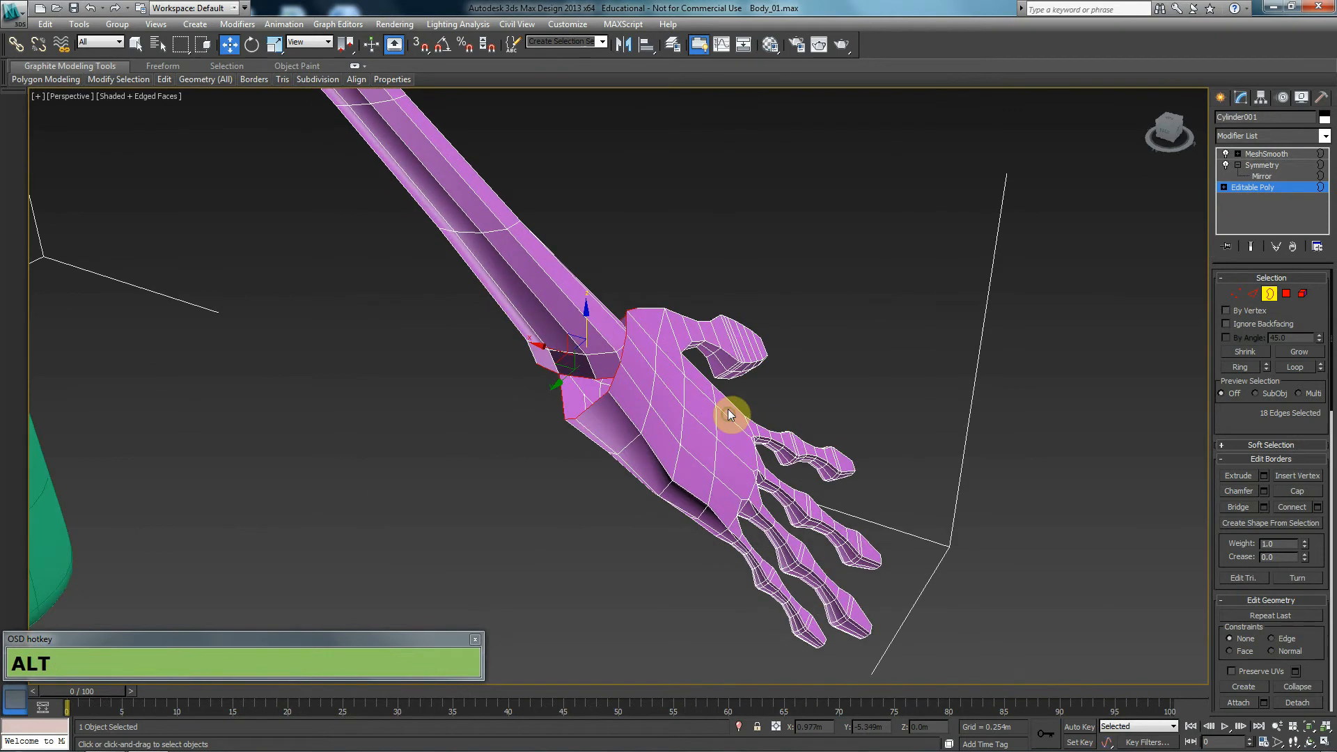
# Select the arm's wrist border alone and delete the ring of polygons at the arm's end.
pyautogui.hotkey('alt', 'Delete')
pyautogui.click(536, 387)
pyautogui.click(582, 358)
pyautogui.press('Delete')
# Rotate the arm's open end border to line up with the hand's wrist opening.
pyautogui.press('e')
pyautogui.moveTo(603, 309); pyautogui.dragTo(550, 270)
pyautogui.keyDown('alt'); pyautogui.moveTo(551, 270); pyautogui.dragTo(645, 359, button='middle'); pyautogui.keyUp('alt')
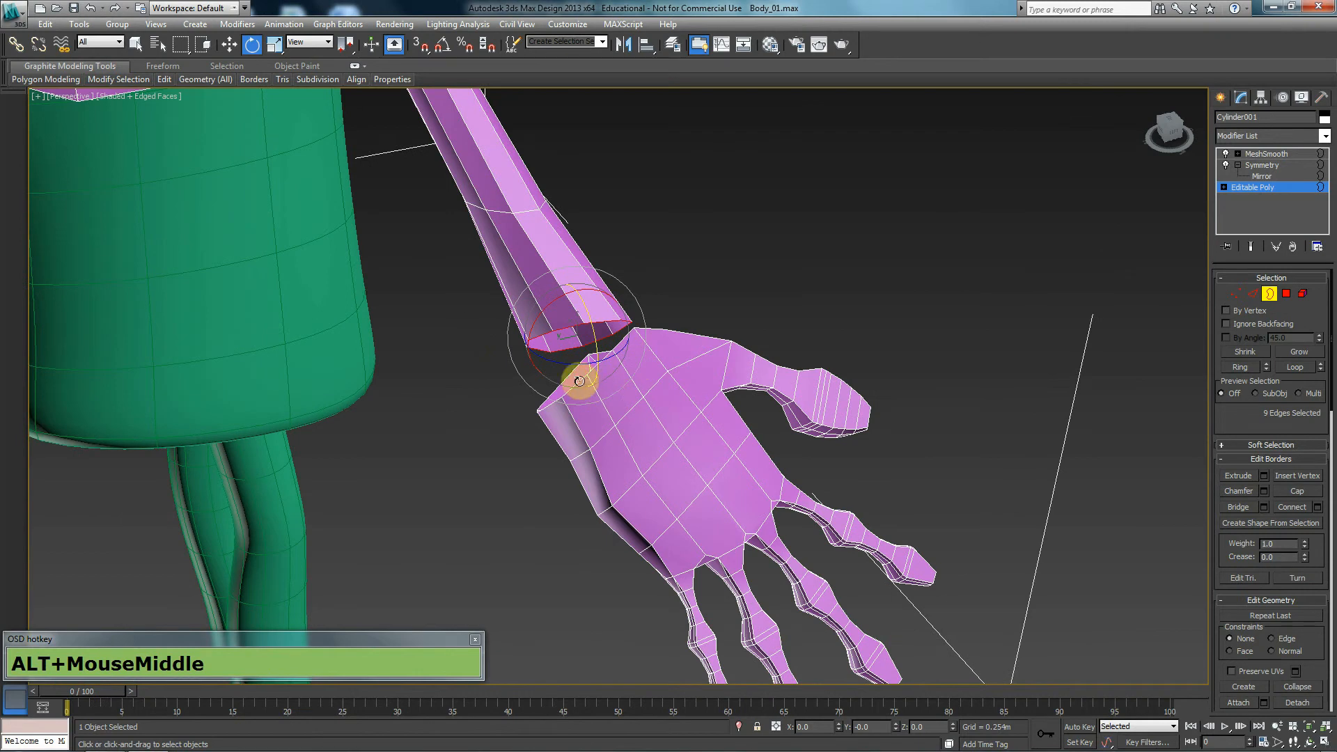
# Select the hand's wrist border and scale it down towards the size of the arm's opening.
pyautogui.moveTo(587, 383); pyautogui.dragTo(575, 389)
pyautogui.moveTo(575, 389)
pyautogui.keyDown('alt'); pyautogui.mouseDown(button='middle')
pyautogui.moveTo(558, 462)
pyautogui.moveTo(567, 388)
pyautogui.mouseUp(button='middle'); pyautogui.keyUp('alt')
pyautogui.hotkey('alt', 'r')
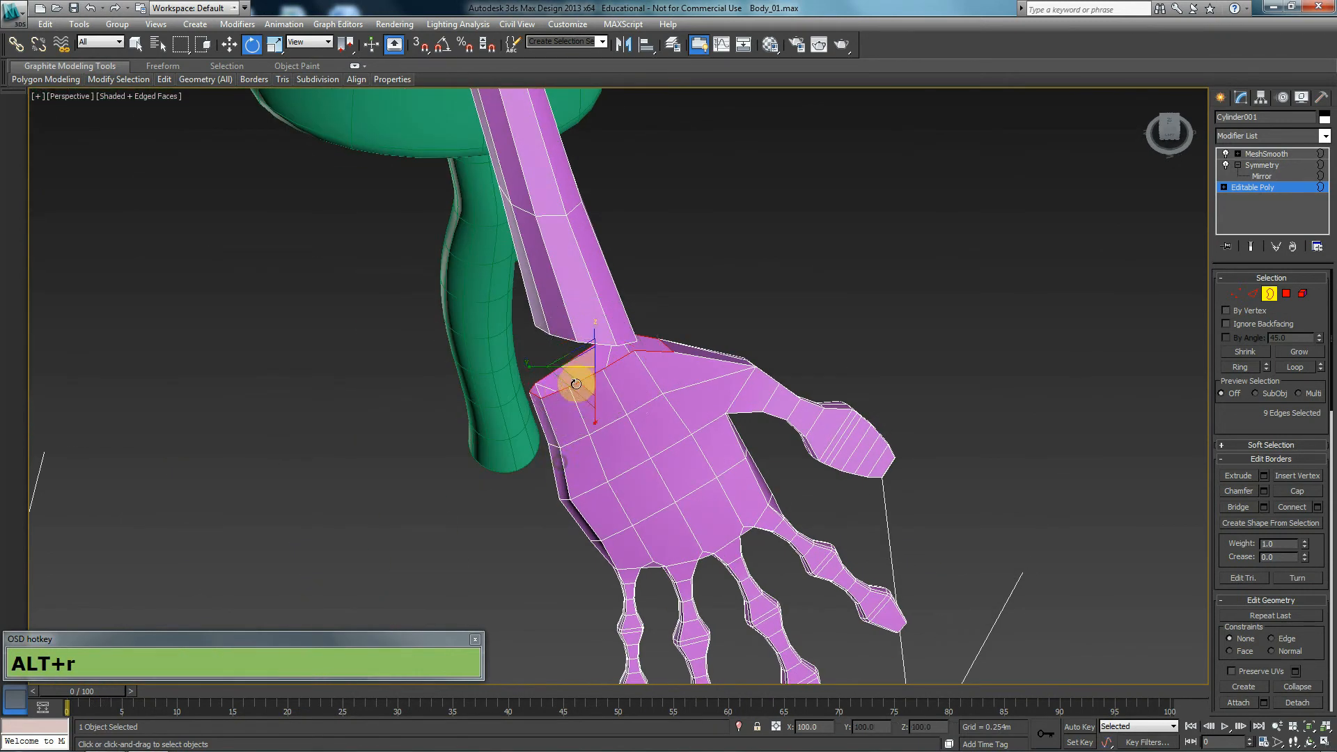
pyautogui.moveTo(578, 367); pyautogui.dragTo(565, 377)
pyautogui.keyDown('alt'); pyautogui.moveTo(565, 377); pyautogui.dragTo(696, 376, button='middle'); pyautogui.keyUp('alt')
# Add the arm's border to the selection and bridge it to the hand's wrist border with 1 segment.
pyautogui.keyDown('ctrl'); pyautogui.click(609, 307); pyautogui.keyUp('ctrl')
pyautogui.click(1233, 507)
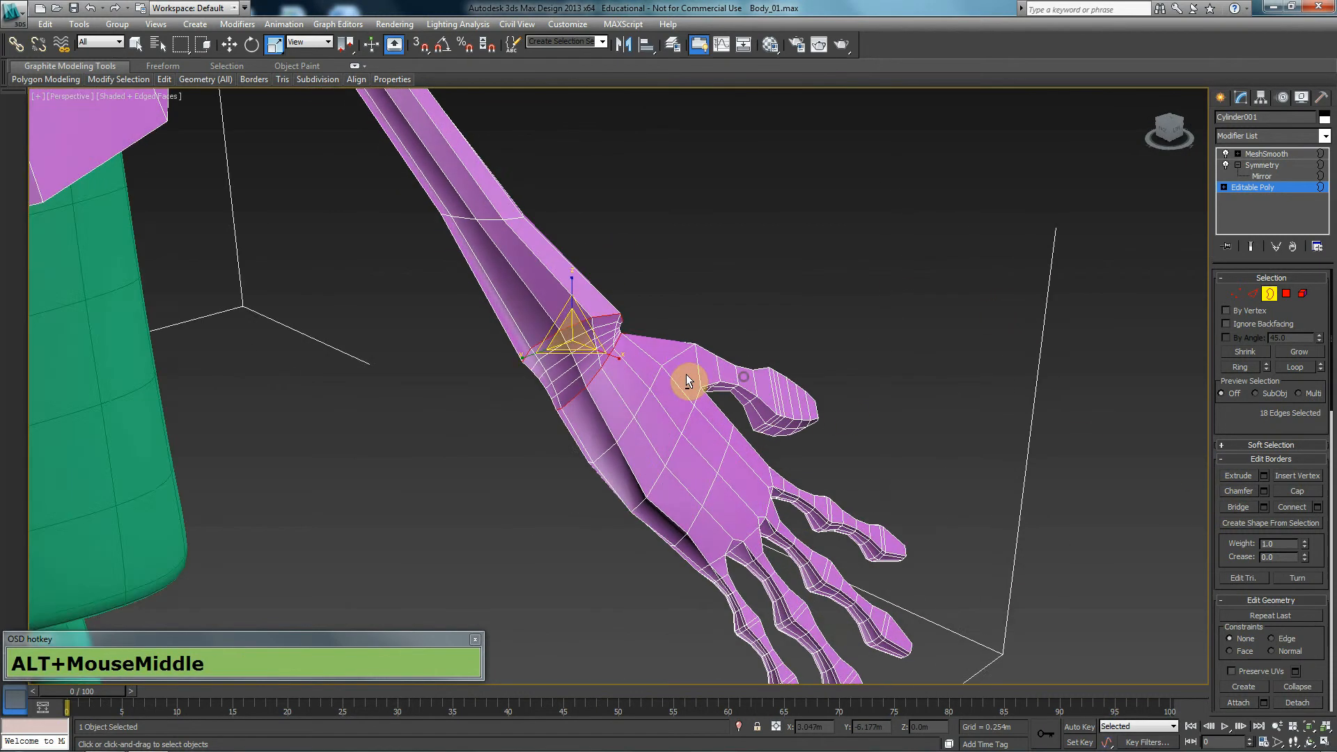
pyautogui.scroll(2, 695, 376)
pyautogui.hotkey('ctrl', 'z')
pyautogui.click(1264, 507)
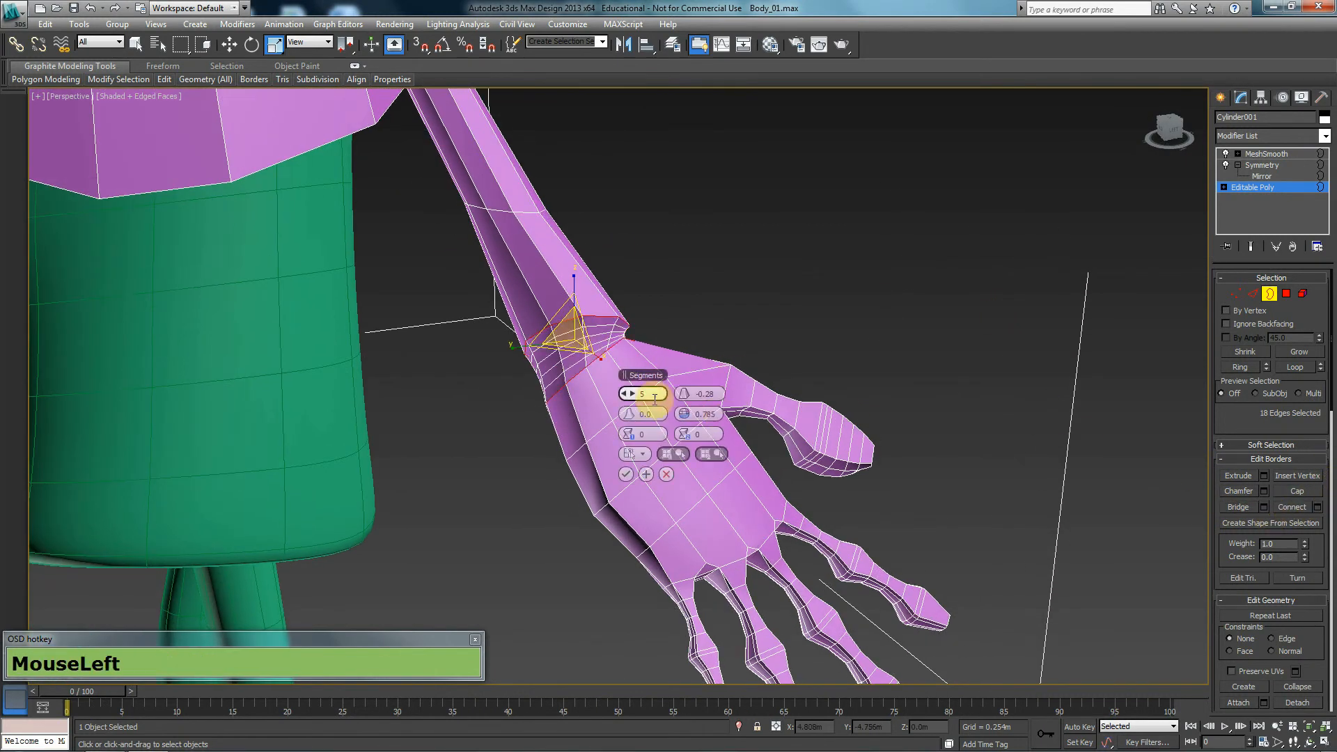
pyautogui.rightClick(631, 404)
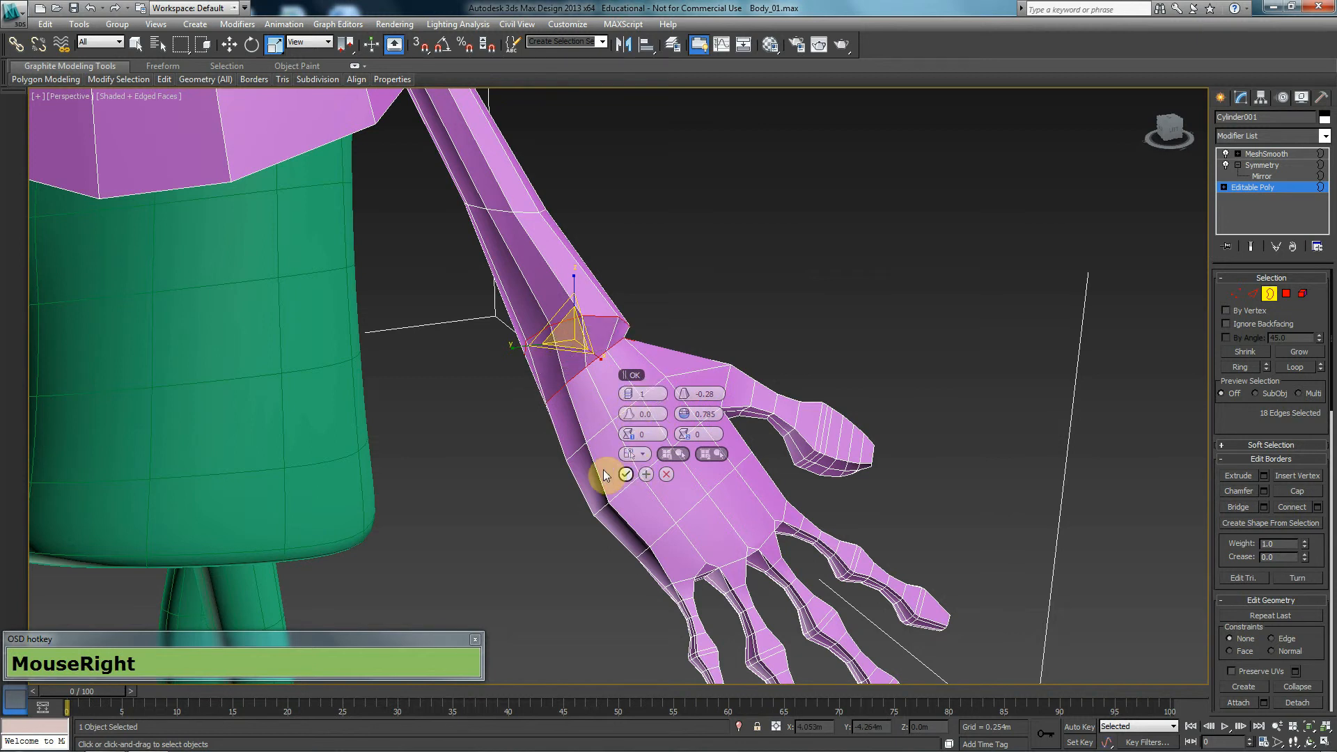
pyautogui.click(625, 475)
# Adjust the vertices on the wrist seam between arm and hand in the front wireframe view.
pyautogui.keyDown('alt'); pyautogui.moveTo(694, 428); pyautogui.dragTo(478, 397, button='middle'); pyautogui.keyUp('alt')
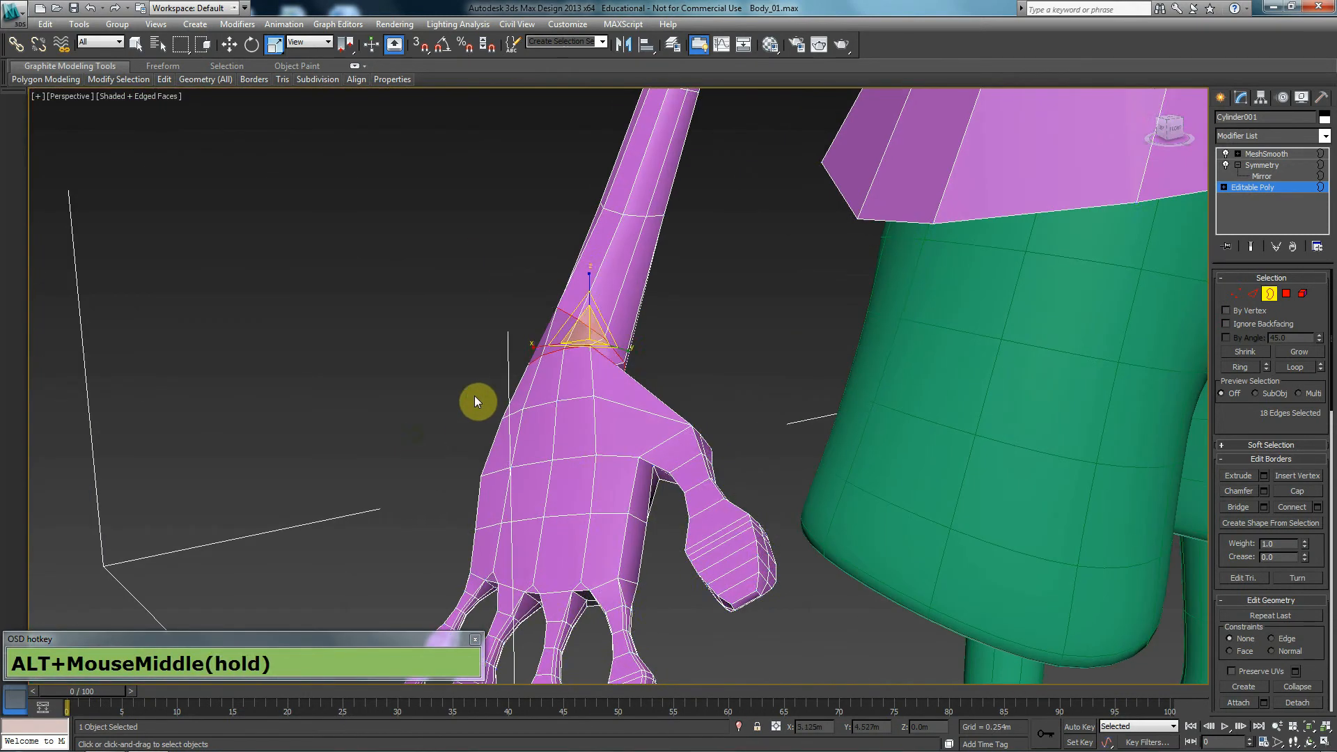
pyautogui.press('1')
pyautogui.keyDown('alt'); pyautogui.moveTo(659, 346); pyautogui.dragTo(610, 341, button='middle'); pyautogui.keyUp('alt')
pyautogui.click(335, 216)
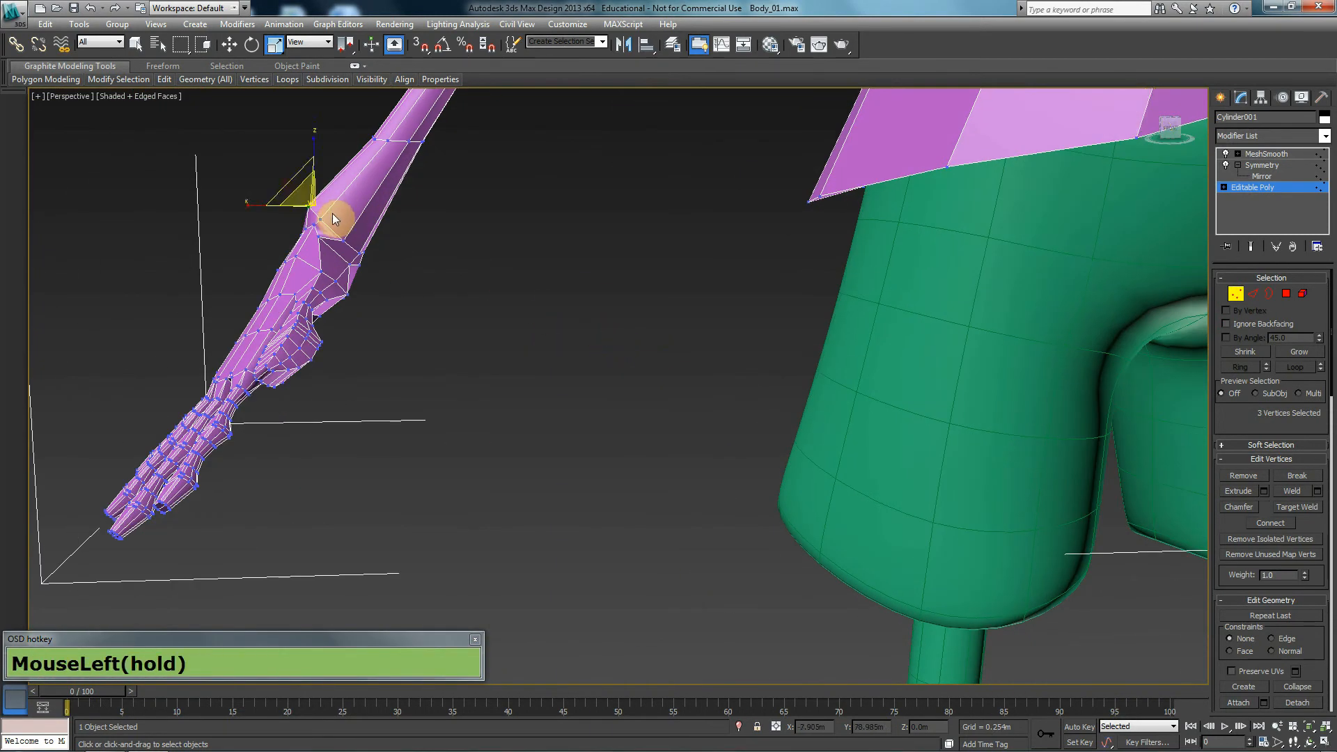
pyautogui.press('f')
pyautogui.press('z')
pyautogui.scroll(-2, 637, 405)
pyautogui.scroll(-3, 637, 405)
pyautogui.press('F3')
pyautogui.scroll(-2, 636, 423)
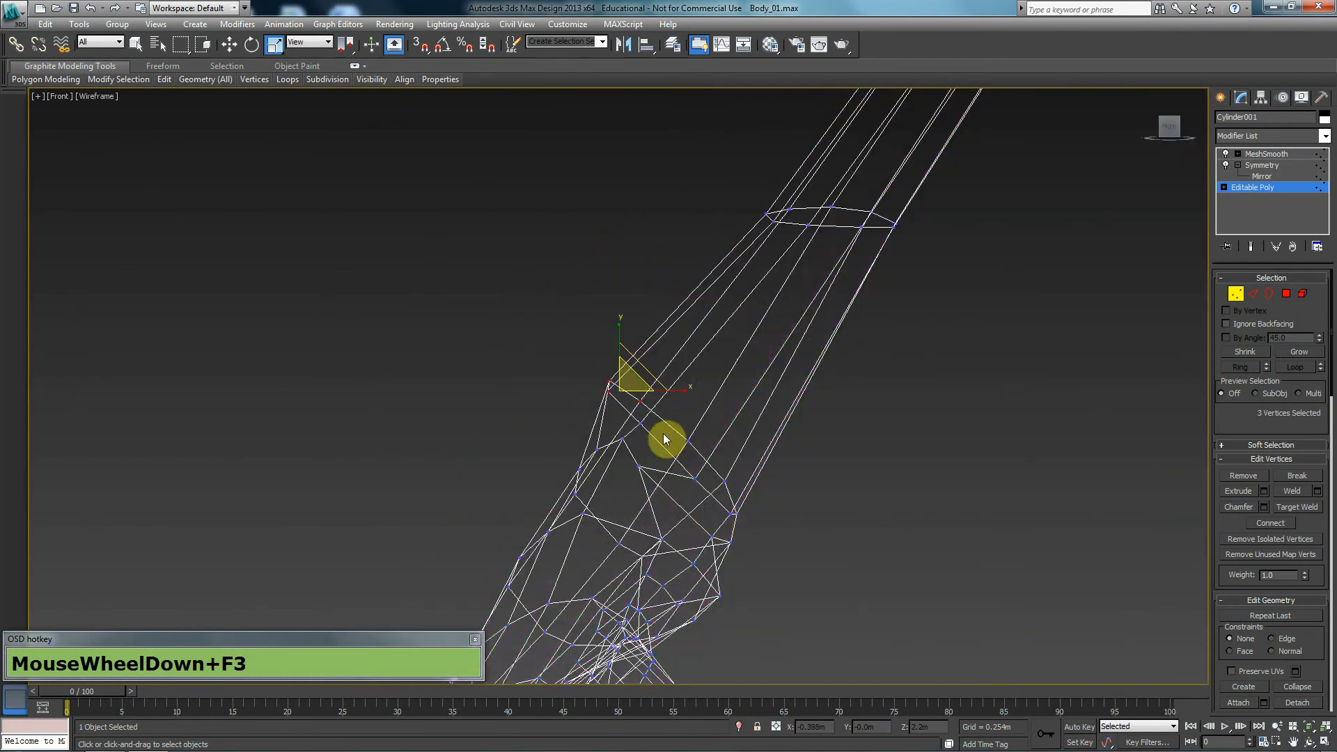
pyautogui.scroll(2, 657, 442)
pyautogui.press('w')
pyautogui.moveTo(575, 369); pyautogui.dragTo(748, 493)
pyautogui.moveTo(748, 494); pyautogui.dragTo(773, 416, button='middle')
# Move individual wrist seam vertices in the shaded top view to even out the transition from arm to hand.
pyautogui.press('t')
pyautogui.scroll(-3, 764, 419)
pyautogui.press('F3')
pyautogui.scroll(3, 757, 420)
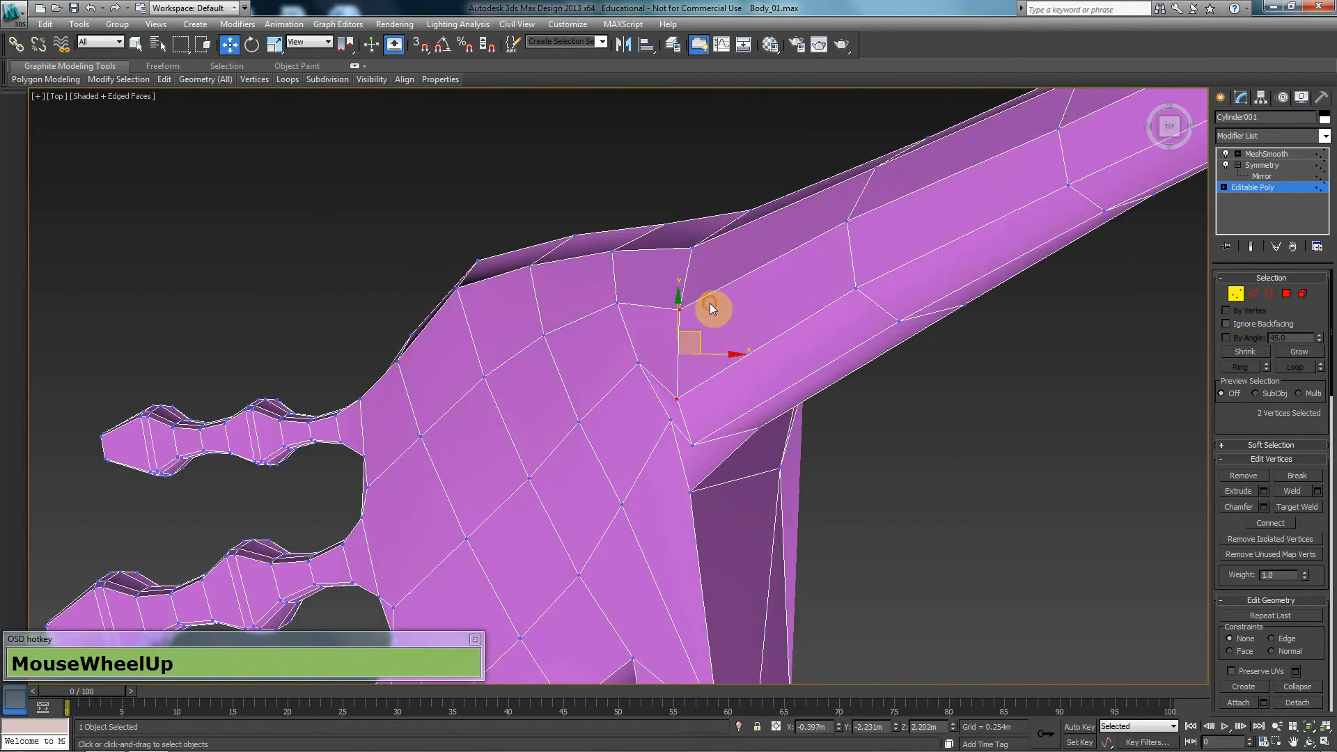
pyautogui.click(678, 308)
pyautogui.moveTo(698, 290); pyautogui.dragTo(687, 271)
pyautogui.click(697, 251)
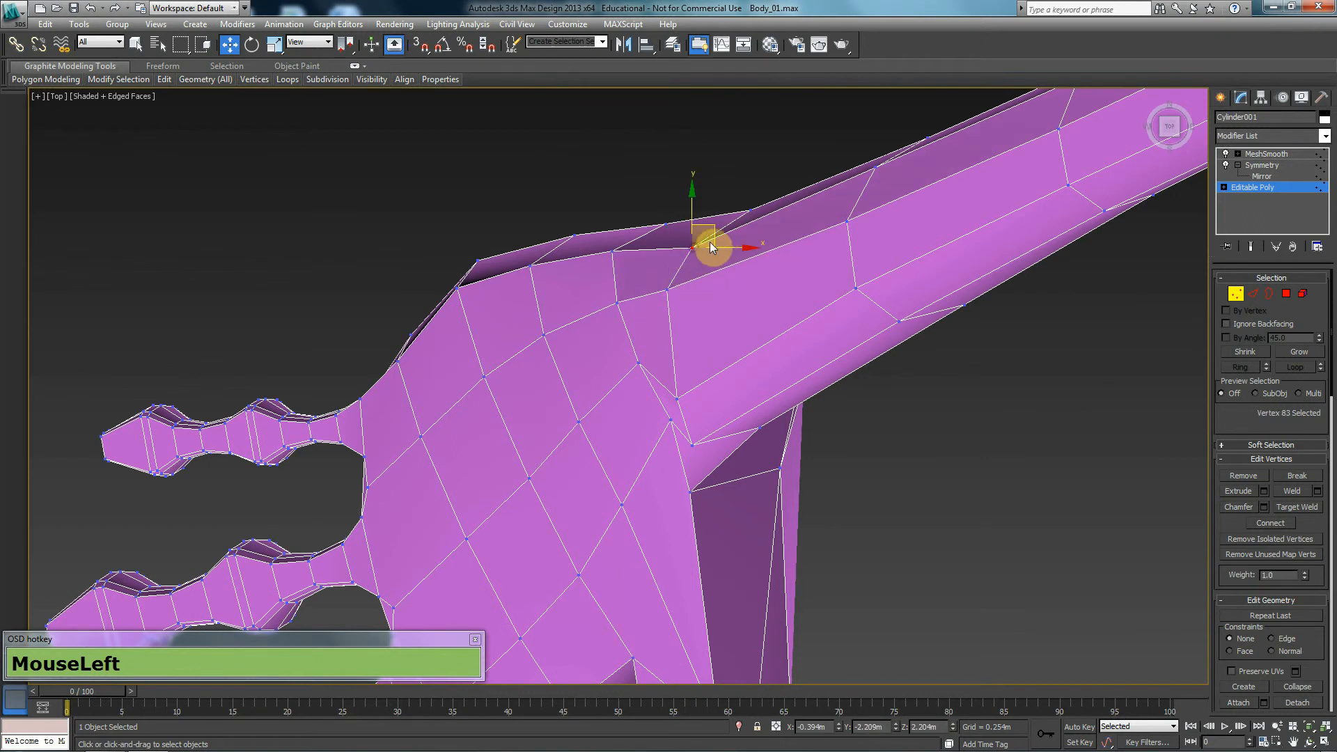
pyautogui.click(697, 249)
pyautogui.moveTo(710, 225); pyautogui.dragTo(700, 215)
pyautogui.moveTo(677, 399); pyautogui.dragTo(677, 308)
pyautogui.moveTo(693, 439); pyautogui.dragTo(700, 413)
# Return to the perspective view and adjust the vertex on the underside of the wrist seam.
pyautogui.press('p')
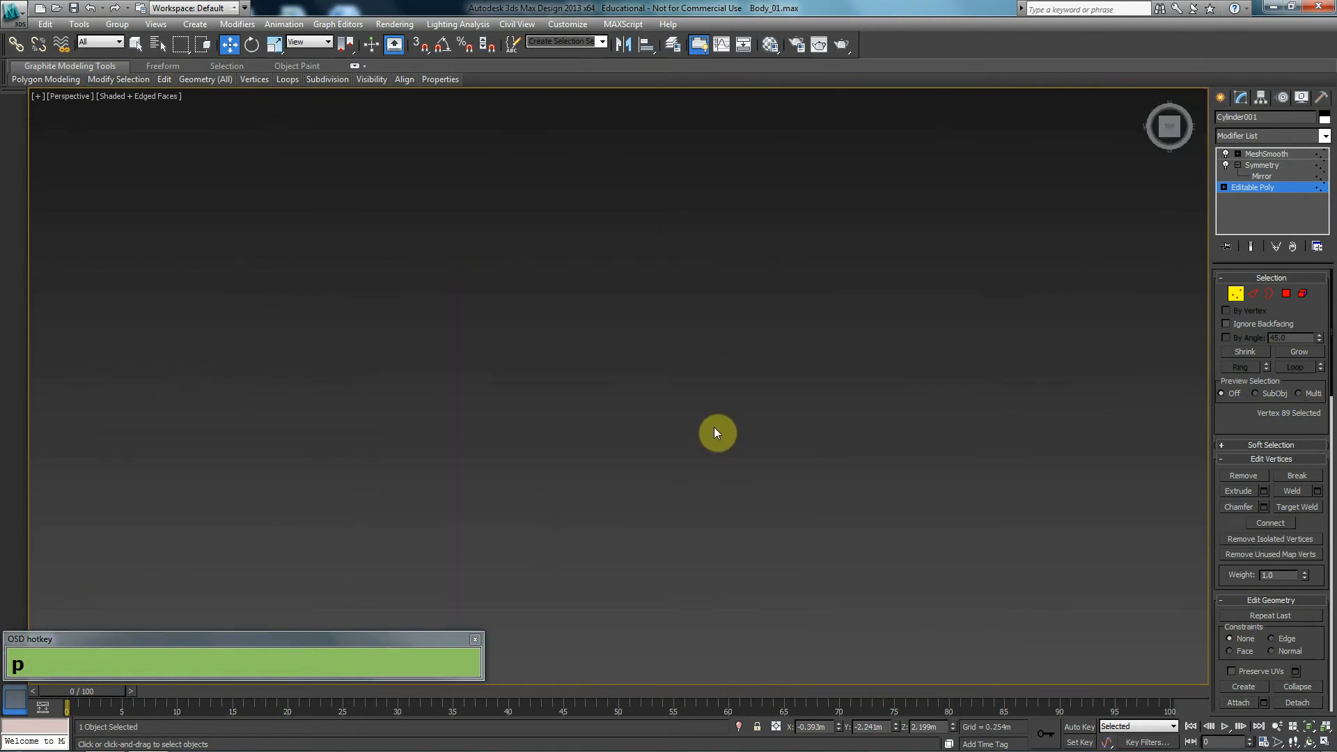
pyautogui.press('z')
pyautogui.scroll(-5, 714, 423)
pyautogui.keyDown('alt'); pyautogui.moveTo(715, 425); pyautogui.dragTo(510, 241, button='middle'); pyautogui.keyUp('alt')
pyautogui.click(609, 520)
pyautogui.keyDown('alt'); pyautogui.moveTo(299, 46); pyautogui.dragTo(556, 468, button='middle'); pyautogui.keyUp('alt')
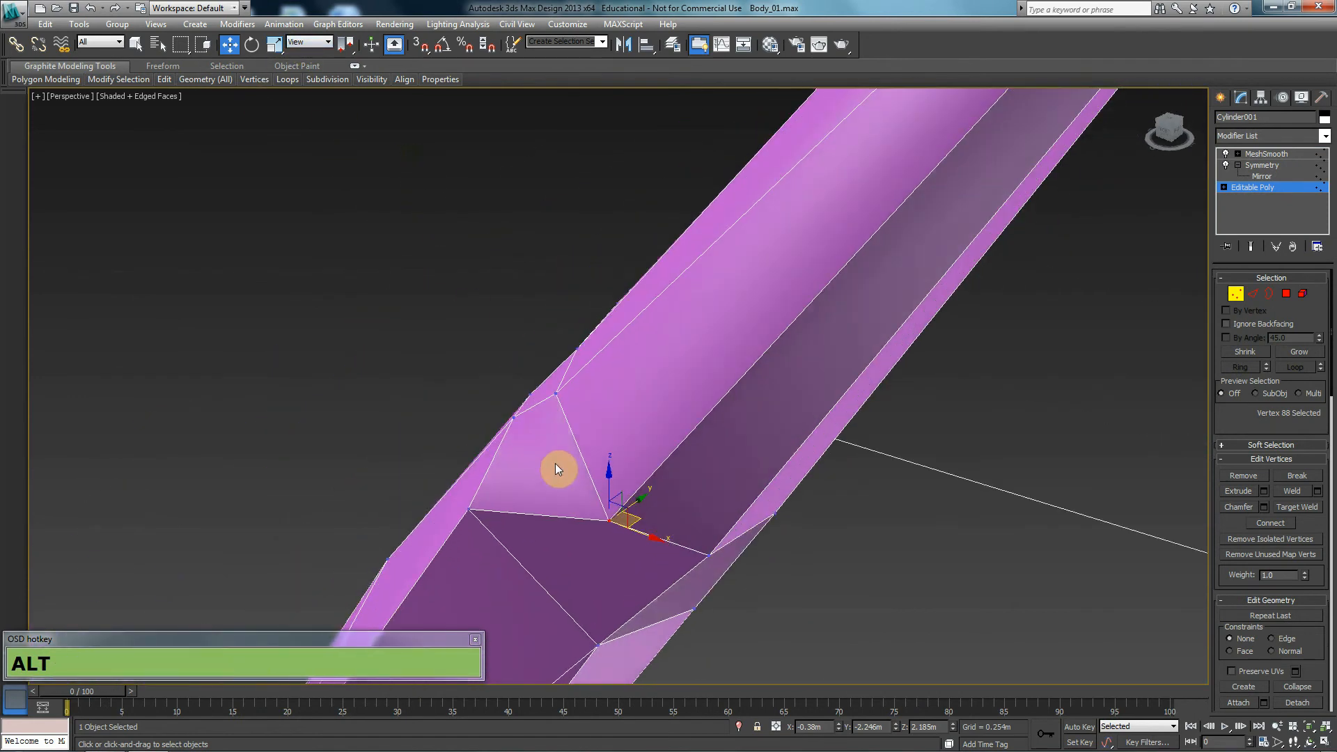
pyautogui.click(610, 481)
pyautogui.keyDown('alt'); pyautogui.moveTo(663, 520); pyautogui.dragTo(617, 468, button='middle'); pyautogui.keyUp('alt')
# Shift the neighbouring vertices around the underside of the wrist to smooth the seam's outline.
pyautogui.click(712, 569)
pyautogui.keyDown('alt'); pyautogui.moveTo(730, 557); pyautogui.dragTo(734, 621, button='middle'); pyautogui.keyUp('alt')
pyautogui.click(698, 562)
pyautogui.moveTo(698, 562); pyautogui.dragTo(675, 562)
pyautogui.moveTo(674, 562)
pyautogui.keyDown('alt'); pyautogui.mouseDown(button='middle')
pyautogui.moveTo(770, 624)
pyautogui.moveTo(766, 503)
pyautogui.moveTo(705, 479)
pyautogui.moveTo(561, 587)
pyautogui.moveTo(654, 555)
pyautogui.mouseUp(button='middle'); pyautogui.keyUp('alt')
pyautogui.moveTo(615, 544); pyautogui.dragTo(701, 555)
pyautogui.keyDown('alt'); pyautogui.moveTo(702, 555); pyautogui.dragTo(764, 536, button='middle'); pyautogui.keyUp('alt')
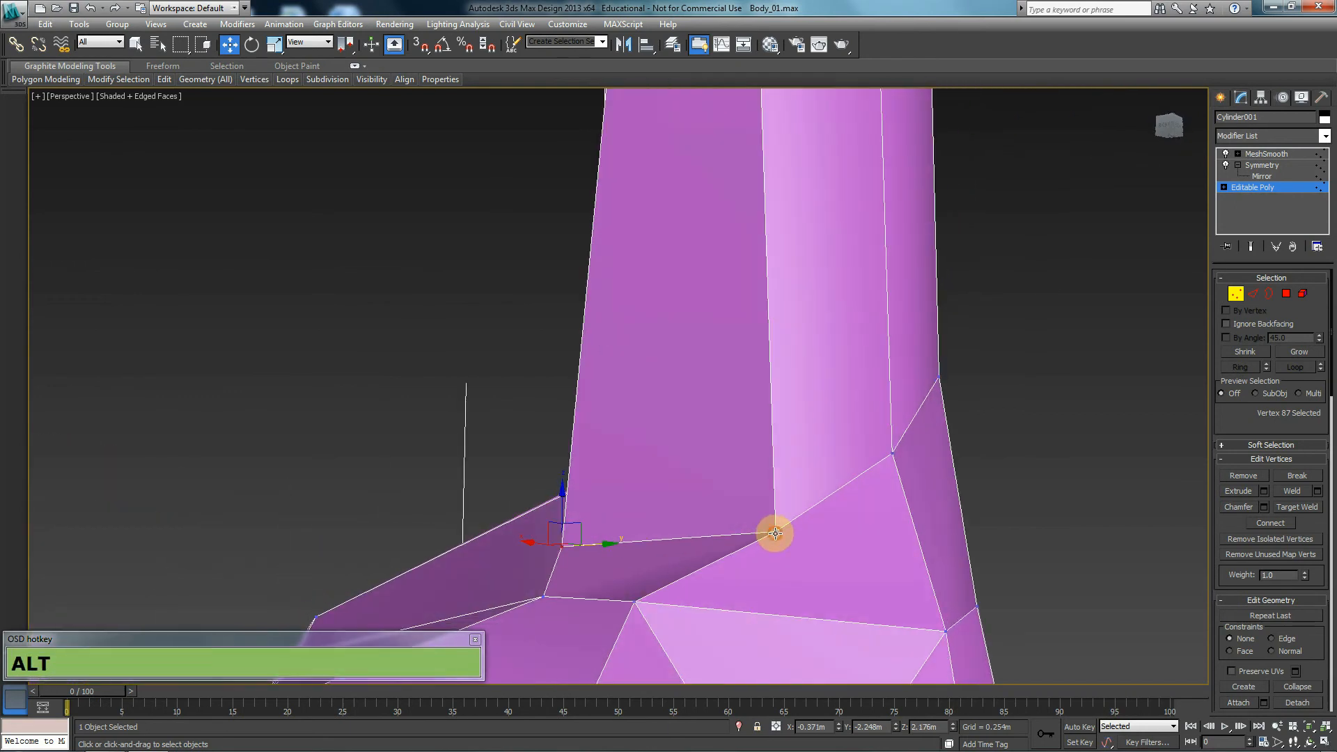
pyautogui.click(776, 533)
pyautogui.moveTo(808, 535); pyautogui.dragTo(745, 537)
# Reposition one more wrist vertex, leave vertex editing and deselect the body.
pyautogui.keyDown('alt'); pyautogui.moveTo(800, 530); pyautogui.dragTo(562, 407, button='middle'); pyautogui.keyUp('alt')
pyautogui.scroll(-5, 851, 565)
pyautogui.click(582, 394)
pyautogui.moveTo(601, 396); pyautogui.dragTo(616, 410)
pyautogui.click(1238, 296)
pyautogui.click(1035, 406)
# Hide the mesh edges and examine the smoothed hands and wrist joints from several angles.
pyautogui.scroll(-5, 766, 392)
pyautogui.press('F4')
pyautogui.keyDown('alt'); pyautogui.moveTo(699, 404); pyautogui.dragTo(740, 428, button='middle'); pyautogui.keyUp('alt')
pyautogui.click(637, 429)
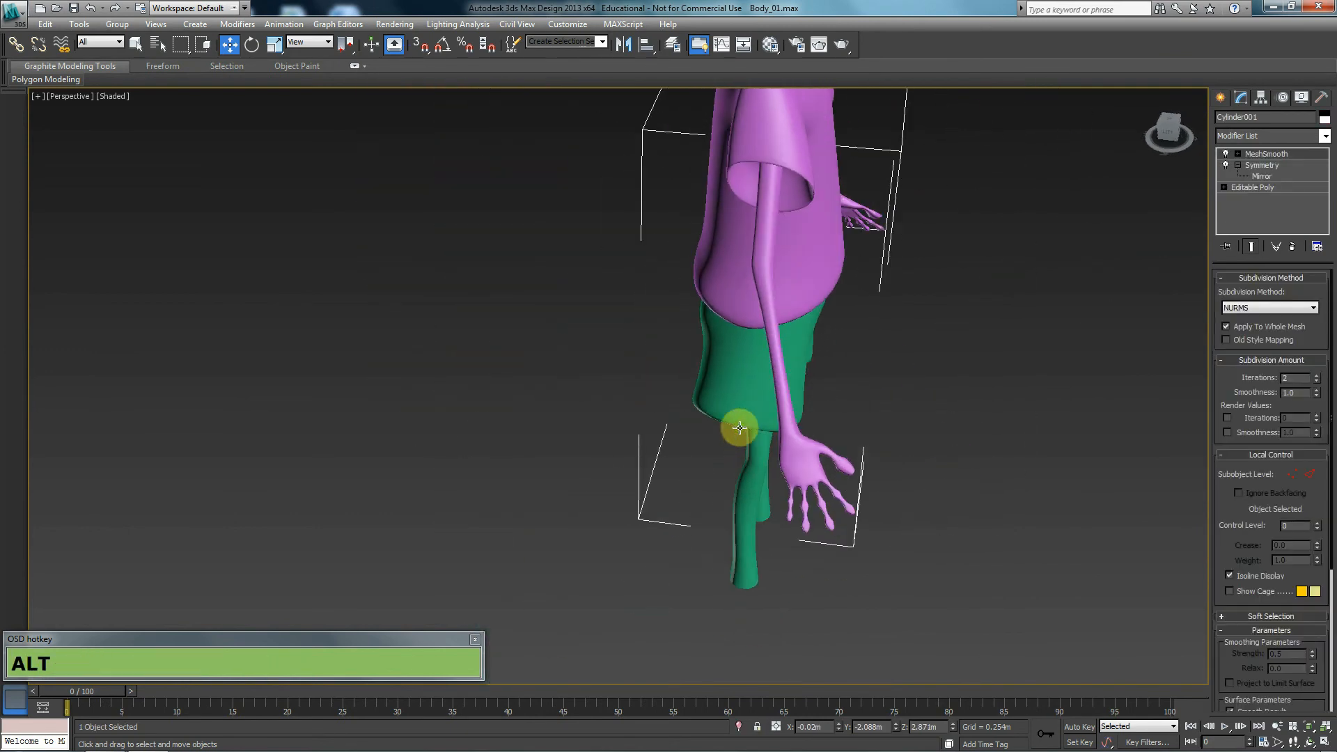
pyautogui.keyDown('alt'); pyautogui.moveTo(955, 454); pyautogui.dragTo(846, 424, button='middle'); pyautogui.keyUp('alt')
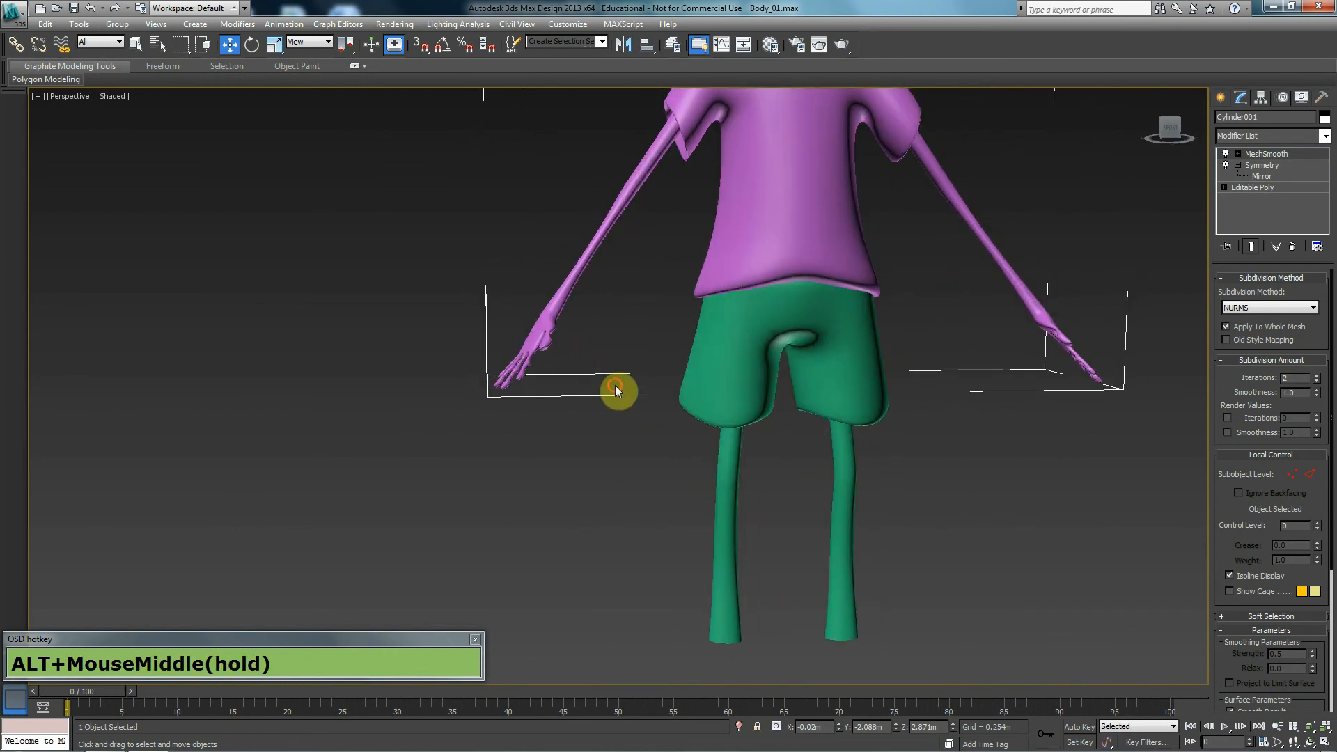
pyautogui.click(616, 387)
pyautogui.click(545, 321)
pyautogui.scroll(-4, 645, 399)
# Show the mesh edges again and examine the hand and the whole body in the front view.
pyautogui.press('F4')
pyautogui.click(564, 447)
pyautogui.press('f')
pyautogui.scroll(-10, 570, 450)
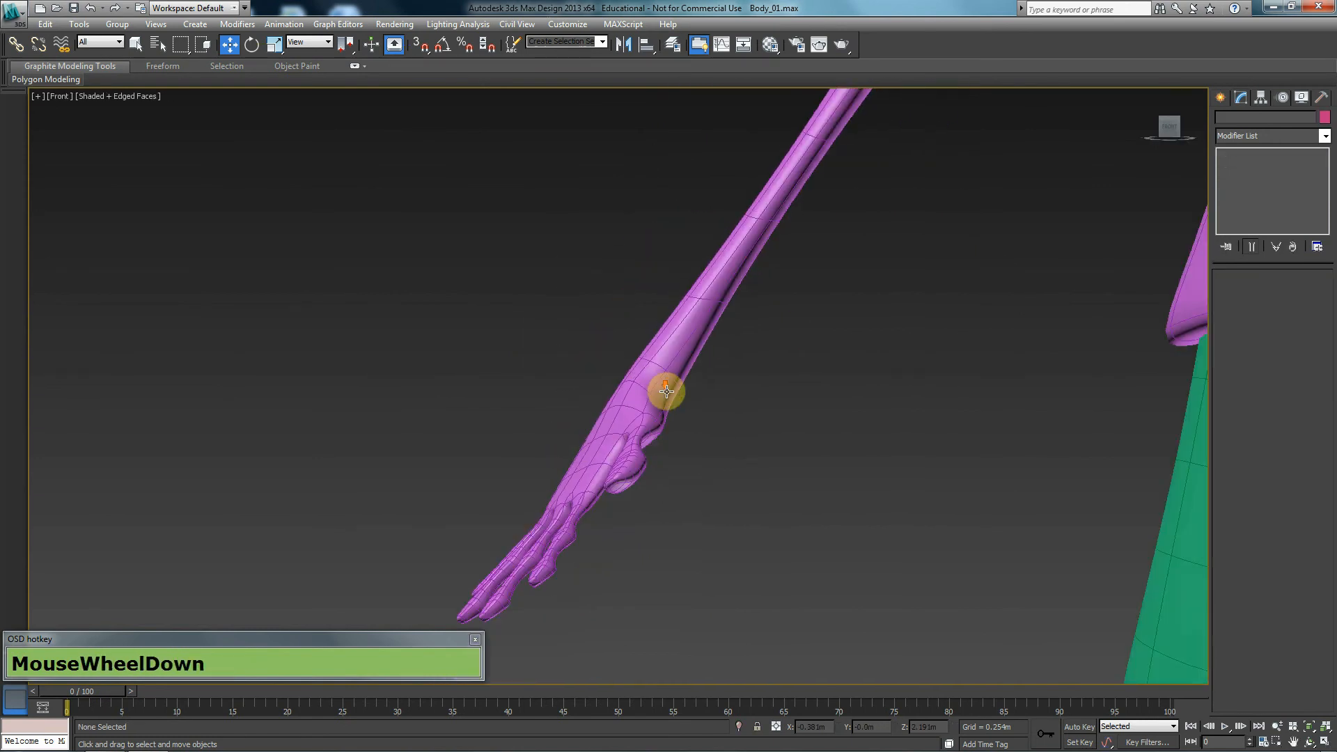
pyautogui.moveTo(884, 439); pyautogui.dragTo(755, 404, button='middle')
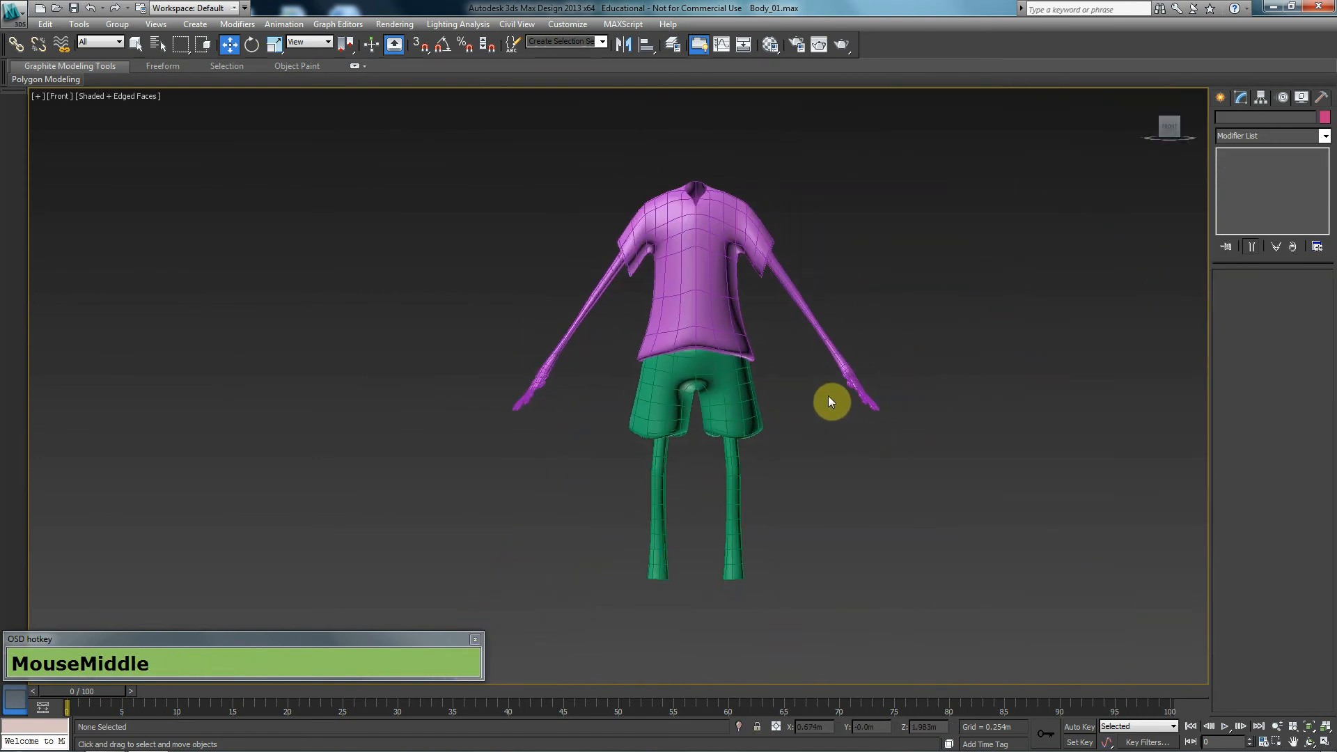
pyautogui.click(716, 245)
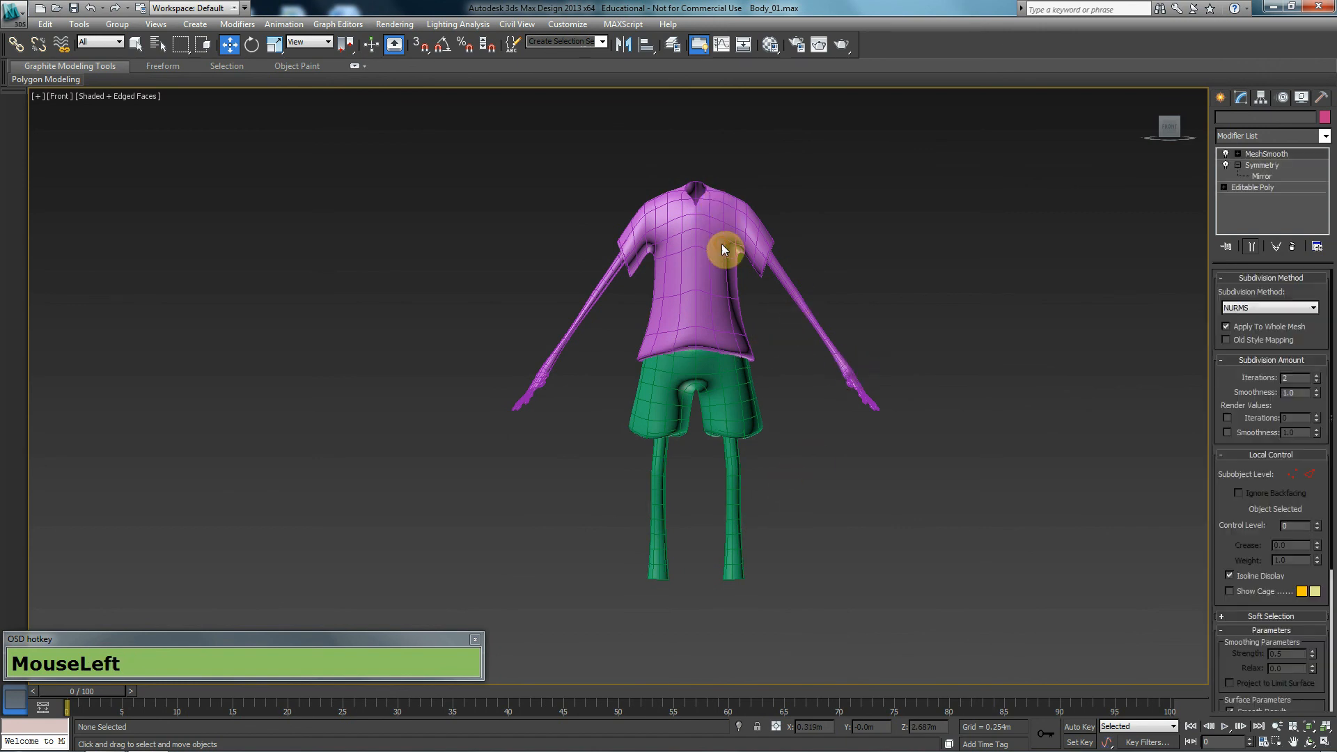
pyautogui.scroll(3, 573, 349)
pyautogui.keyDown('alt'); pyautogui.moveTo(573, 349); pyautogui.dragTo(696, 408, button='middle'); pyautogui.keyUp('alt')
pyautogui.press('f')
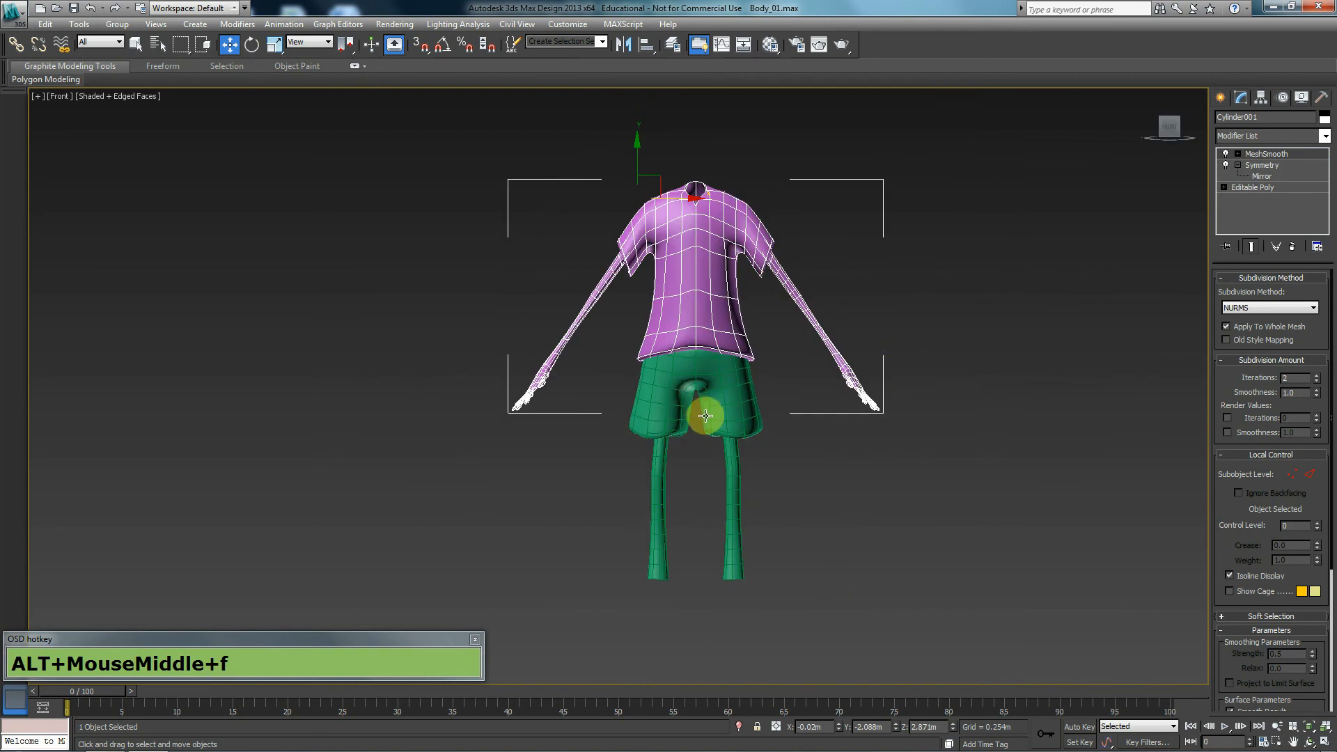
pyautogui.click(932, 342)
pyautogui.moveTo(831, 363); pyautogui.dragTo(765, 368, button='middle')
pyautogui.click(903, 268)
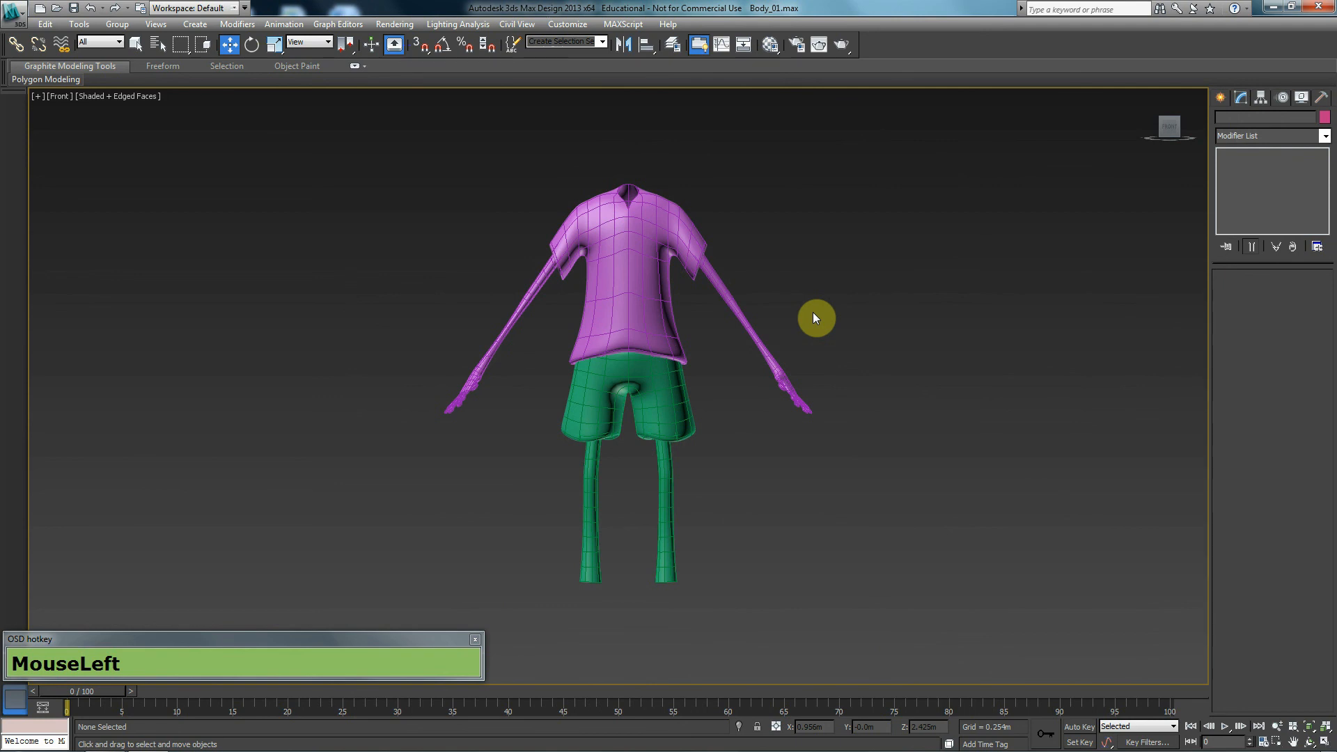
pyautogui.moveTo(768, 535); pyautogui.dragTo(818, 431, button='middle')
pyautogui.moveTo(847, 448)
pyautogui.mouseDown()
pyautogui.moveTo(672, 468)
pyautogui.moveTo(562, 513)
pyautogui.moveTo(591, 540)
pyautogui.mouseUp()
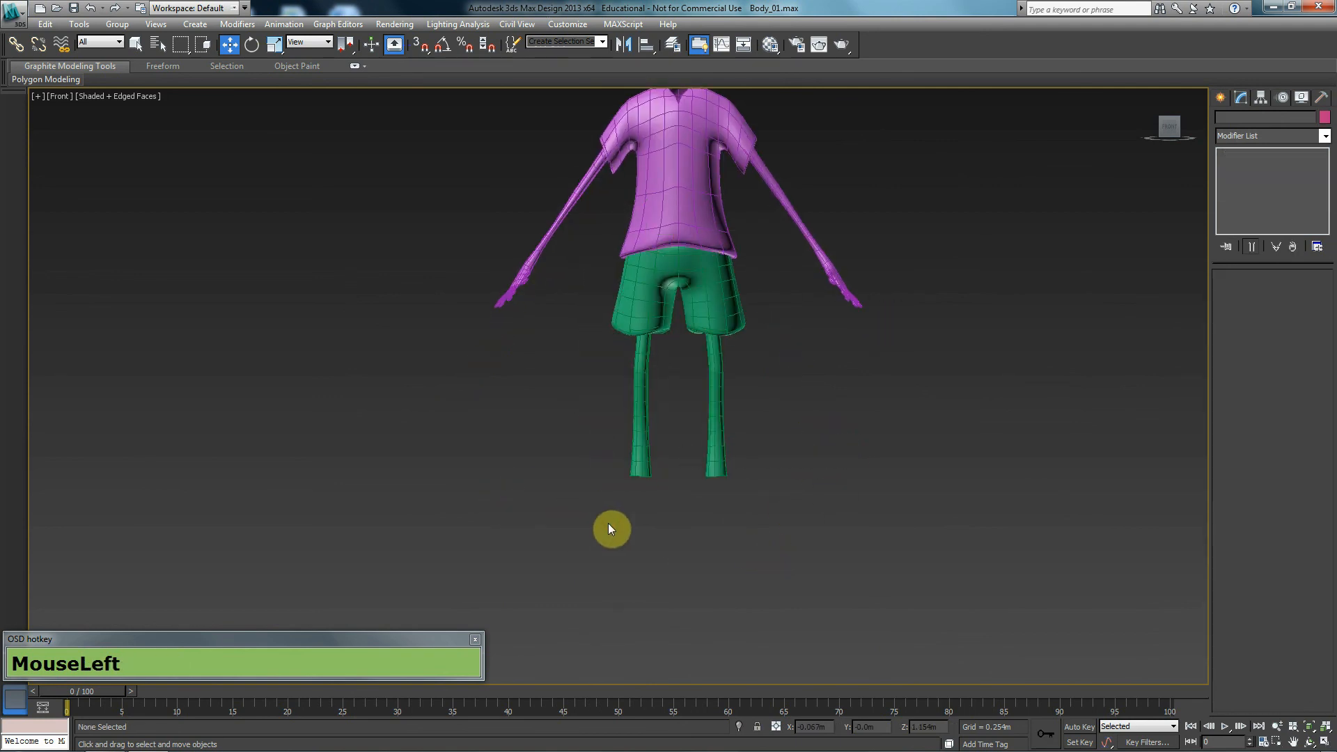